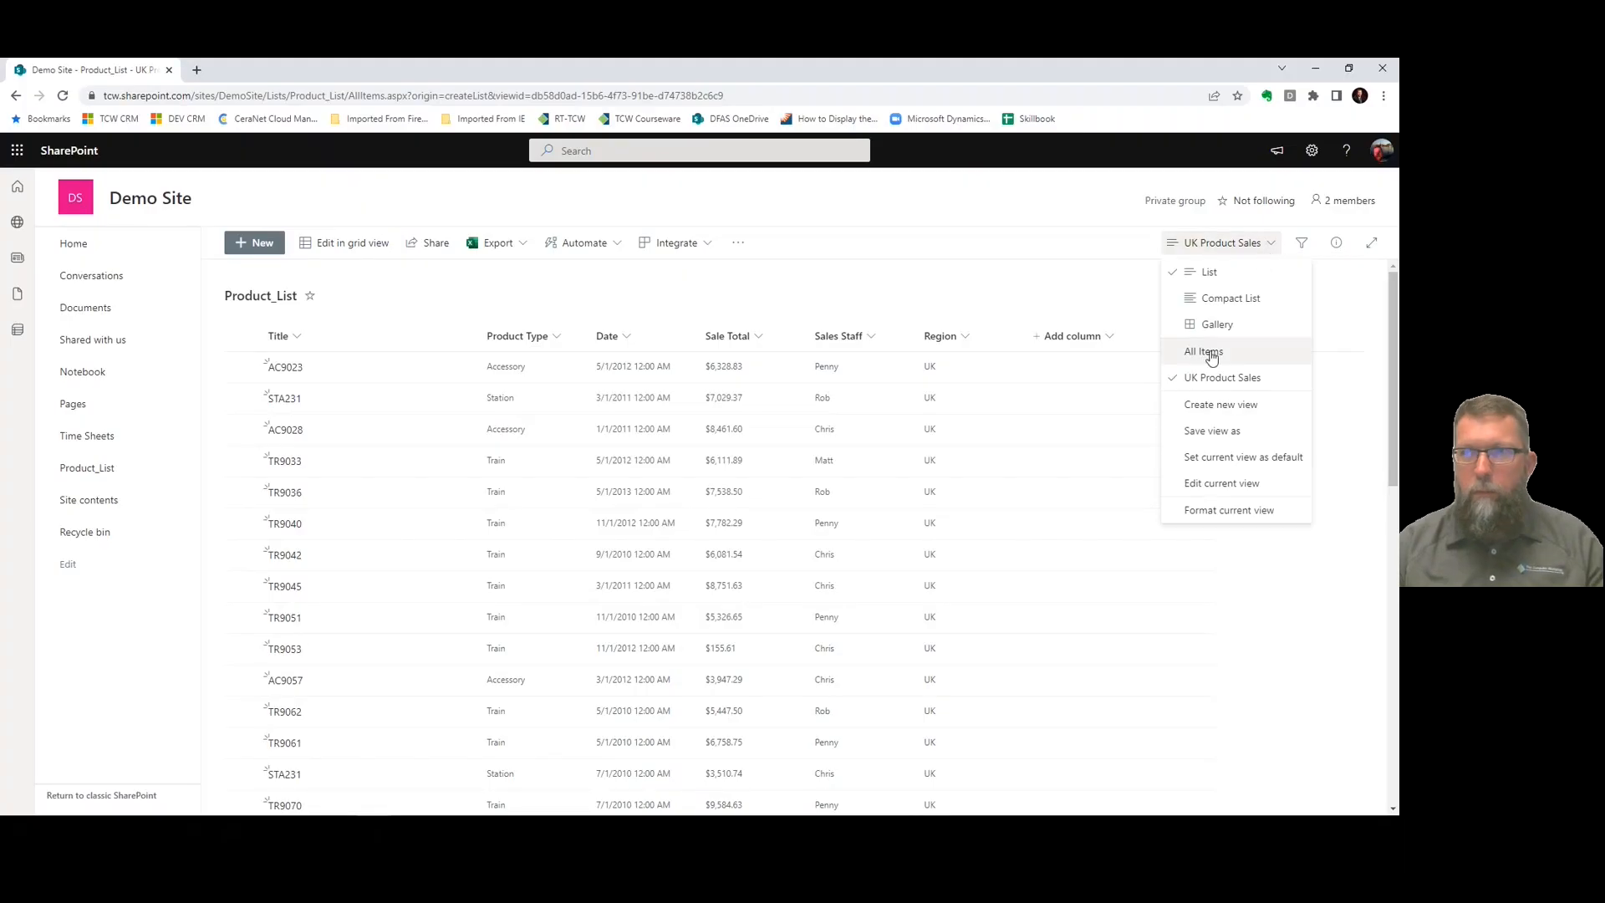
# Switch Product_List to the All Items view.
pyautogui.click(1204, 351)
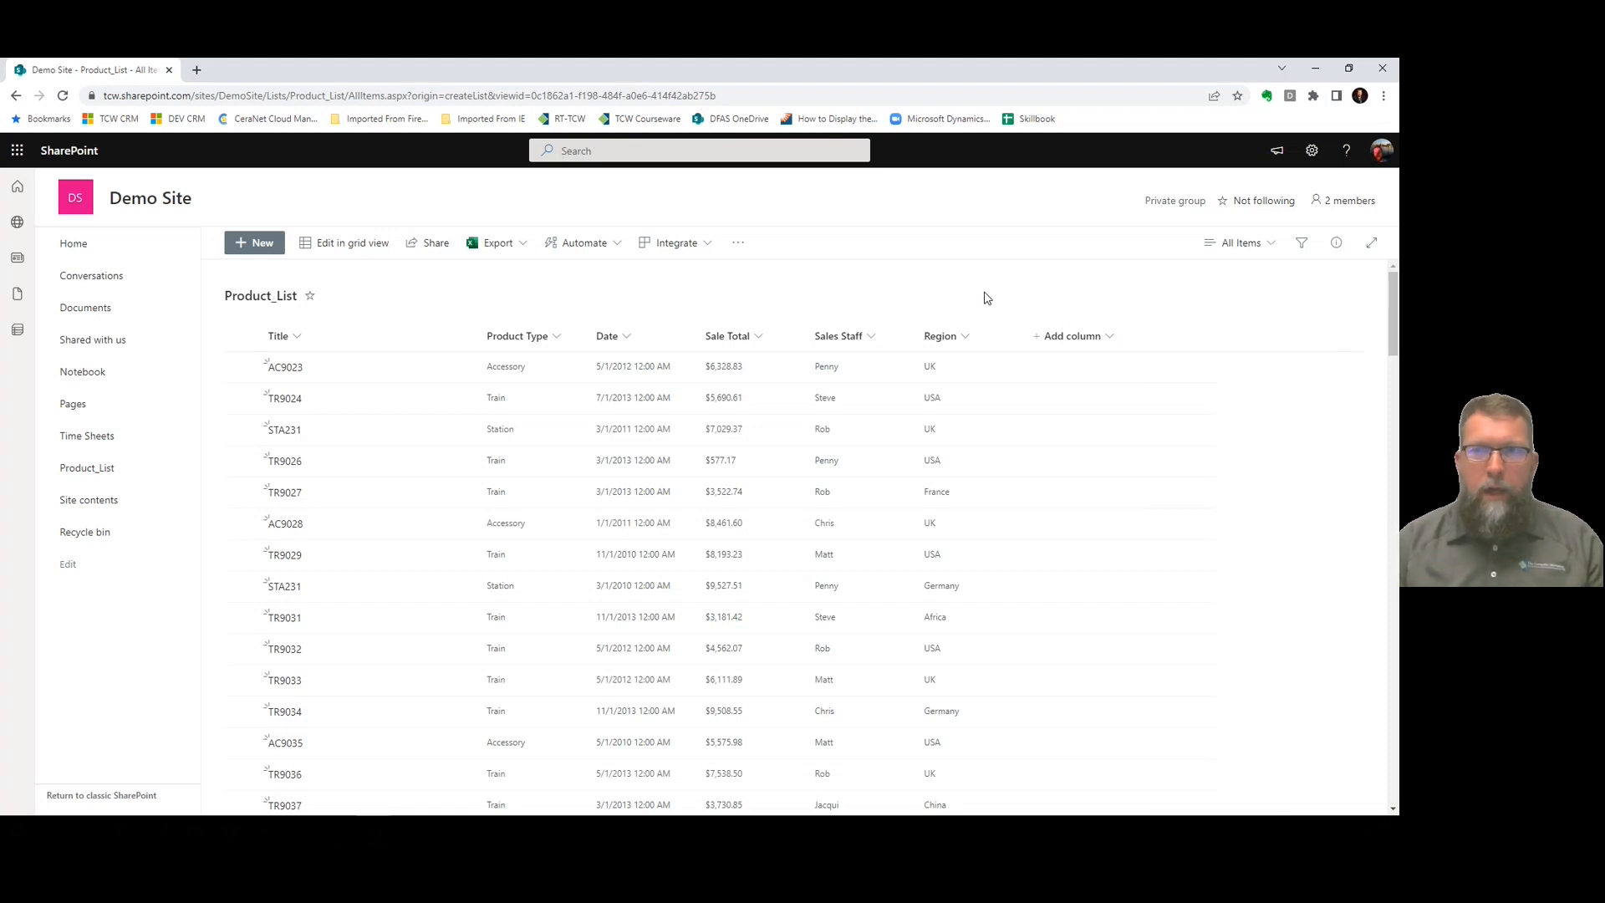
pyautogui.moveTo(752, 398)
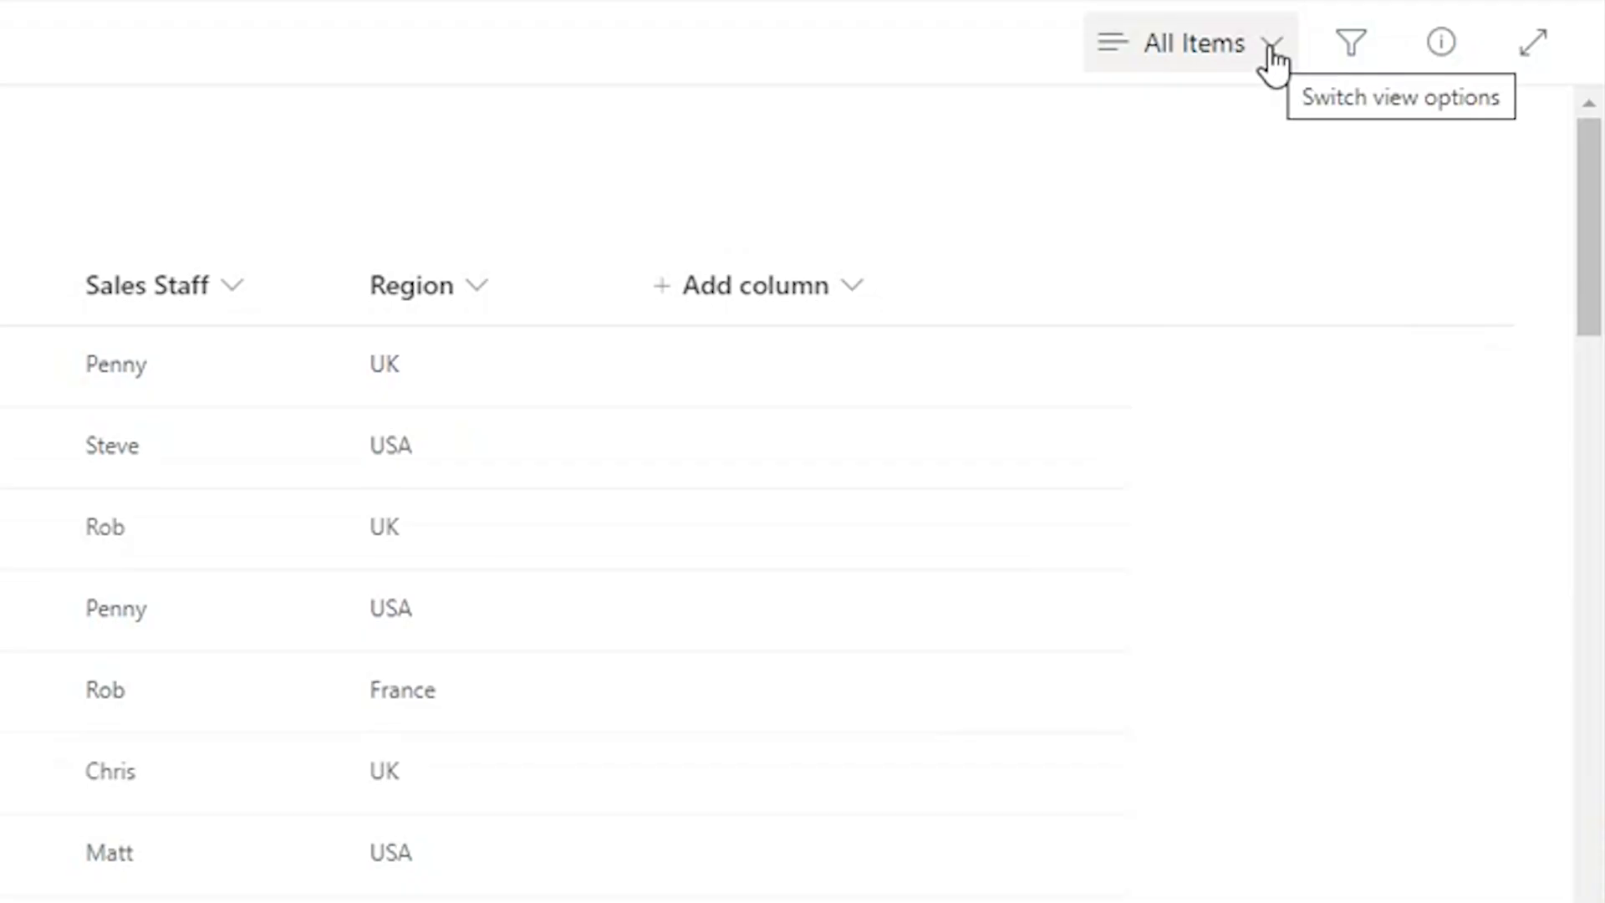
# Create a new public list view named 'By Region' for Product_List.
pyautogui.click(1273, 56)
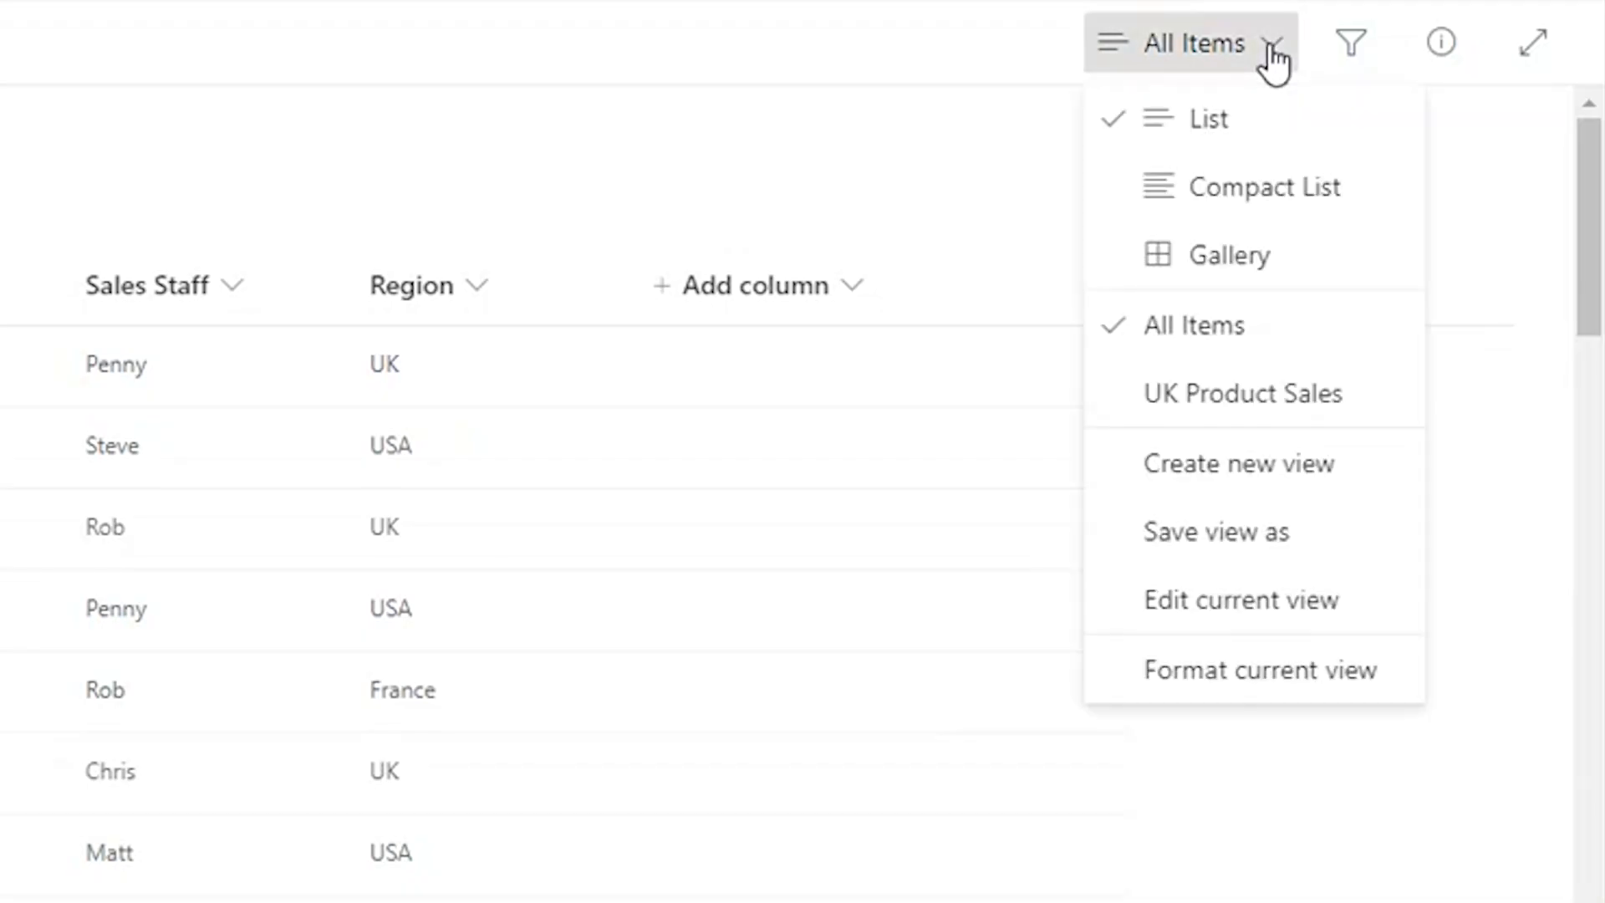
pyautogui.click(1219, 473)
pyautogui.click(878, 305)
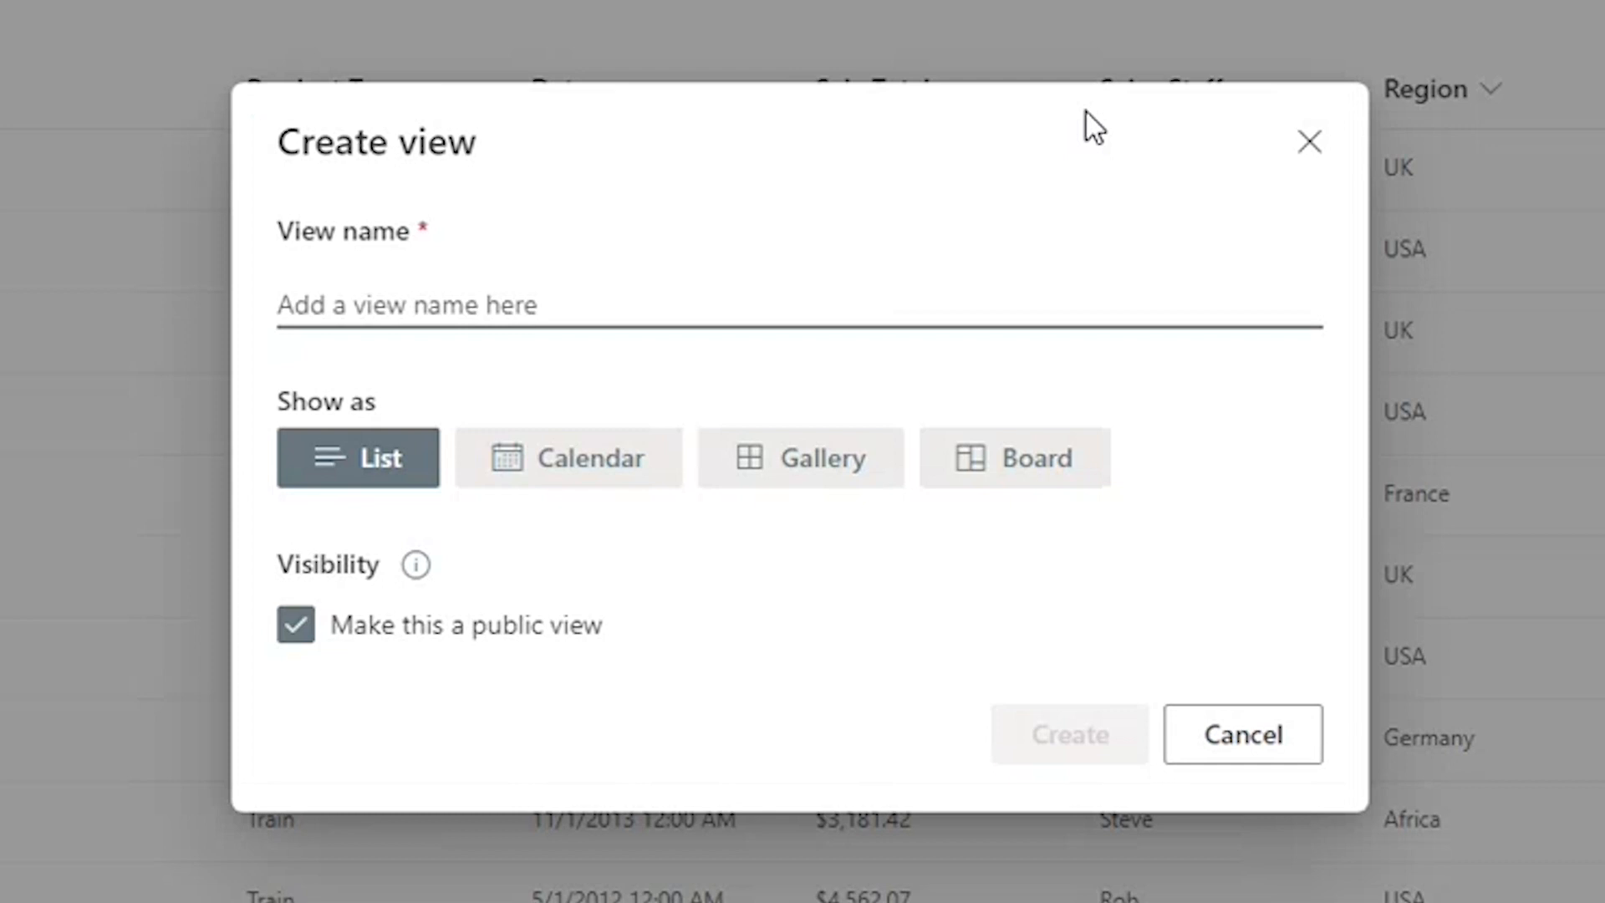
pyautogui.write('By Reg')
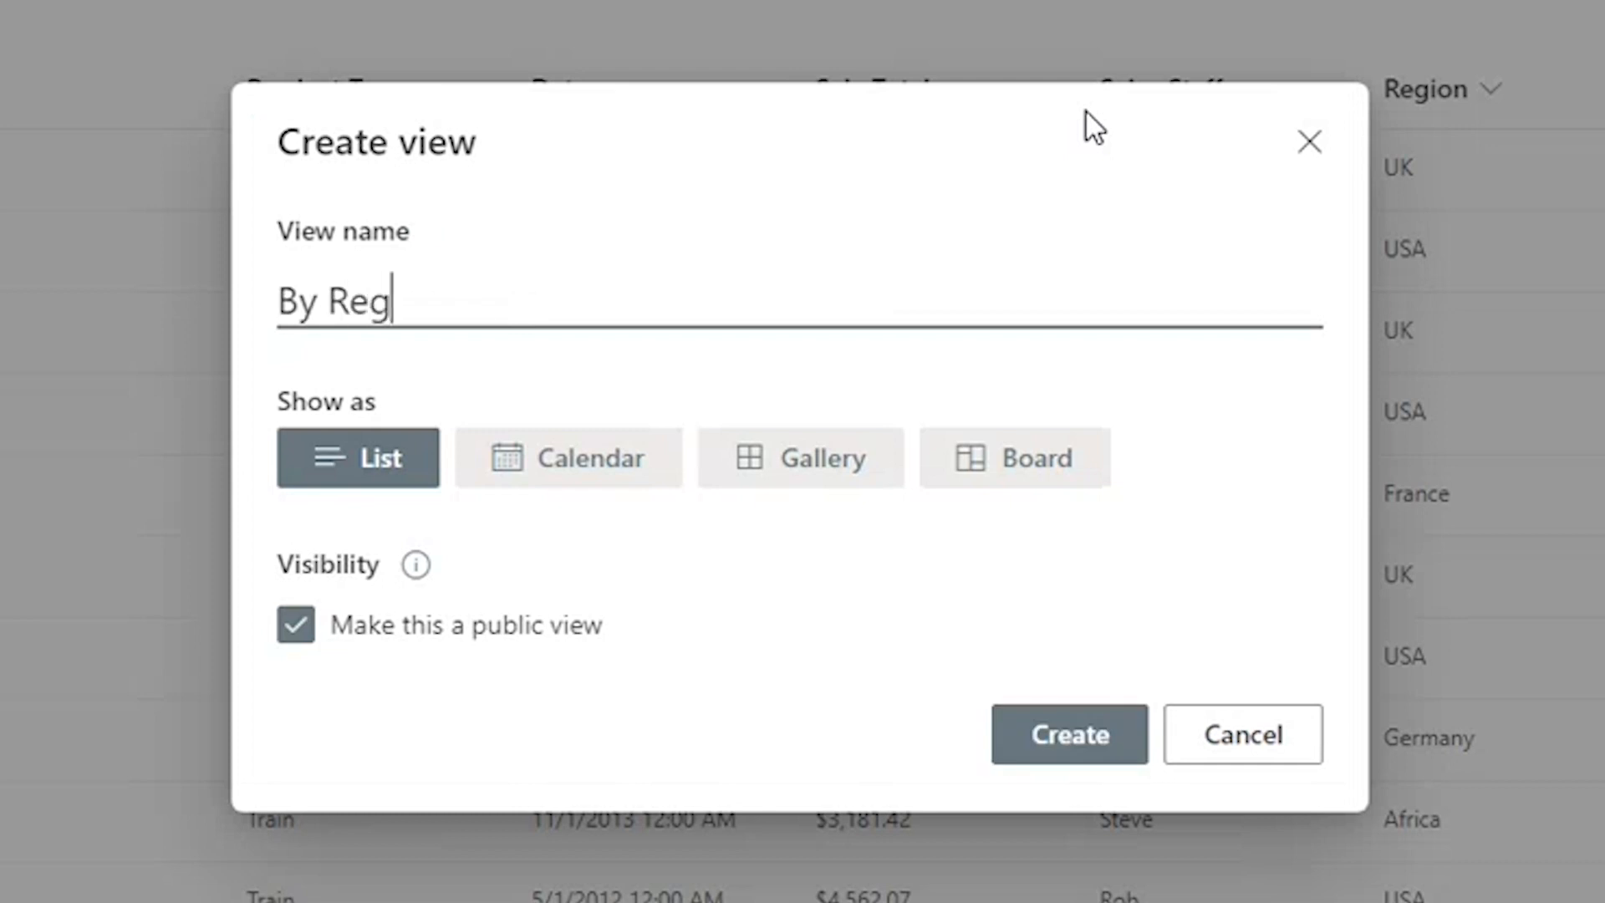
pyautogui.write('ion')
pyautogui.click(1063, 750)
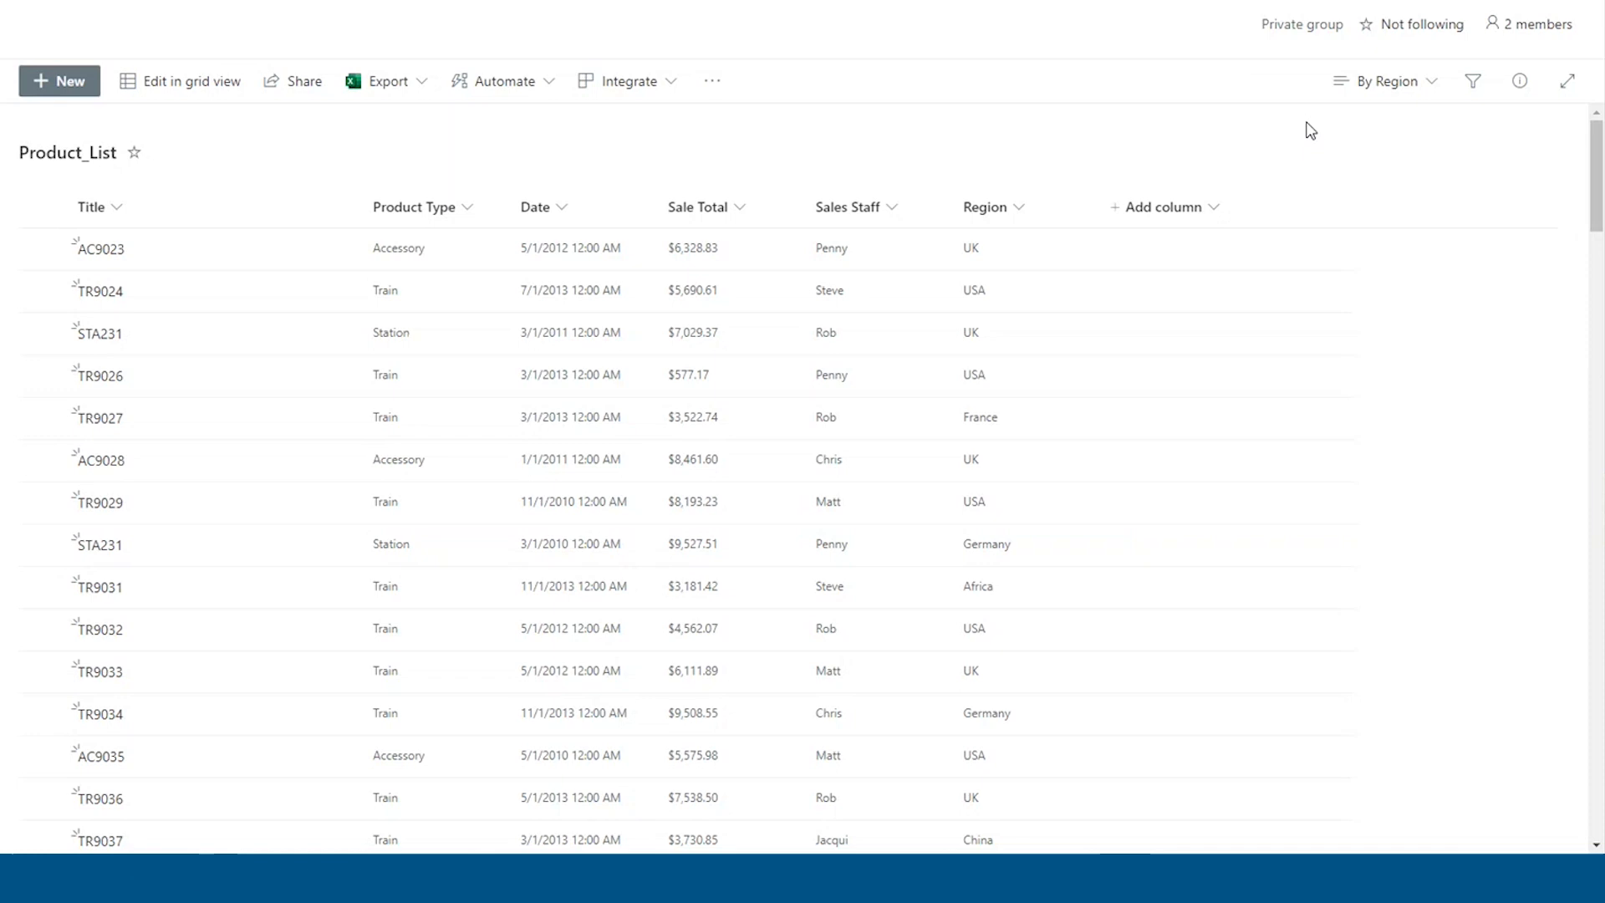
# Go to Edit current view for the By Region view.
pyautogui.click(1430, 85)
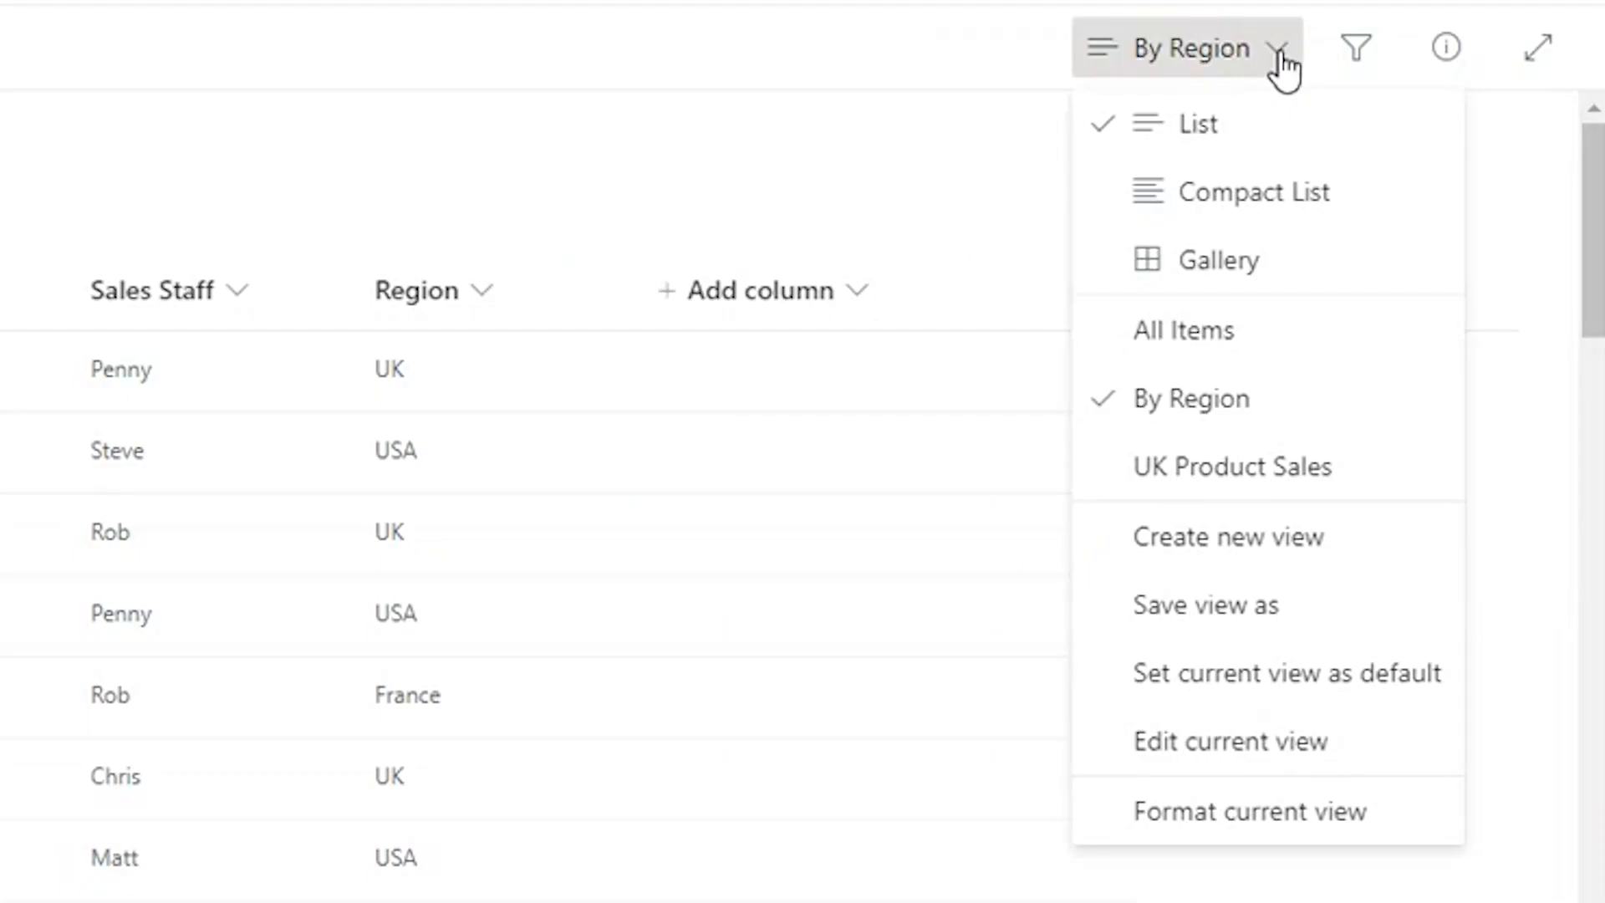
pyautogui.click(1215, 754)
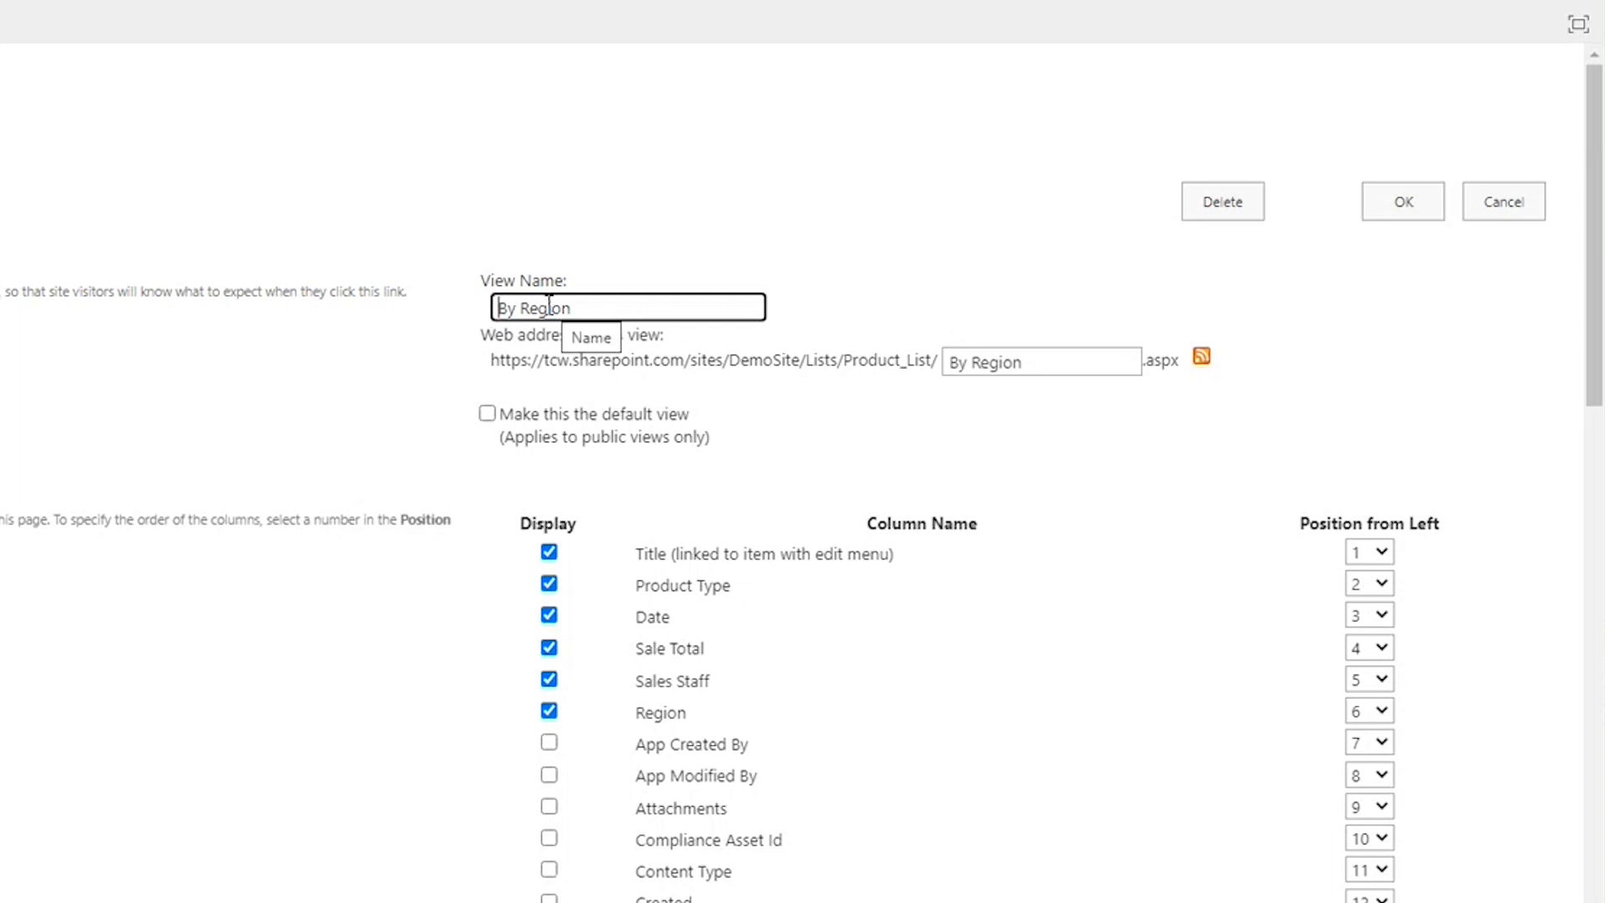
pyautogui.scroll(-2, 296, 518)
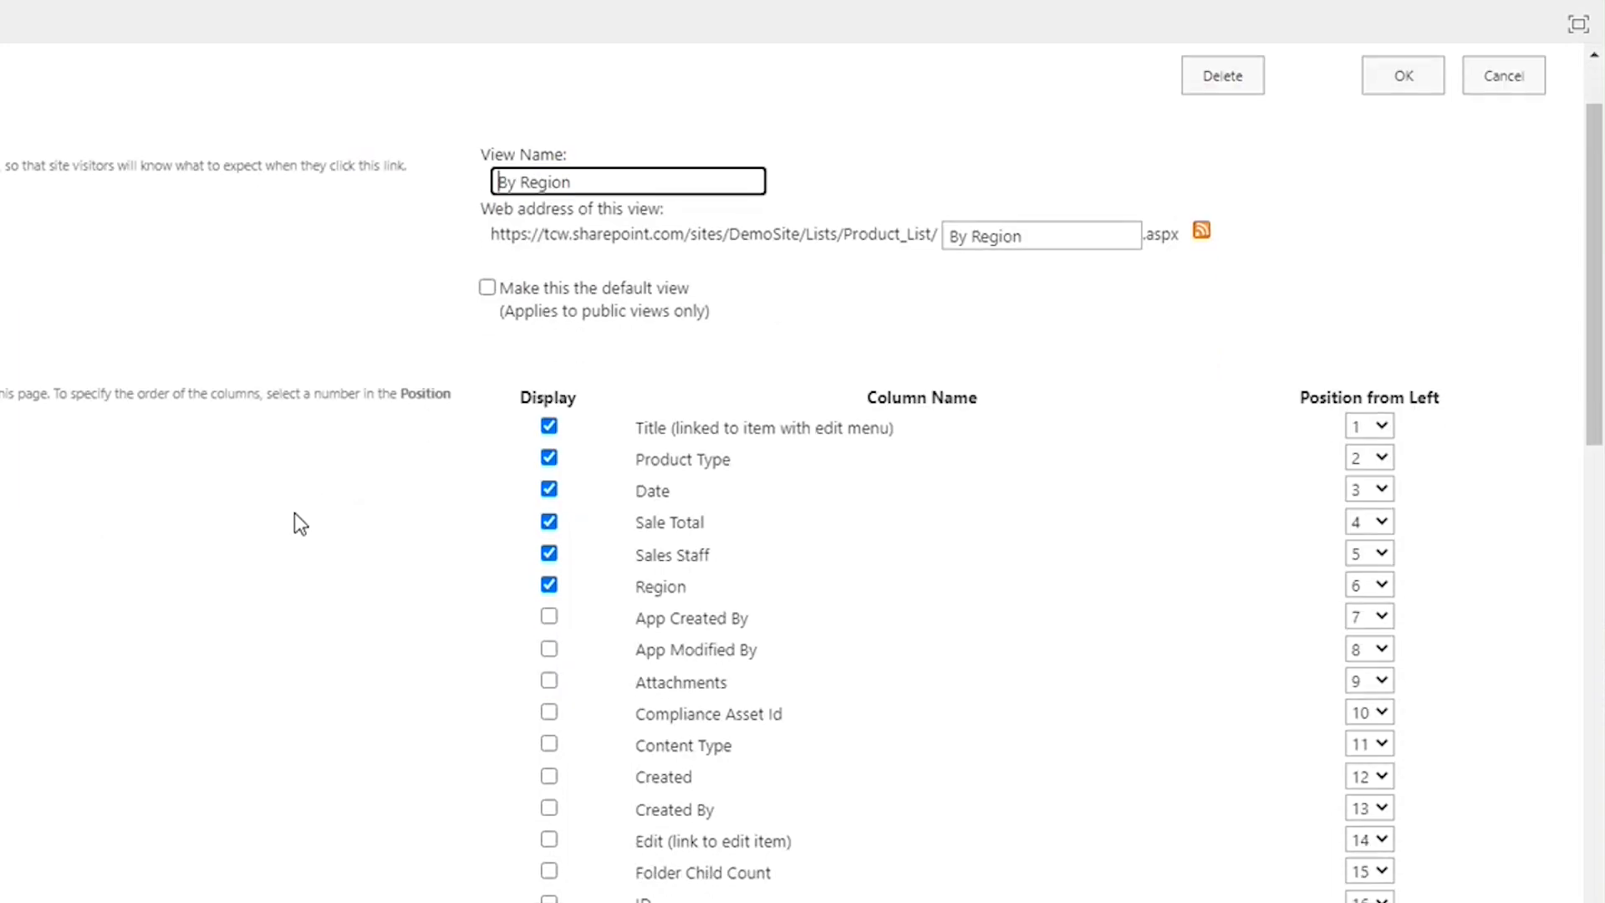
pyautogui.scroll(-2, 301, 514)
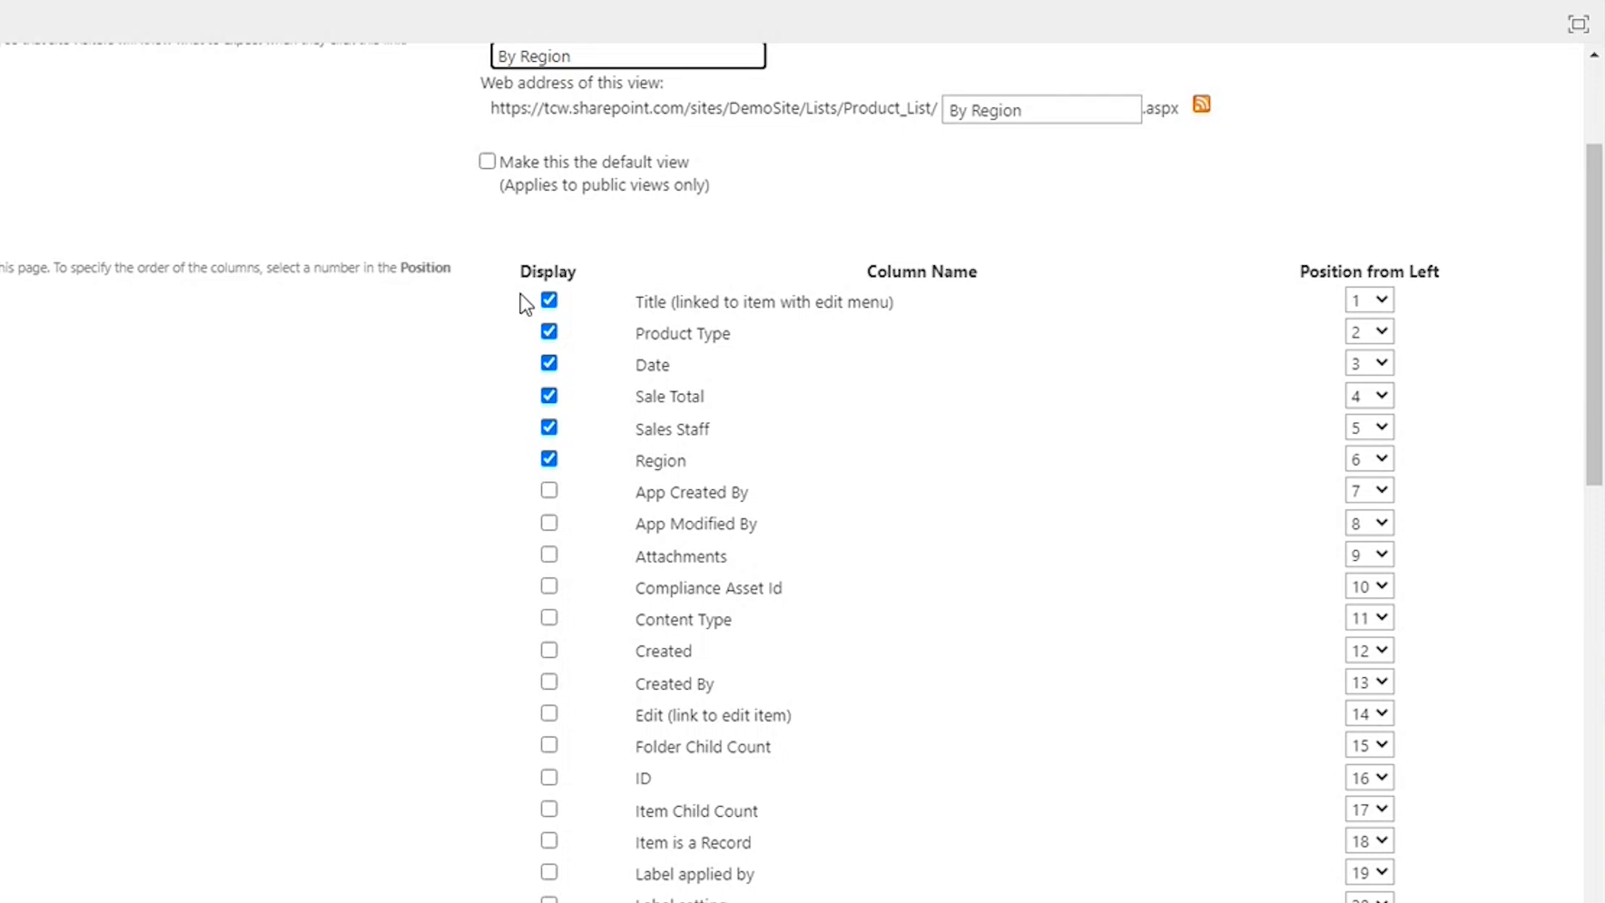
pyautogui.scroll(1, 521, 294)
pyautogui.scroll(2, 526, 298)
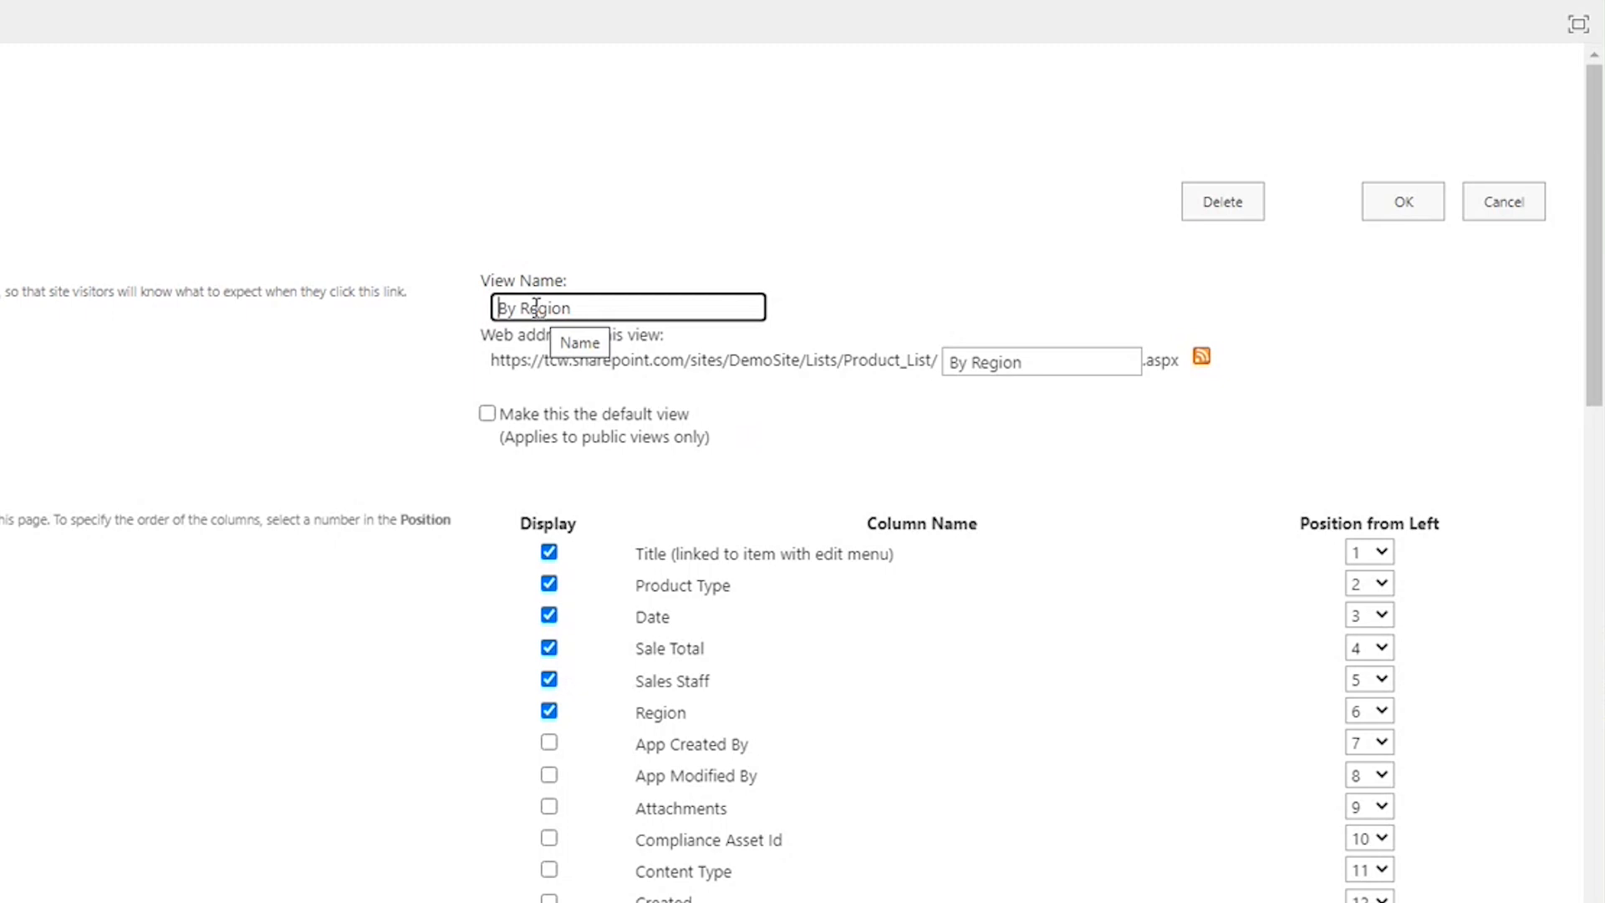
pyautogui.scroll(-1, 395, 521)
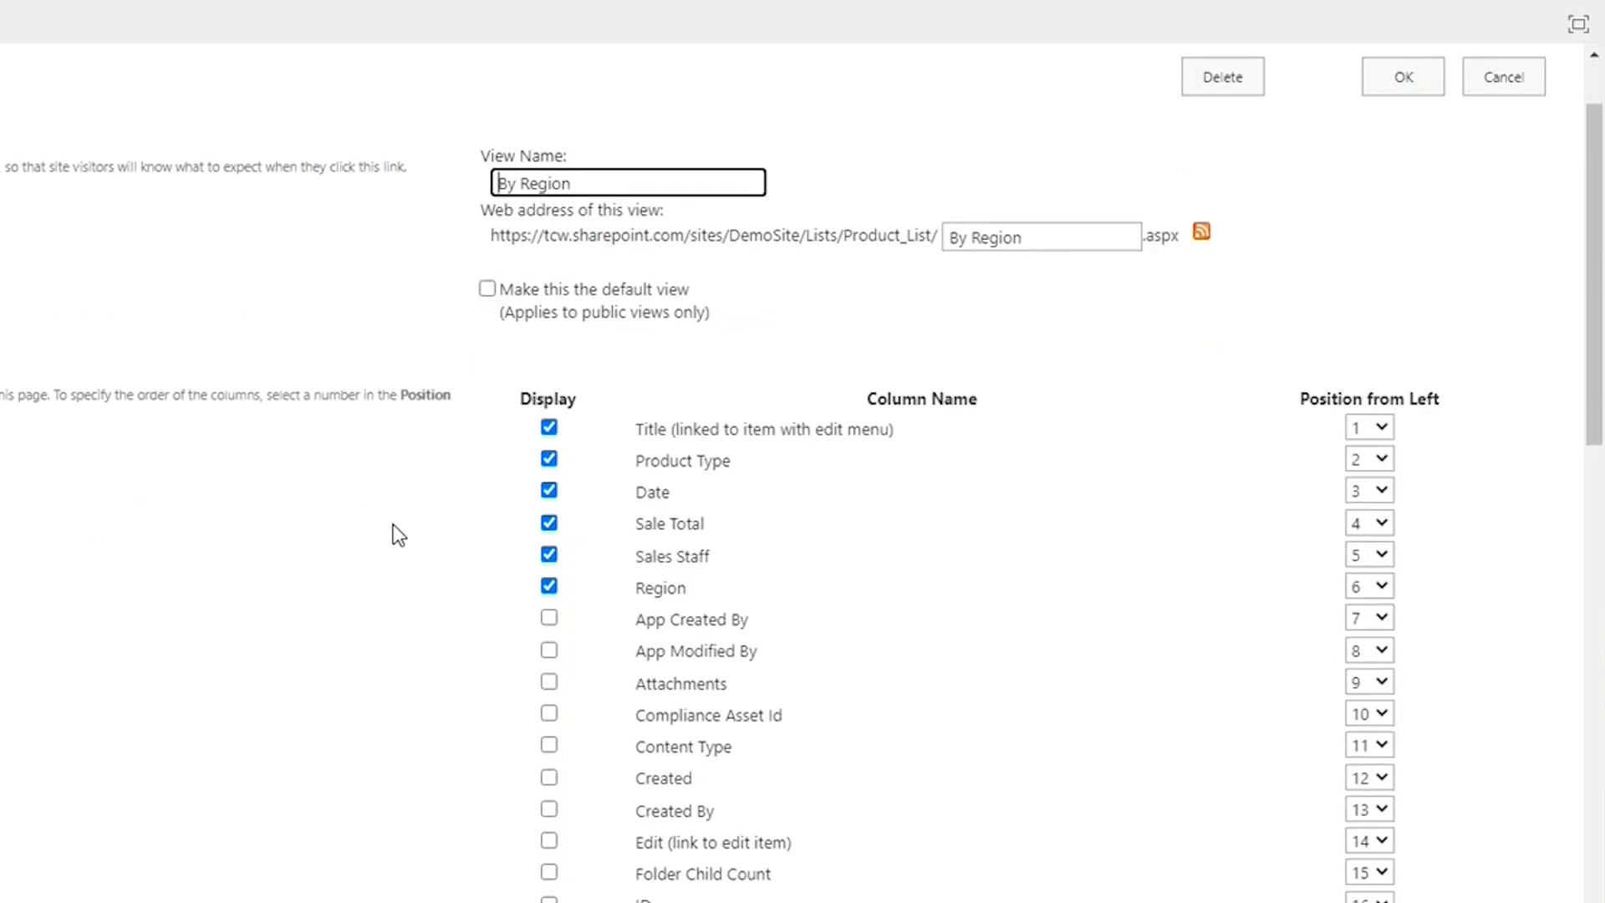
# Remove the Region column from the view's displayed columns.
pyautogui.click(549, 586)
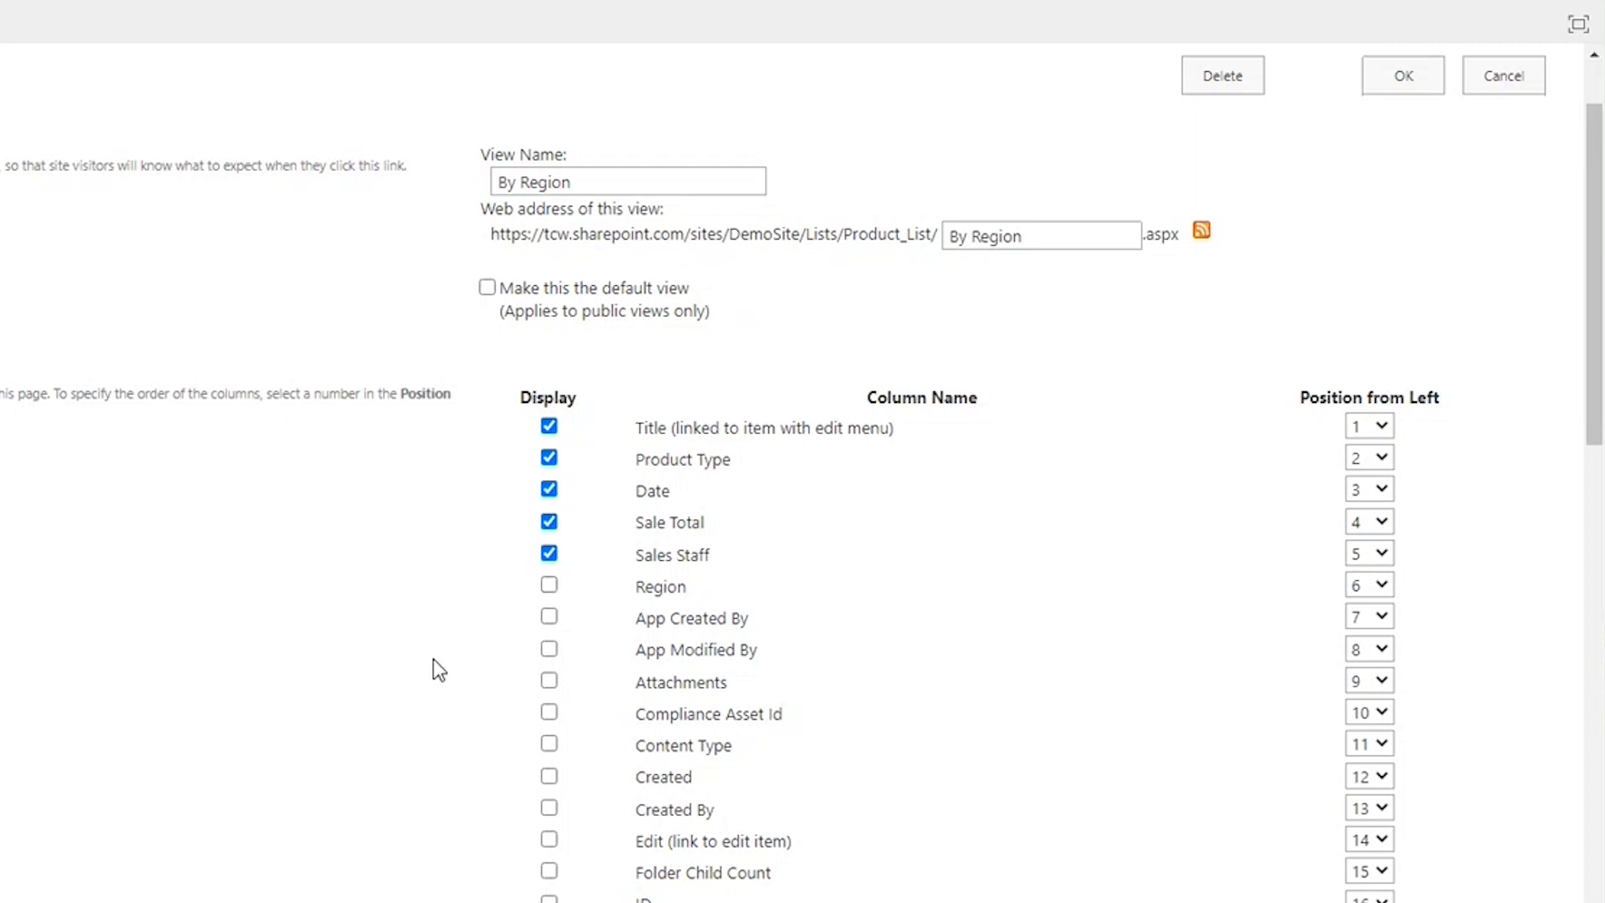
pyautogui.scroll(-1, 430, 658)
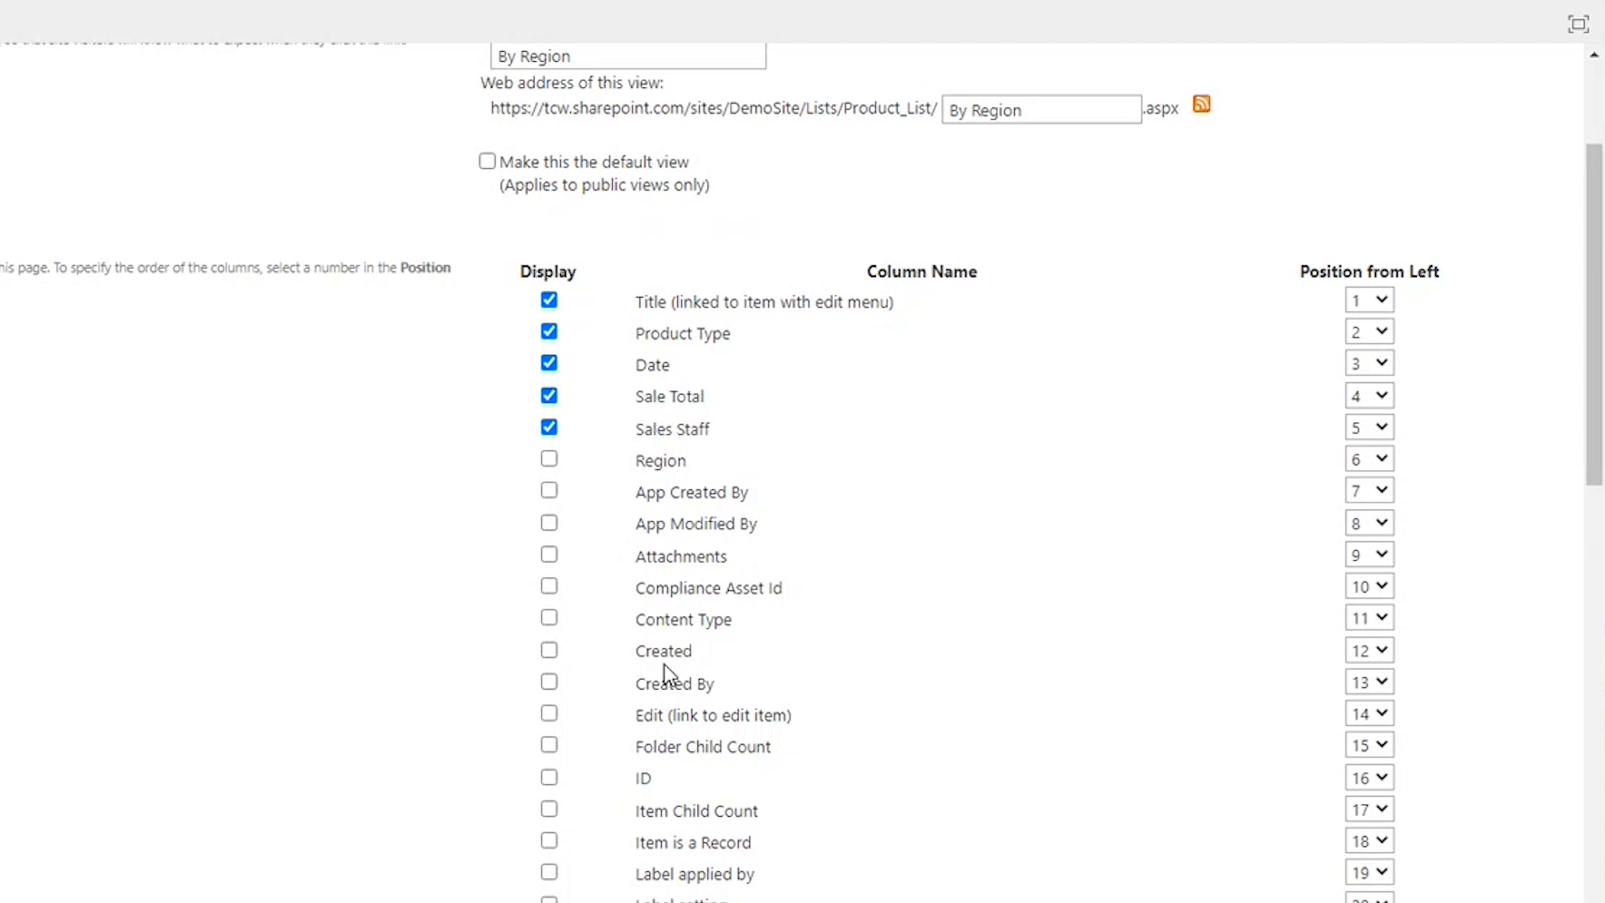
pyautogui.scroll(-2, 430, 806)
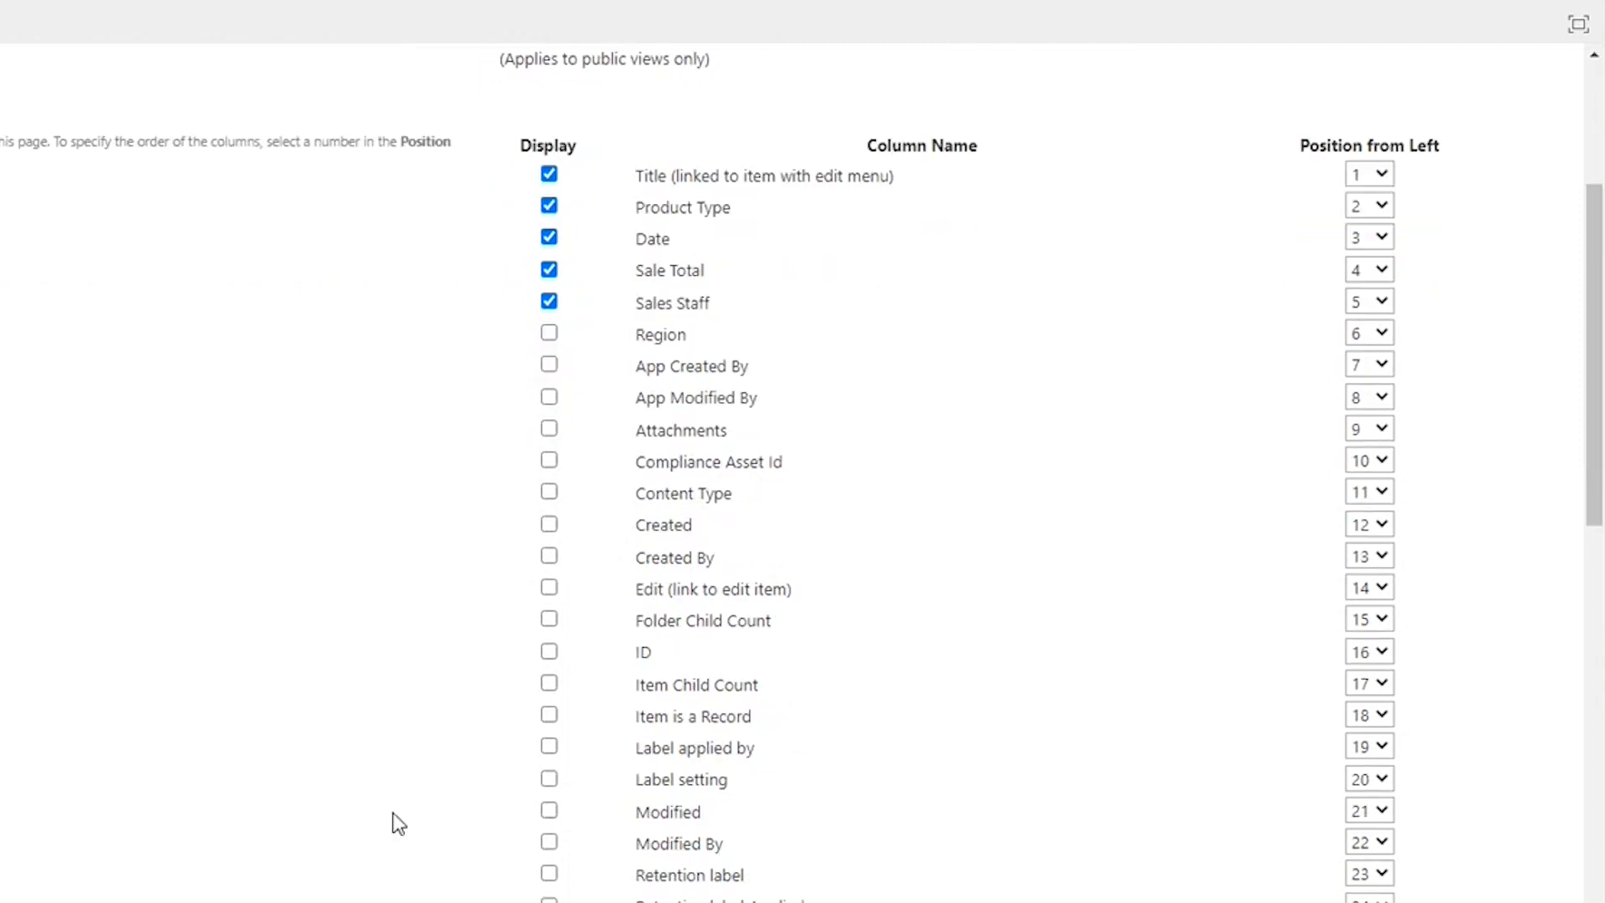
pyautogui.scroll(-2, 376, 809)
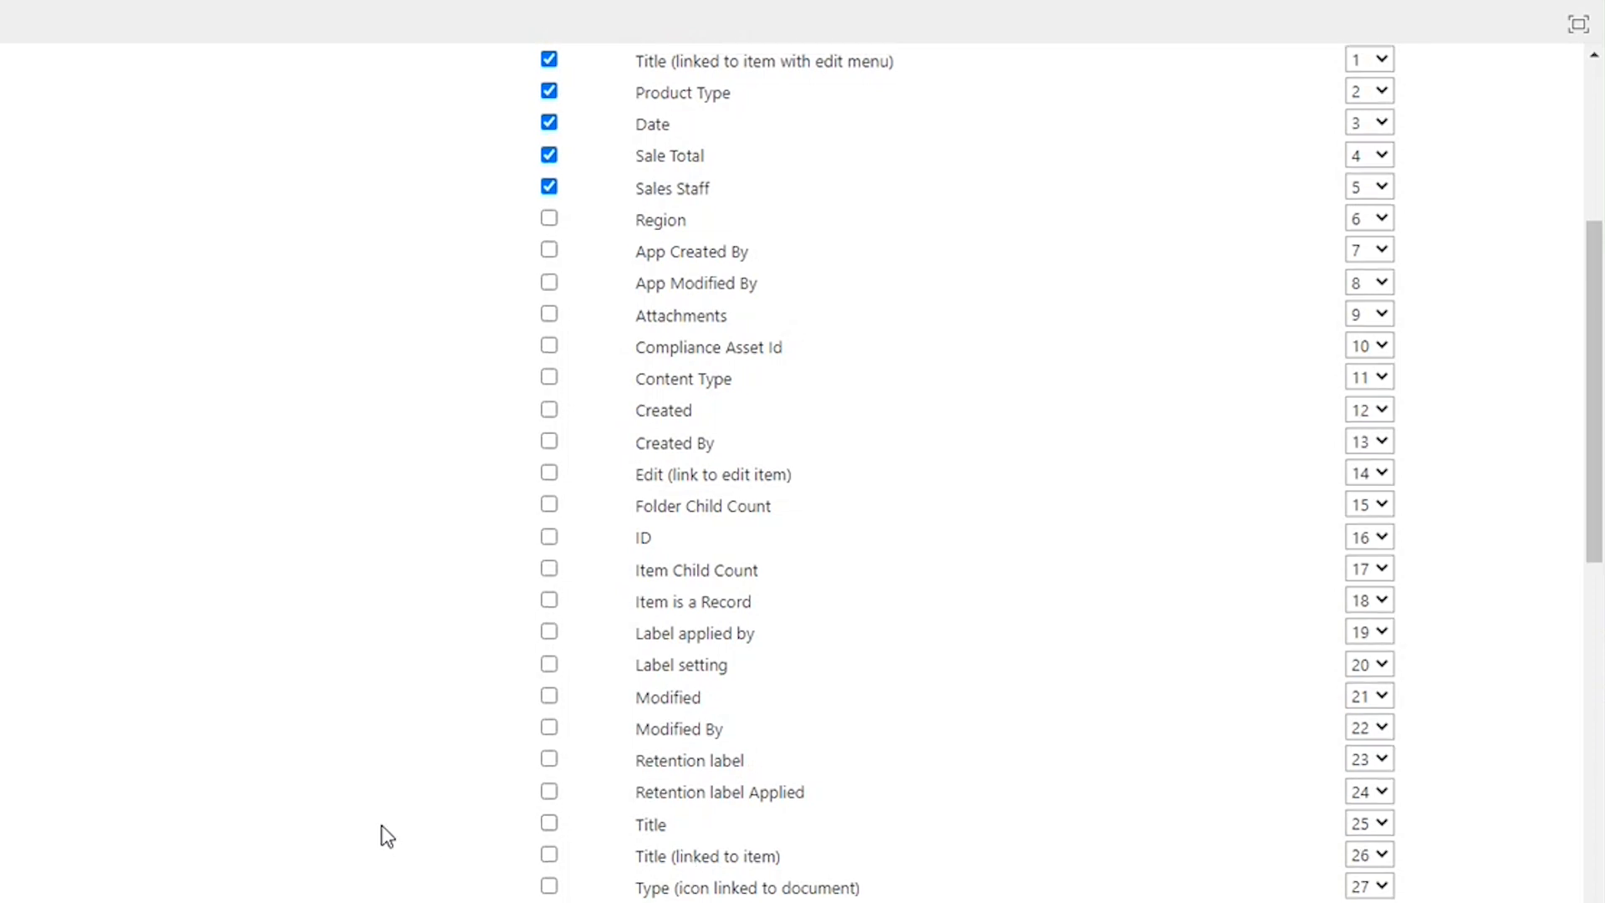
pyautogui.scroll(2, 381, 826)
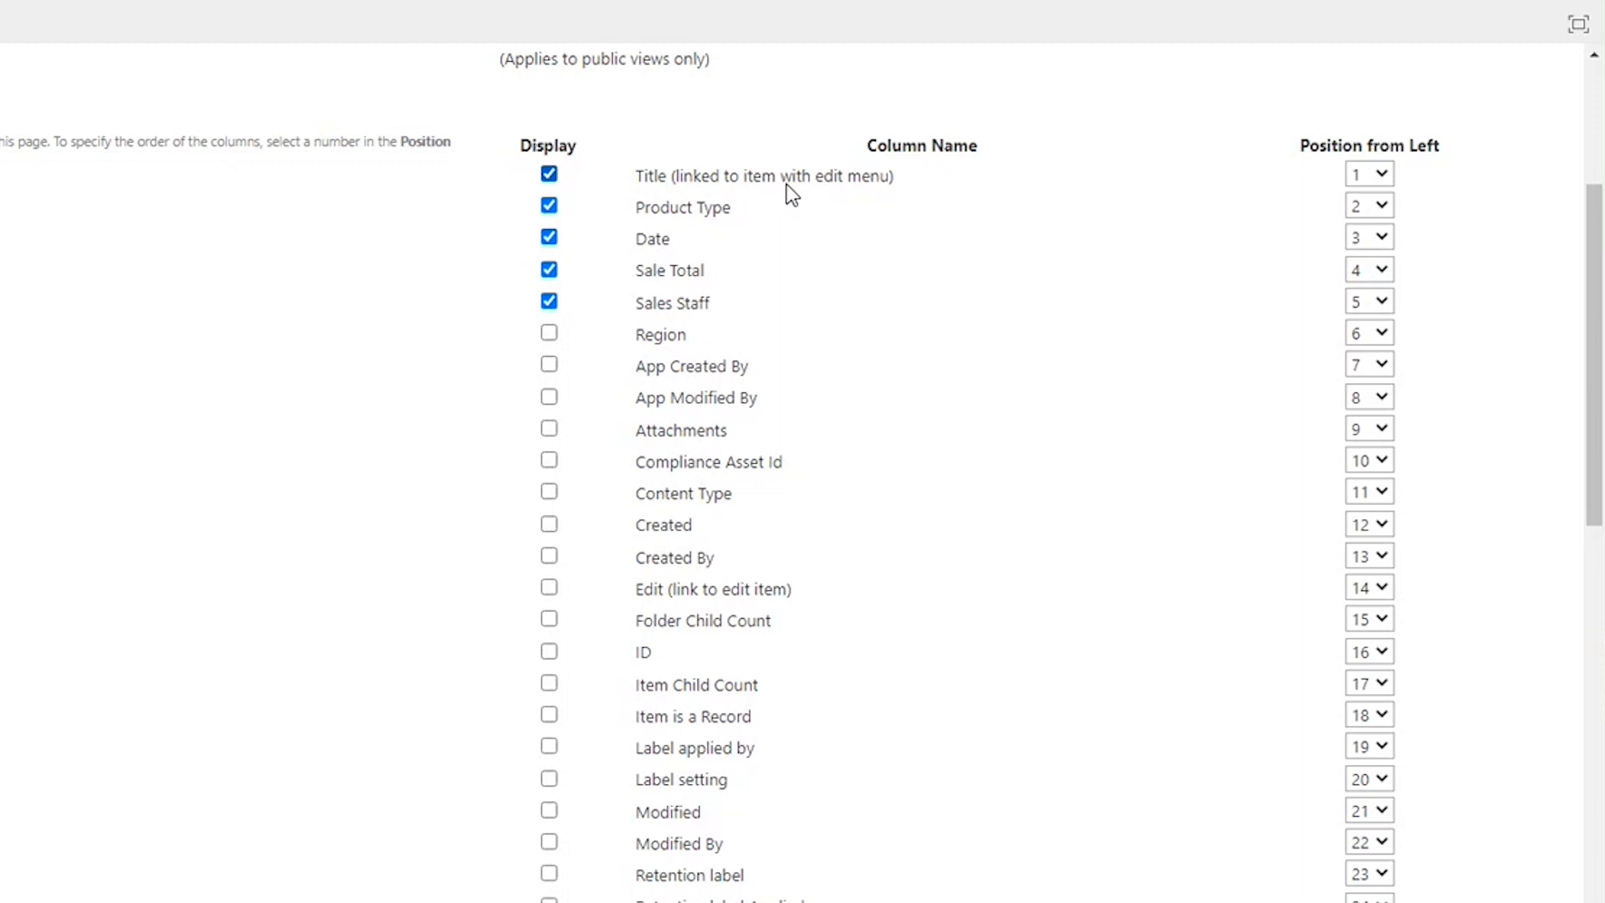
pyautogui.scroll(-1, 382, 572)
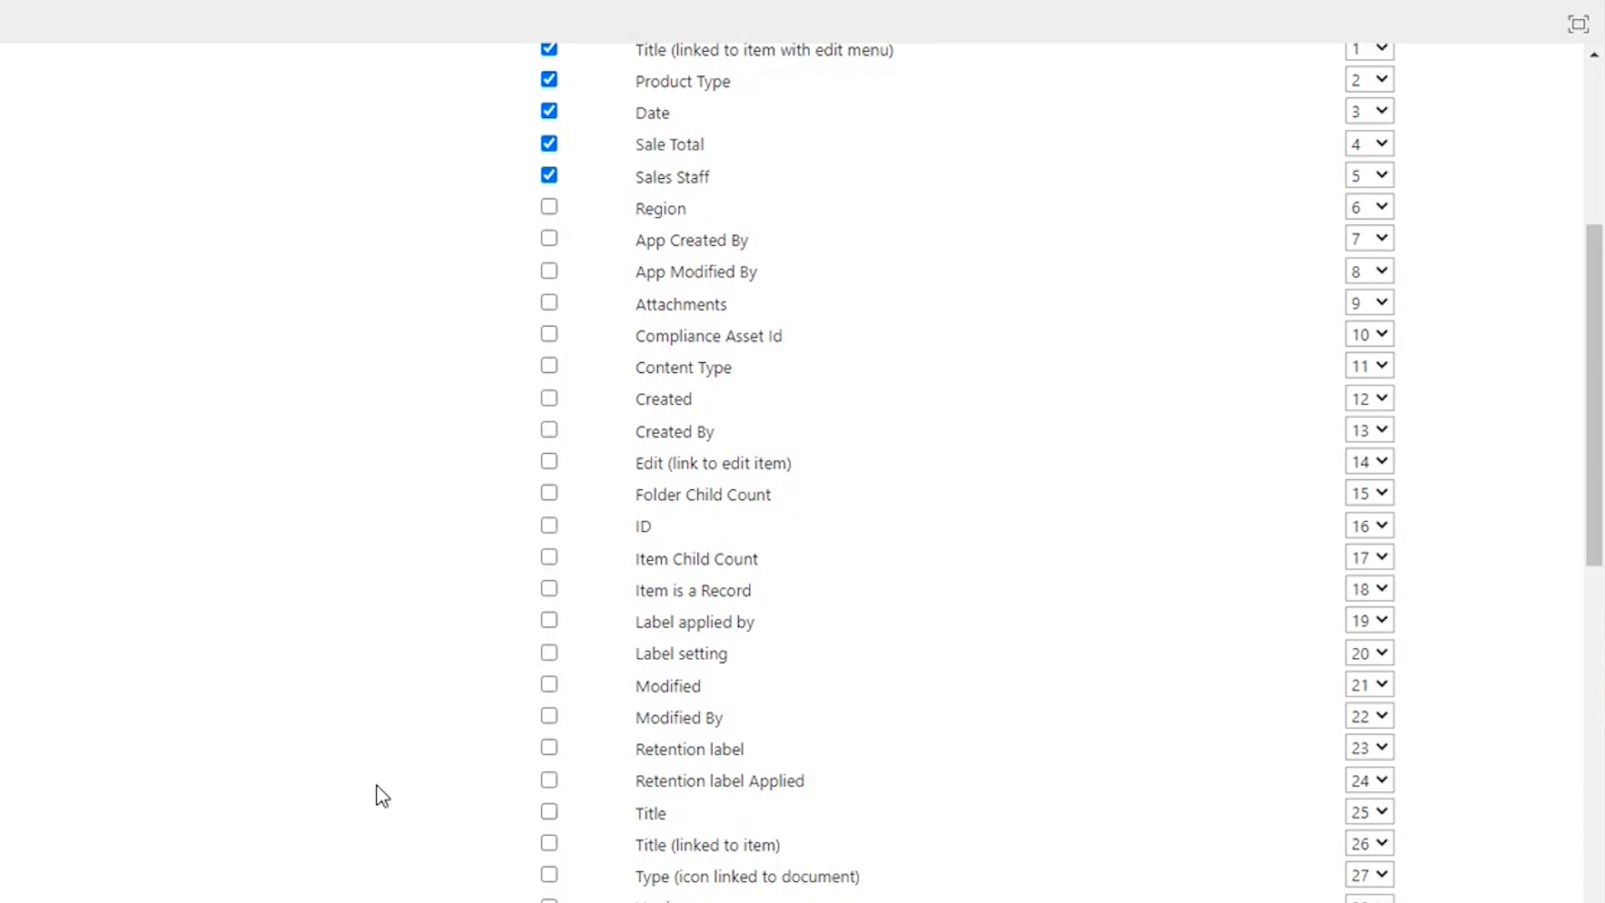
pyautogui.scroll(1, 386, 794)
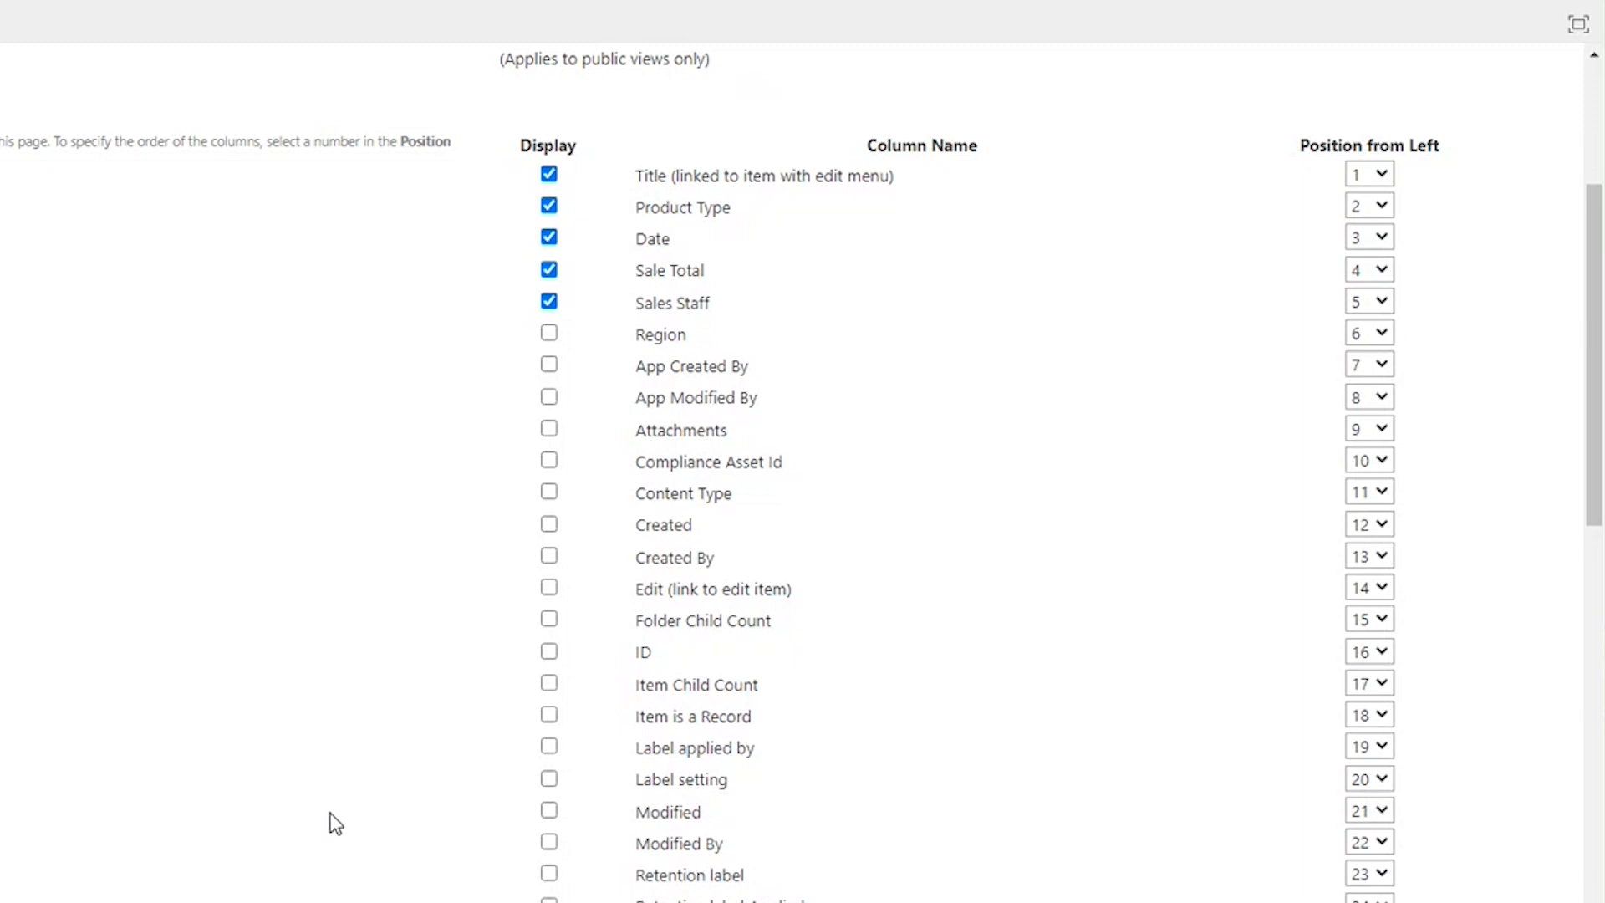
pyautogui.scroll(-2, 334, 821)
pyautogui.scroll(-3, 335, 822)
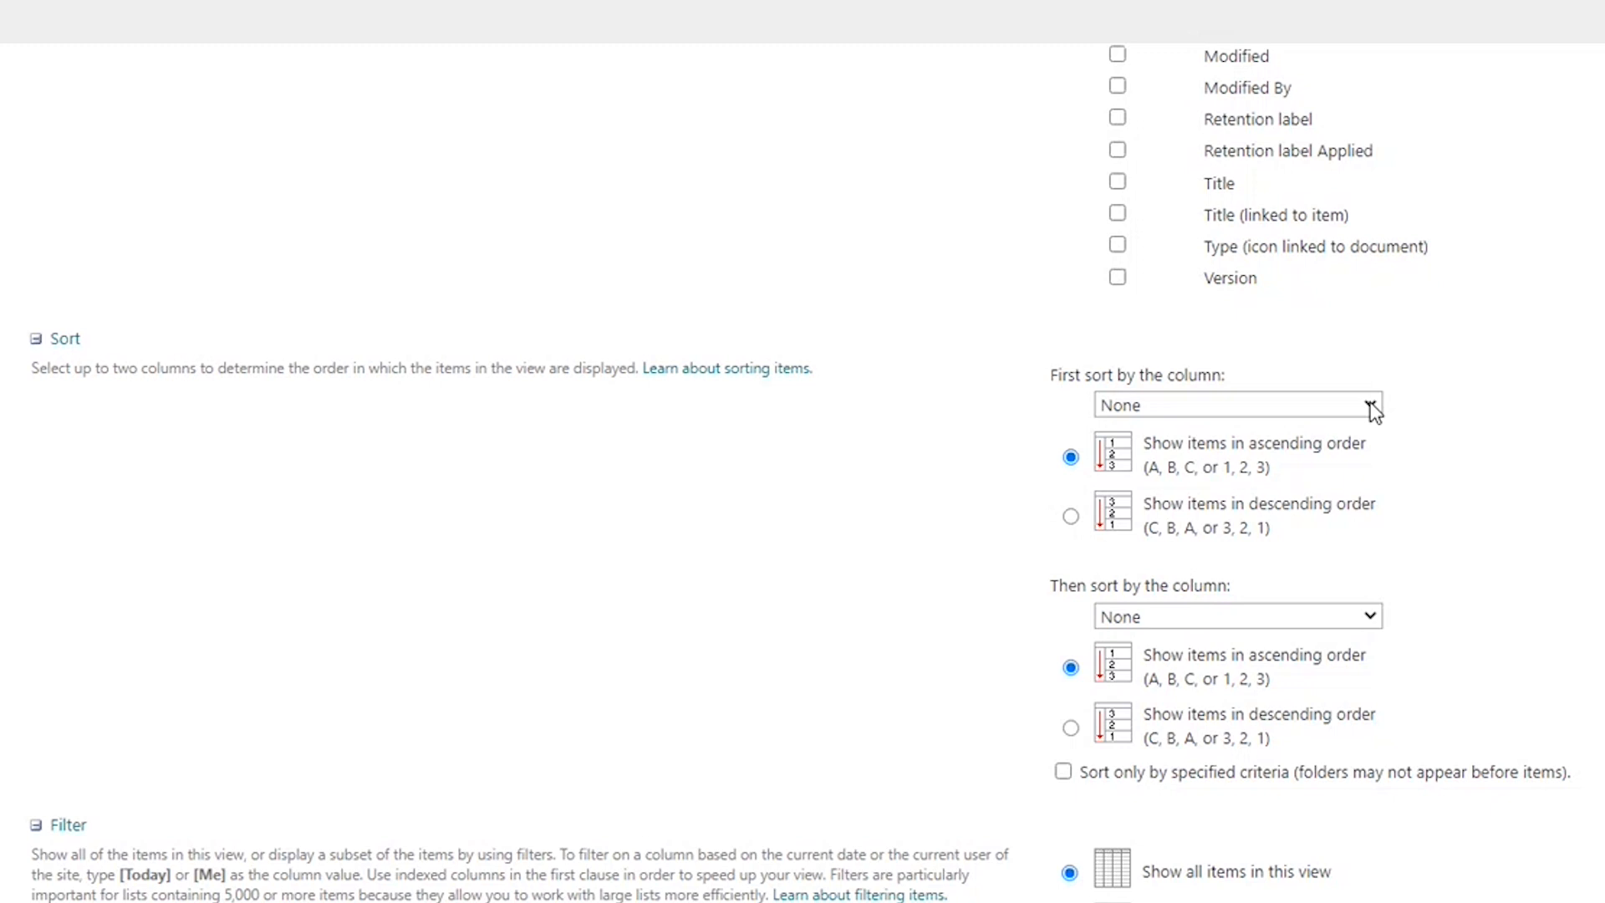
# Sort the view first by Sale Total in descending order.
pyautogui.click(1374, 408)
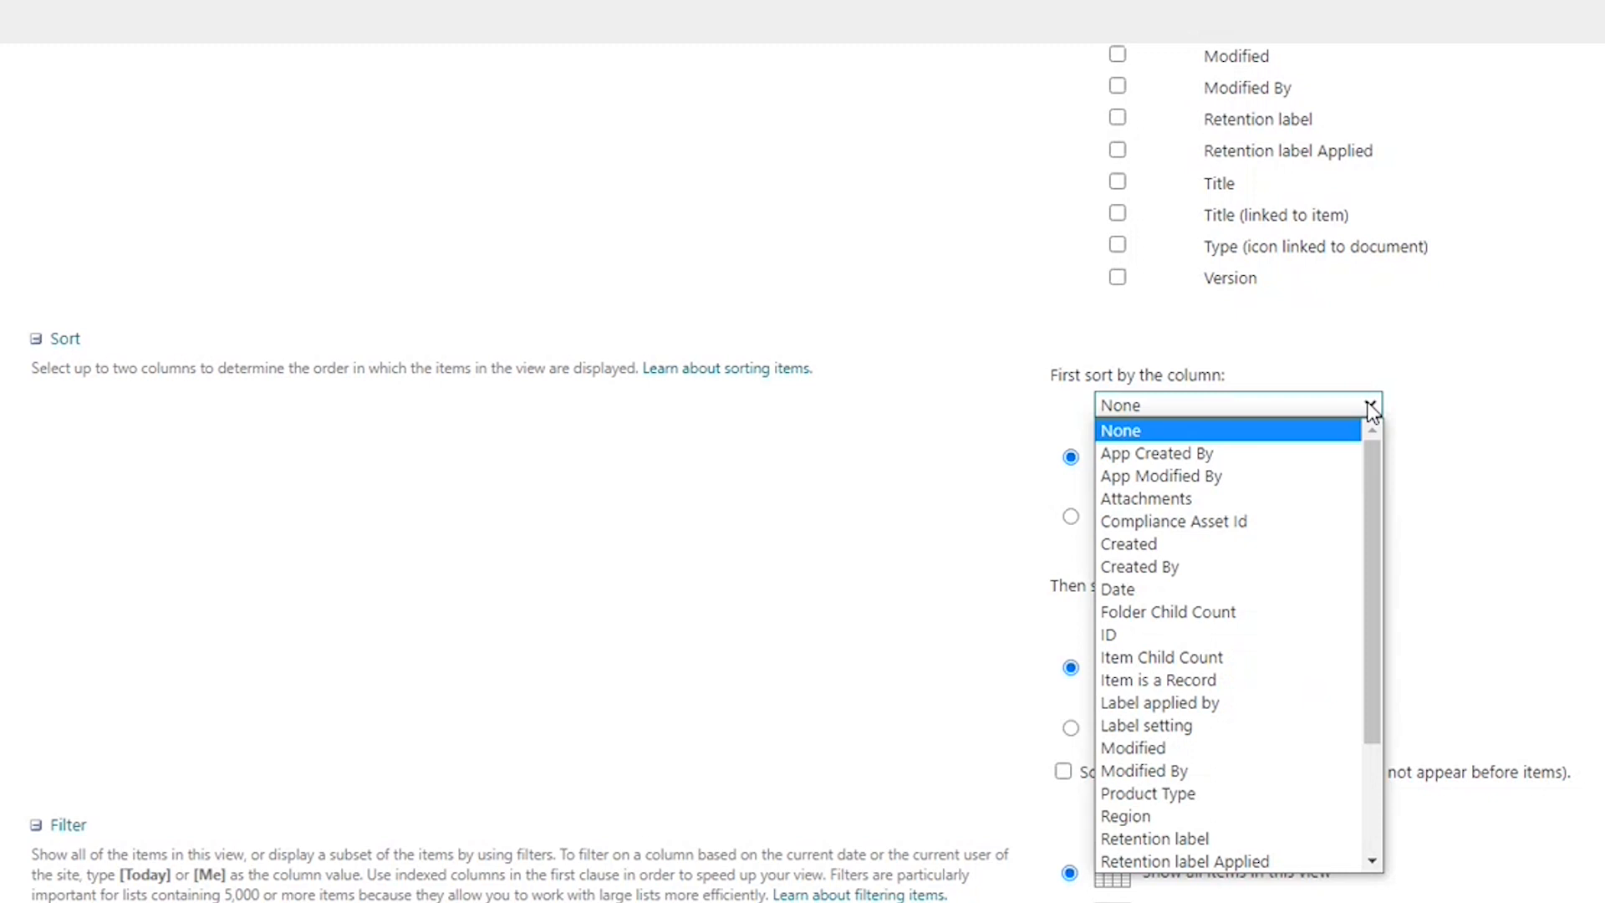
pyautogui.scroll(-2, 1307, 566)
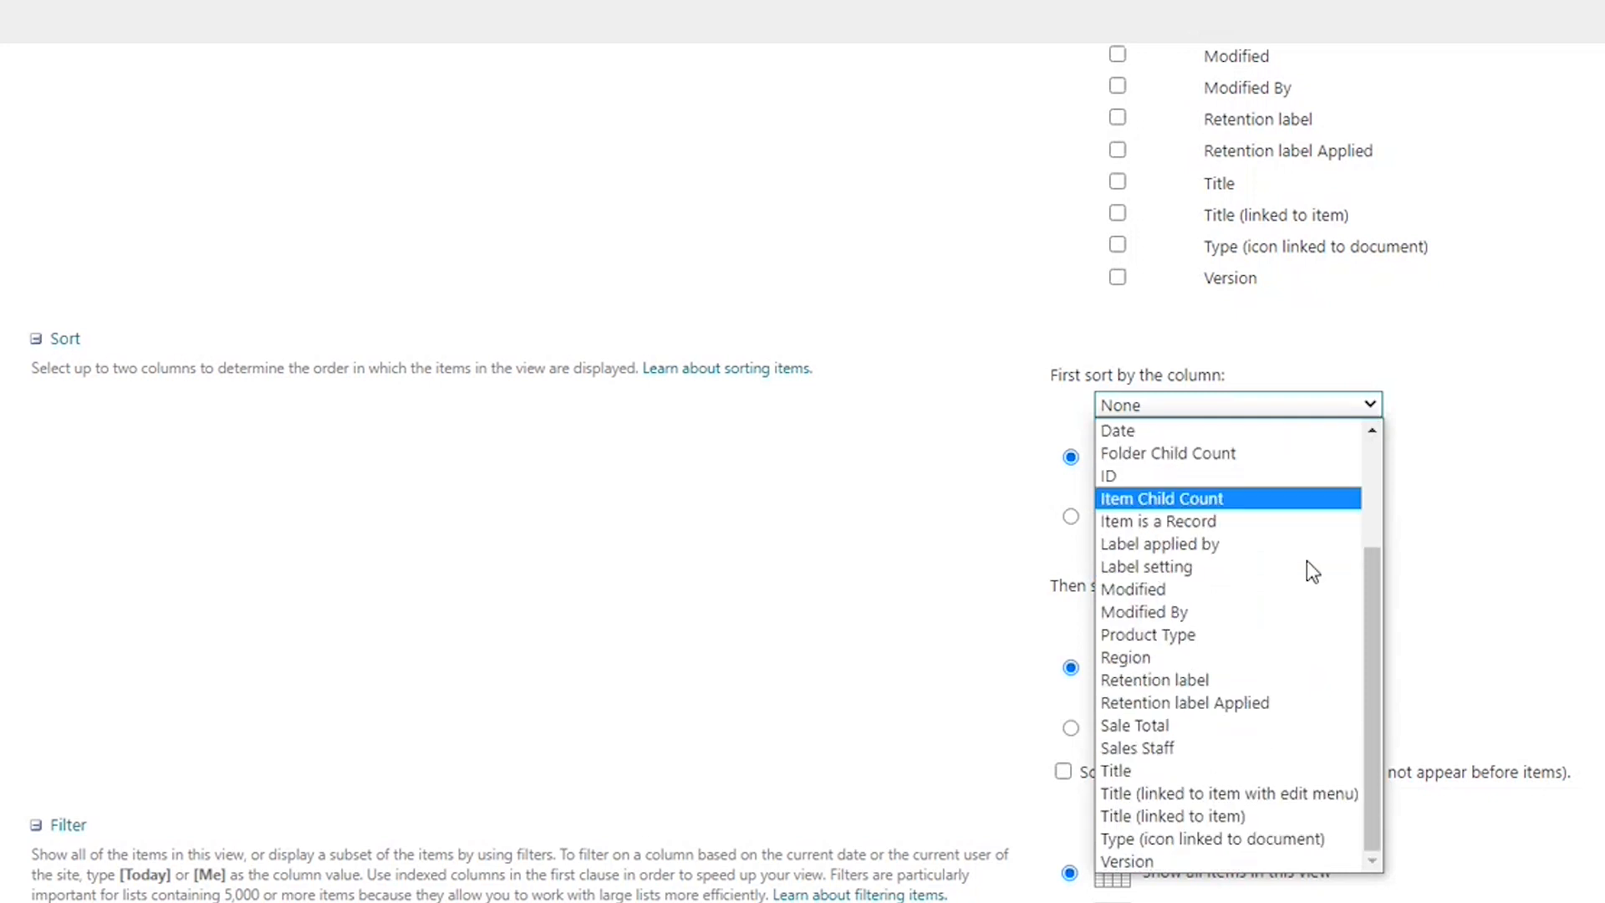
pyautogui.click(1251, 729)
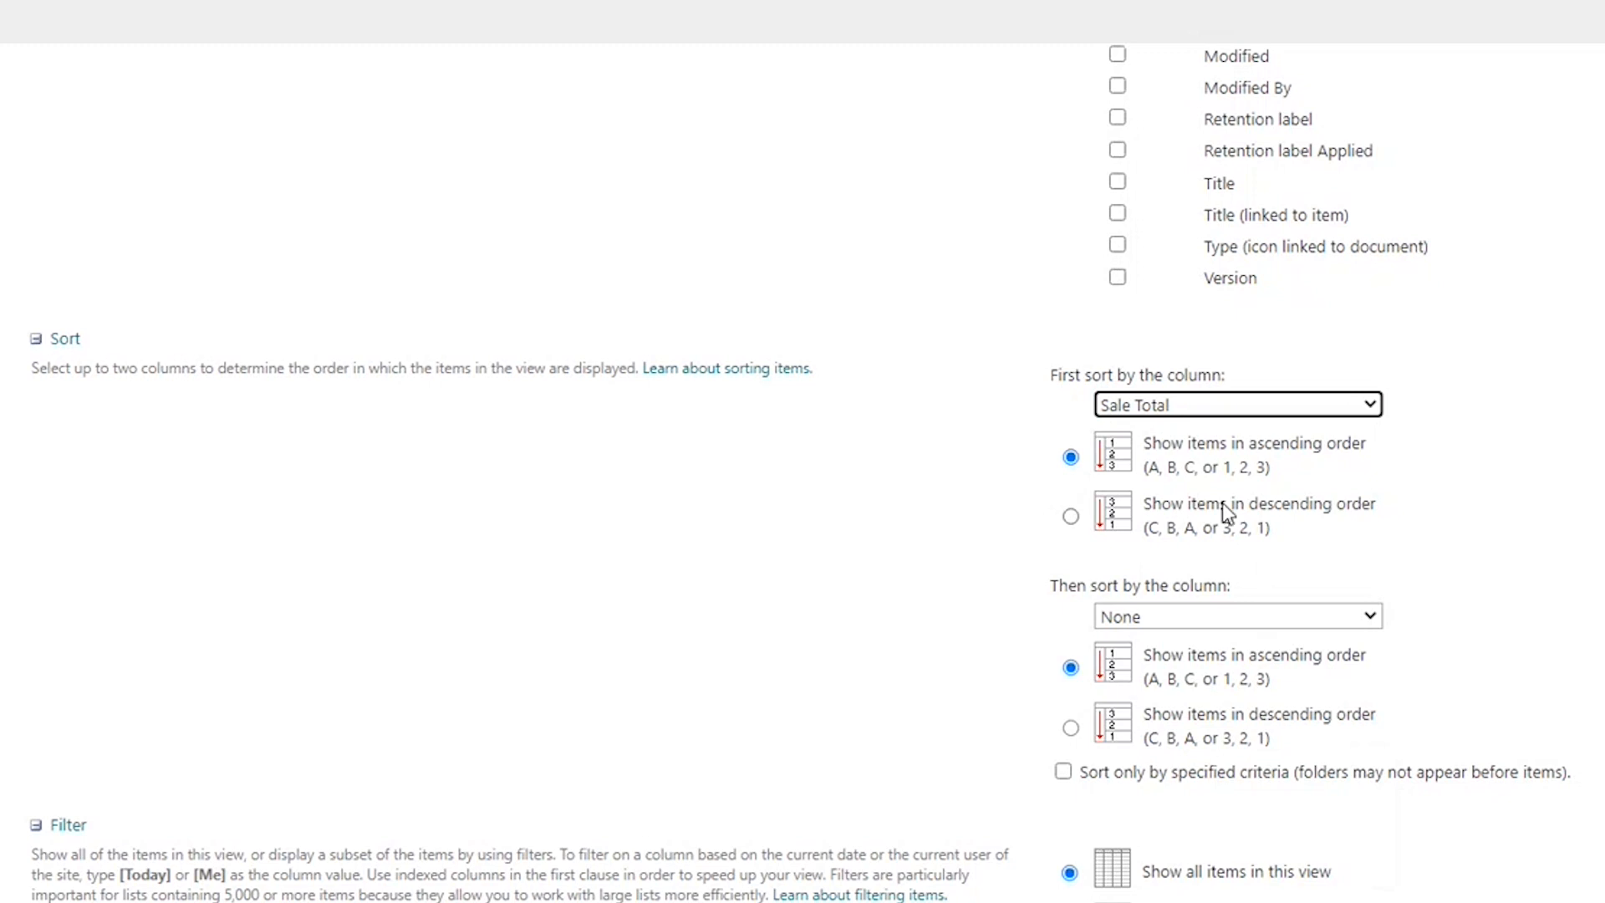
pyautogui.click(1071, 517)
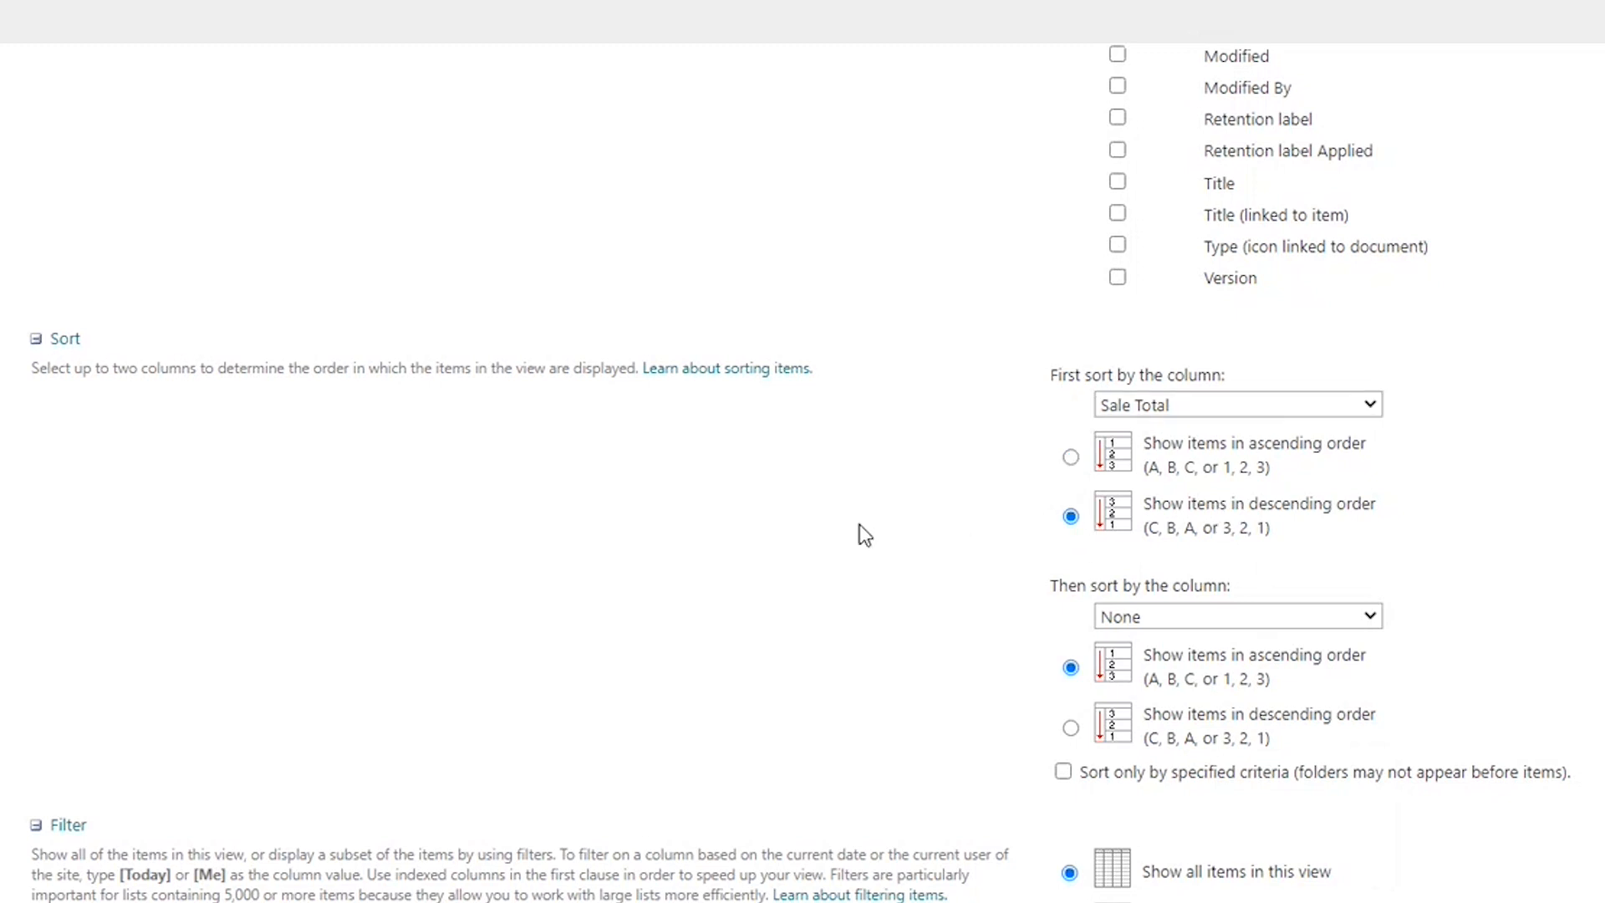
pyautogui.scroll(-2, 888, 581)
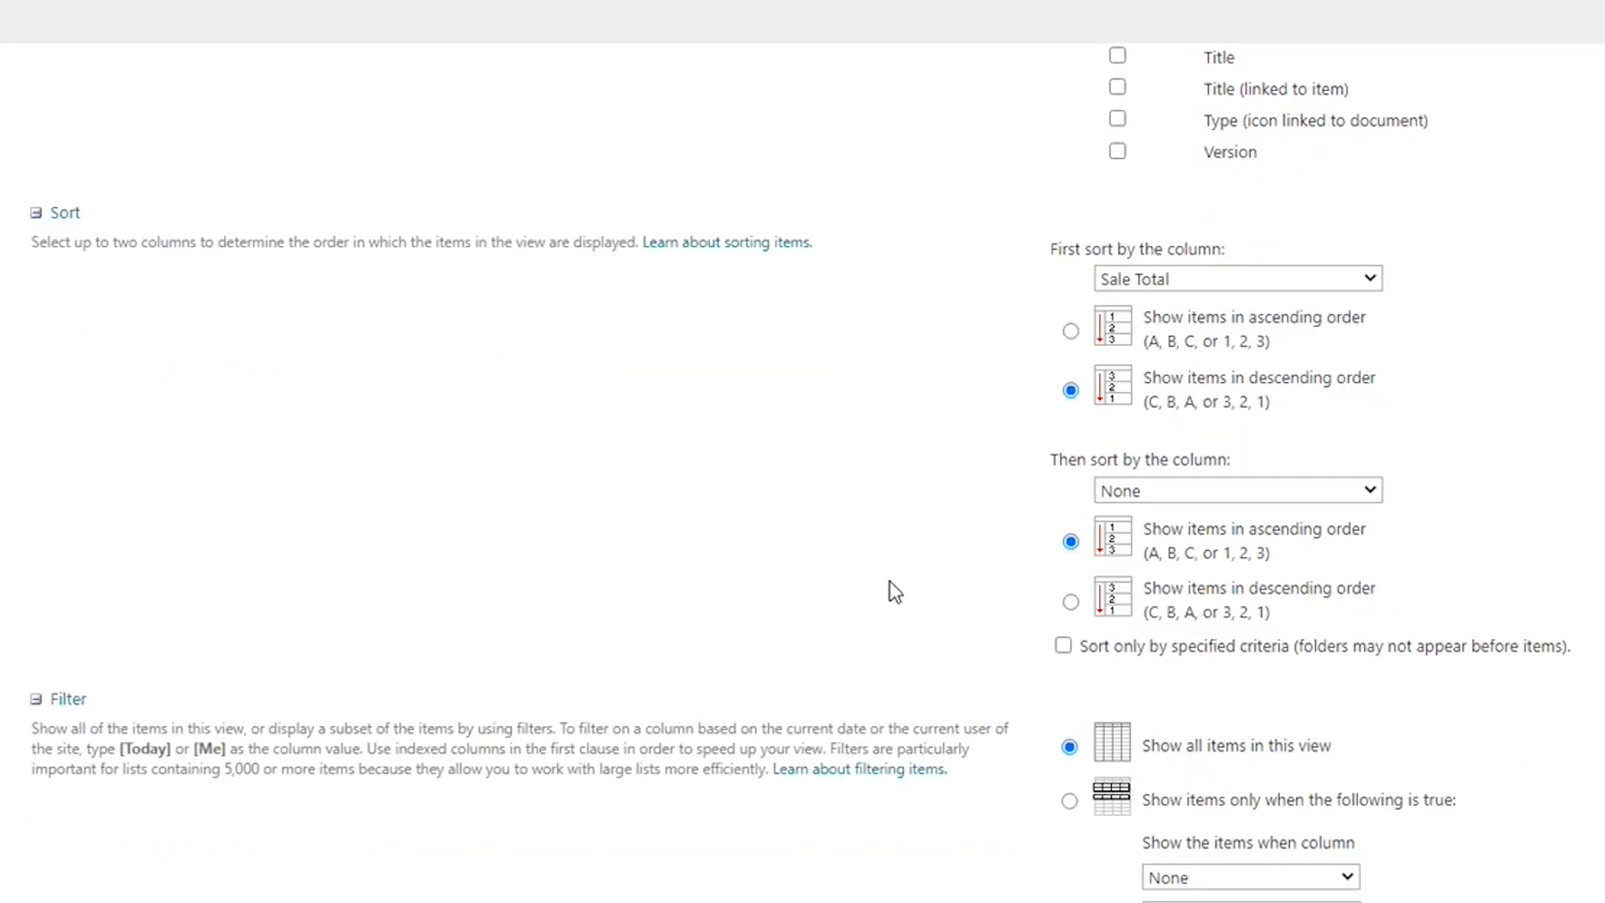
pyautogui.scroll(-2, 889, 580)
pyautogui.scroll(-2, 889, 581)
pyautogui.scroll(-2, 889, 581)
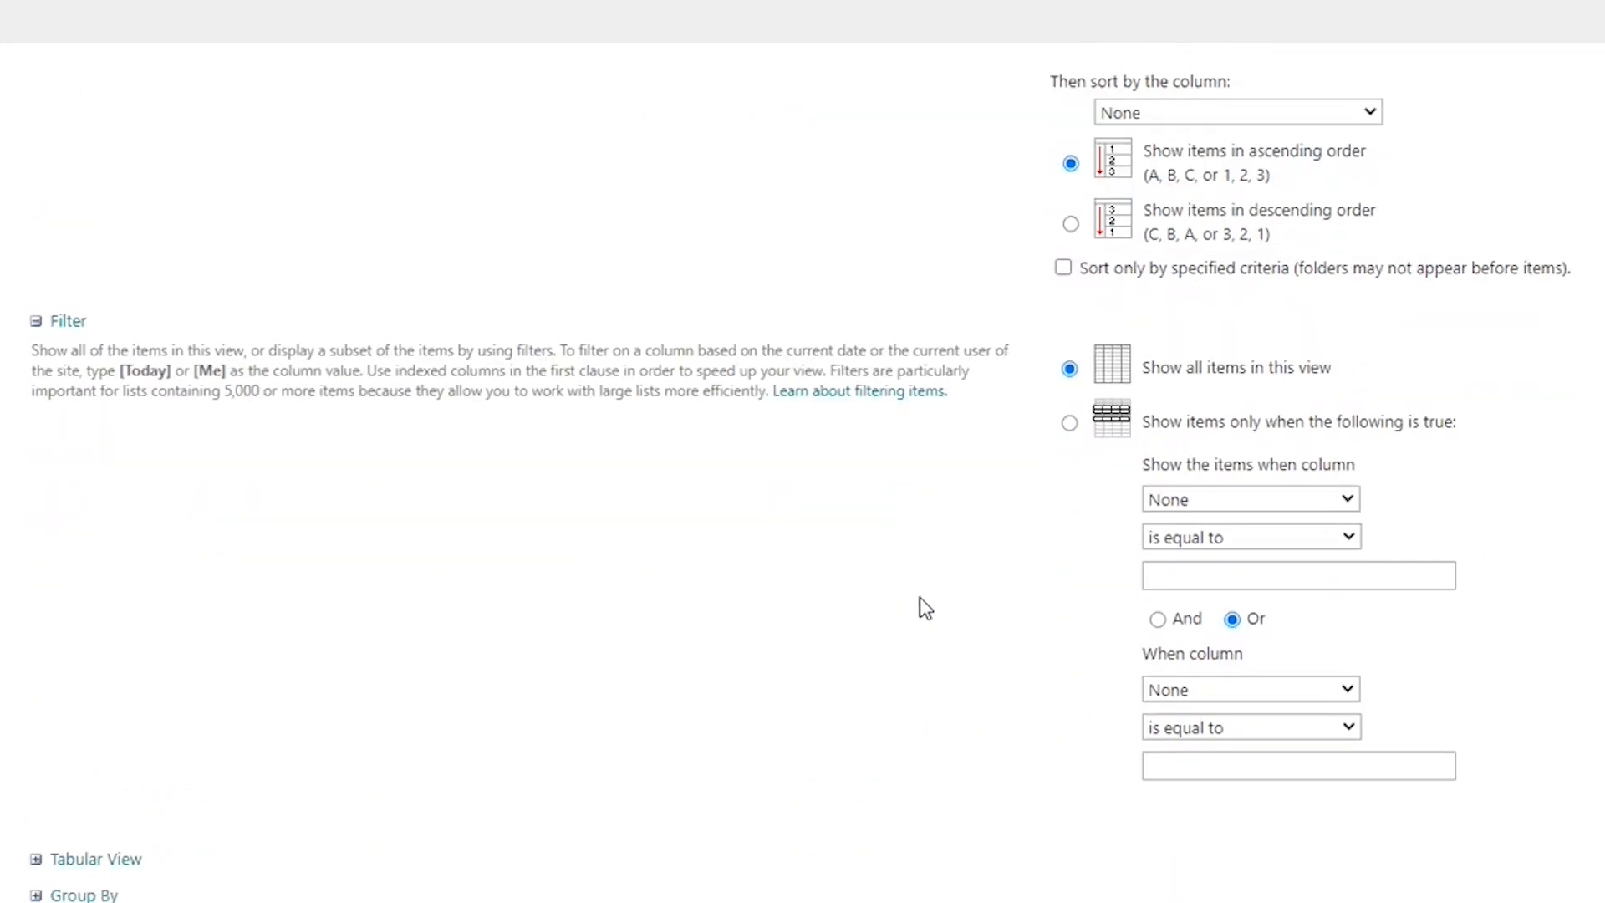
pyautogui.scroll(-1, 900, 594)
pyautogui.scroll(-1, 899, 594)
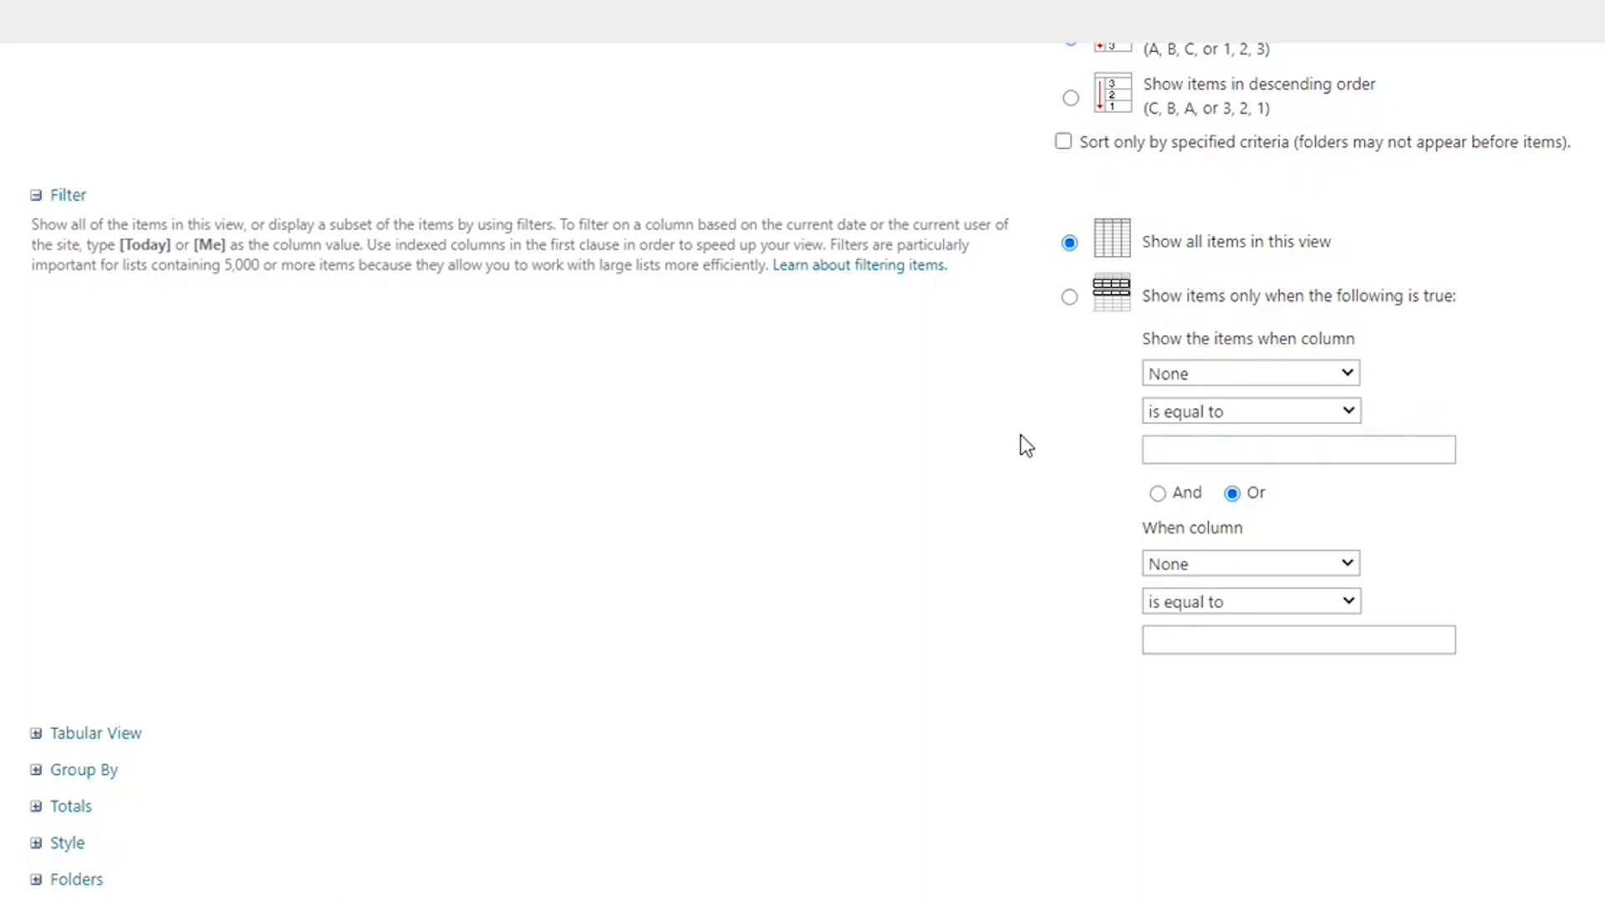
pyautogui.scroll(-2, 949, 475)
pyautogui.scroll(-2, 948, 471)
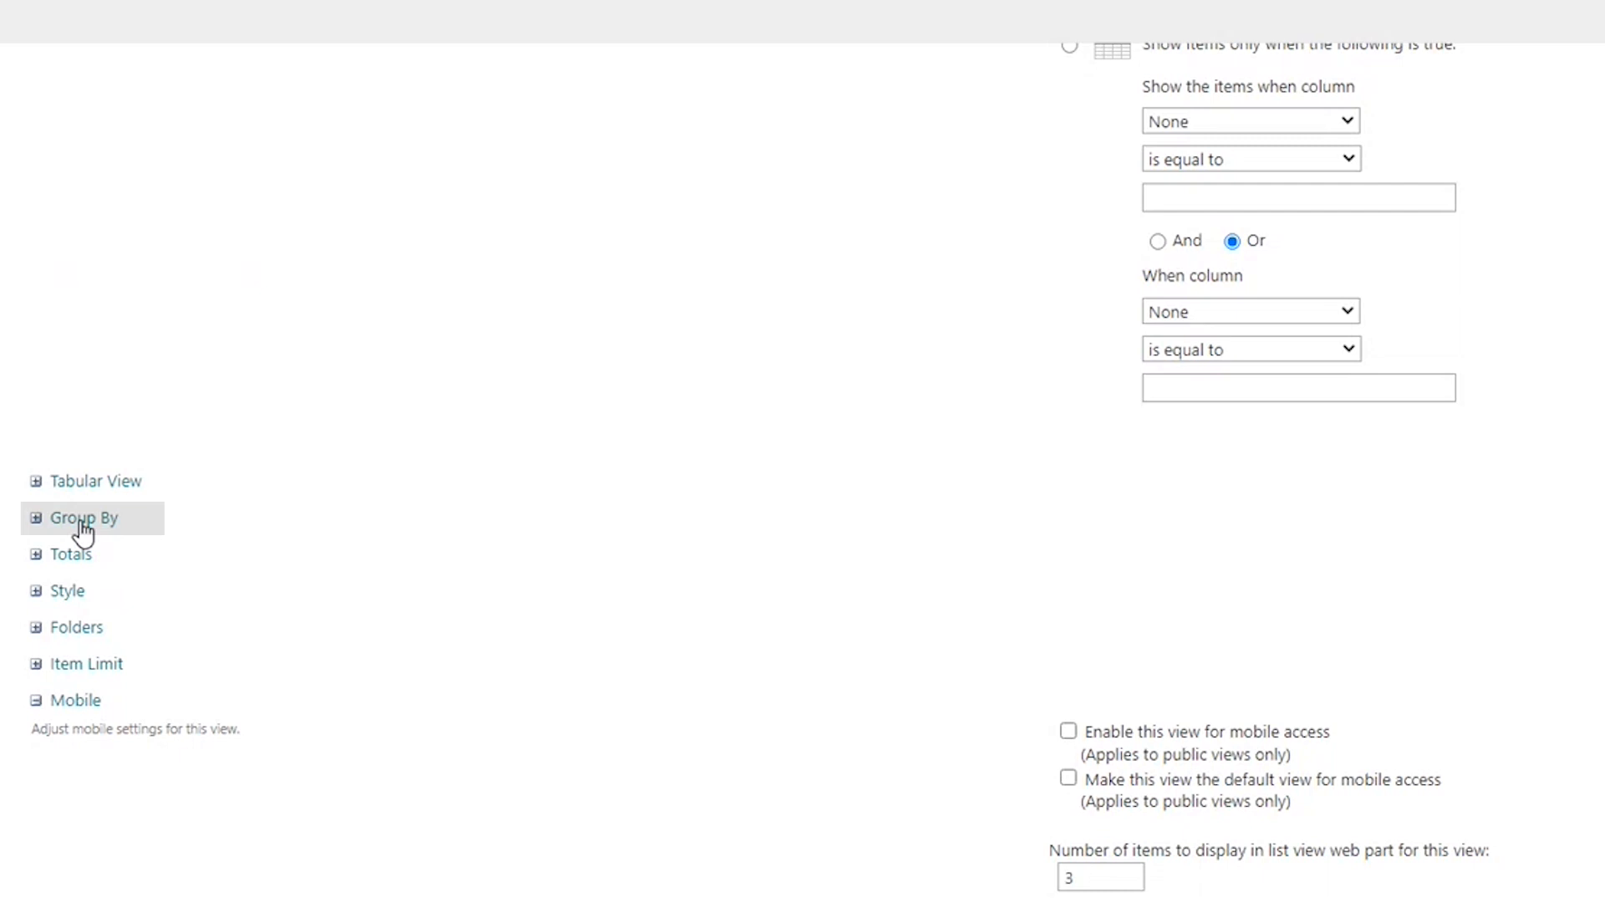
# Group the view first by the Region column in ascending order.
pyautogui.click(37, 520)
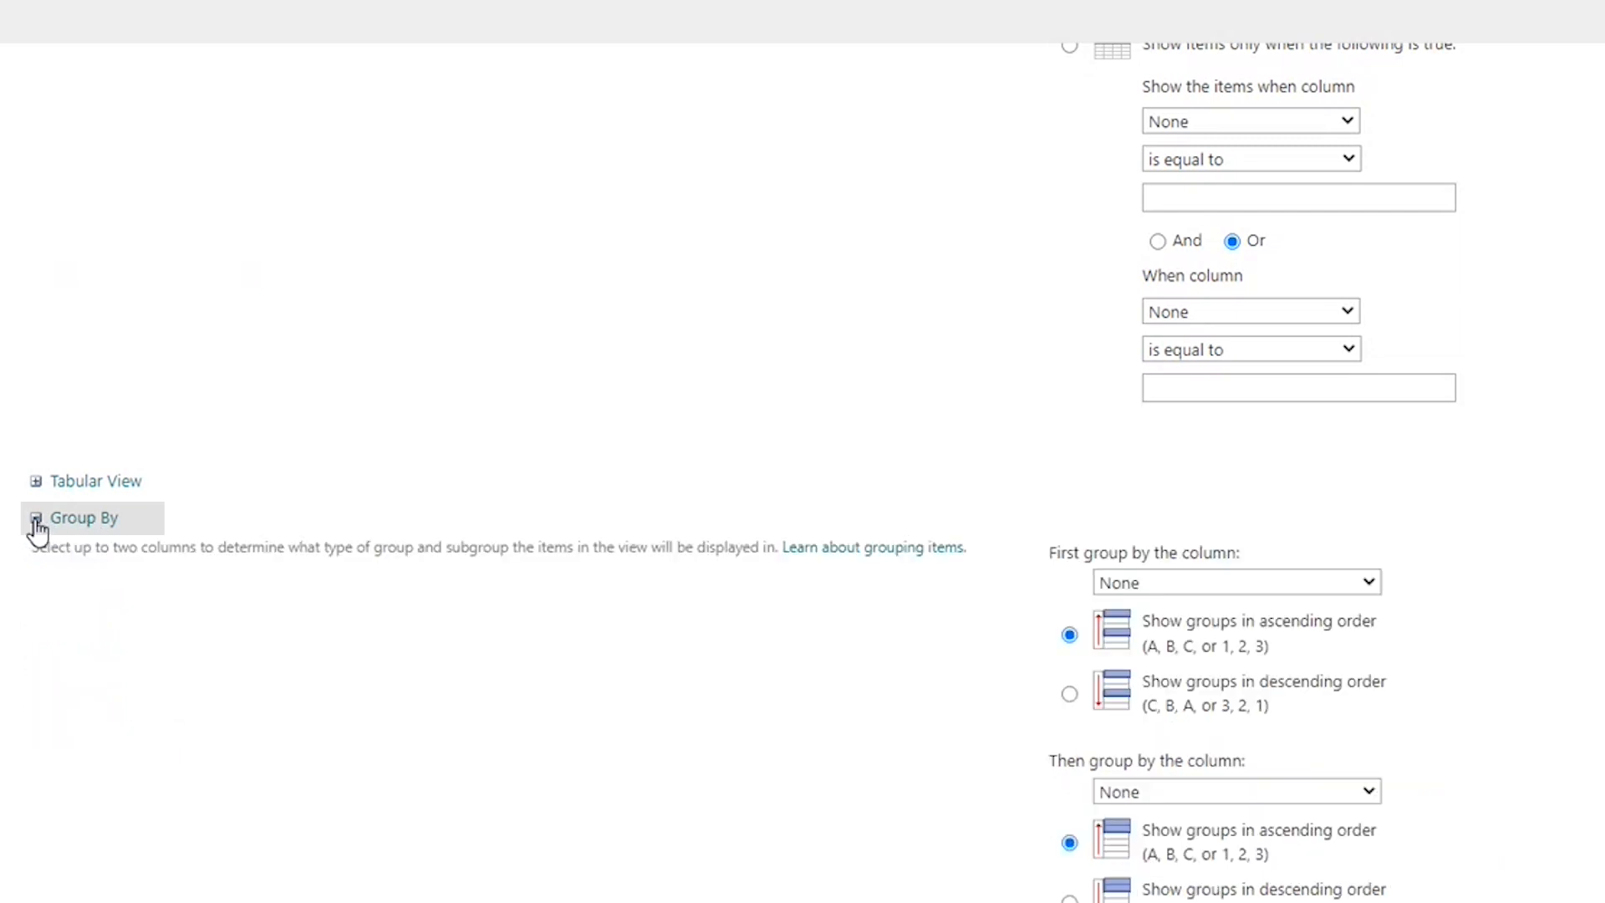
pyautogui.scroll(-3, 226, 527)
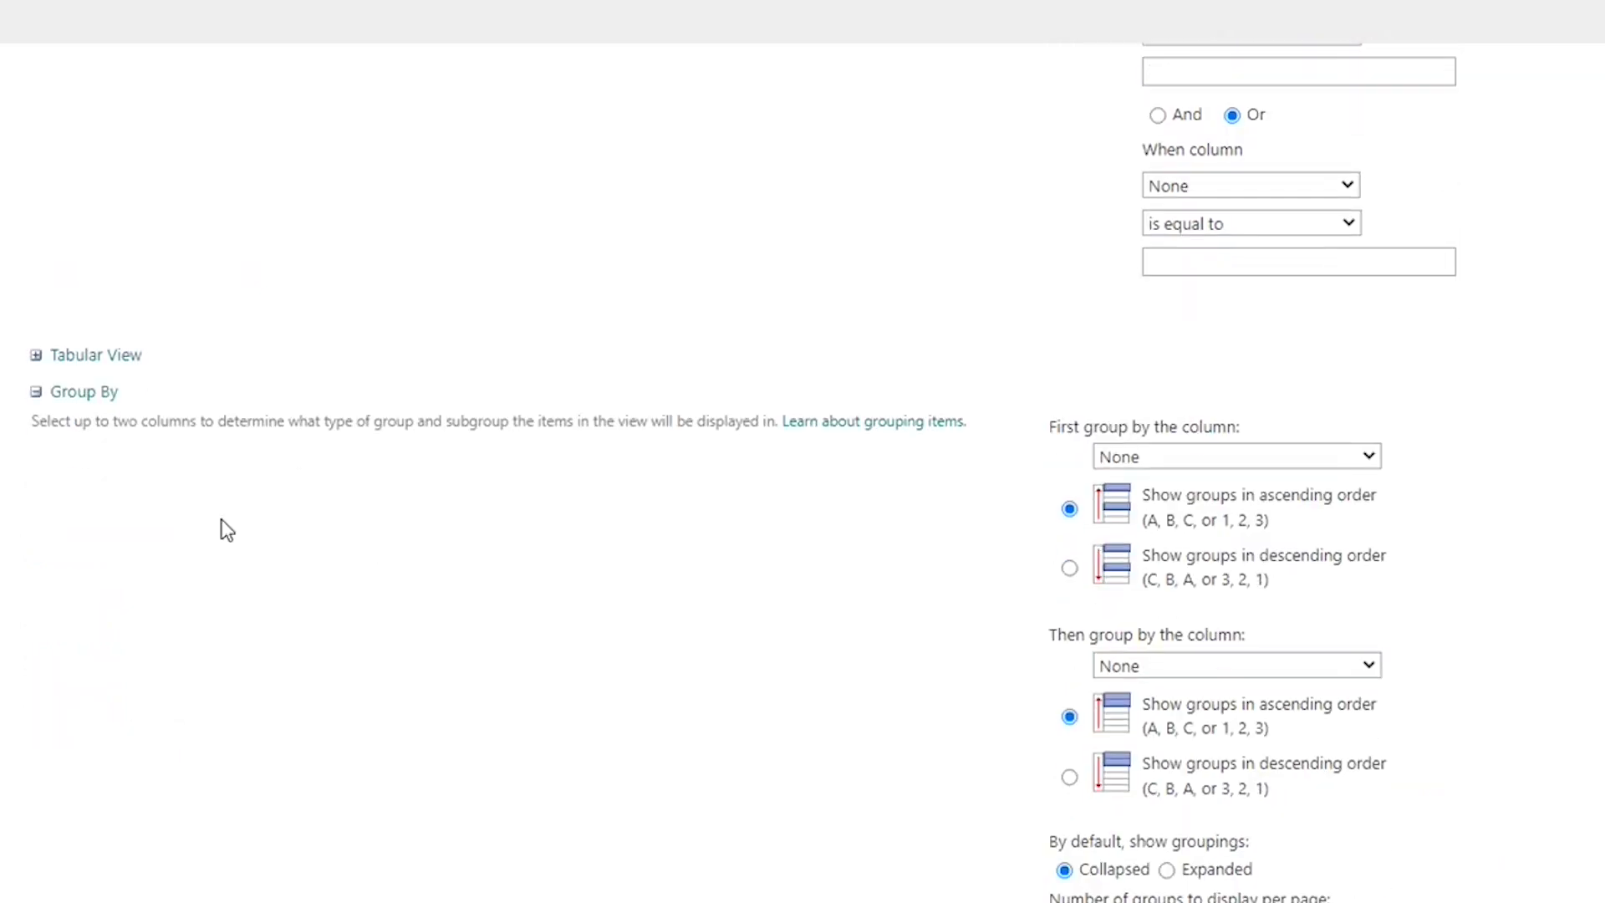
pyautogui.click(1371, 459)
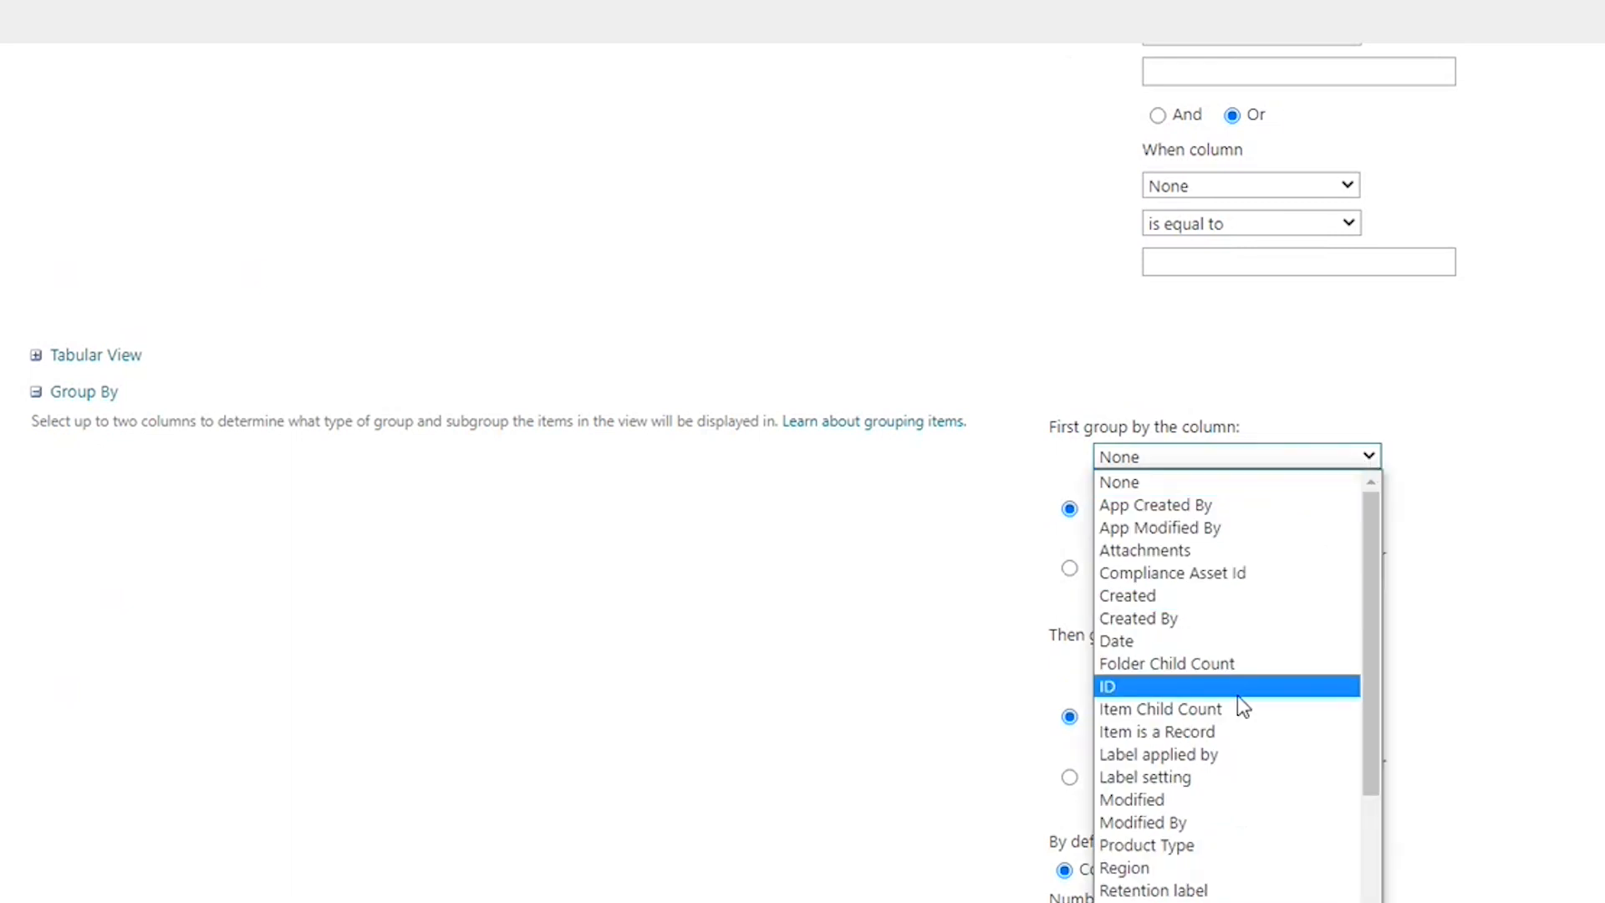
pyautogui.click(1189, 869)
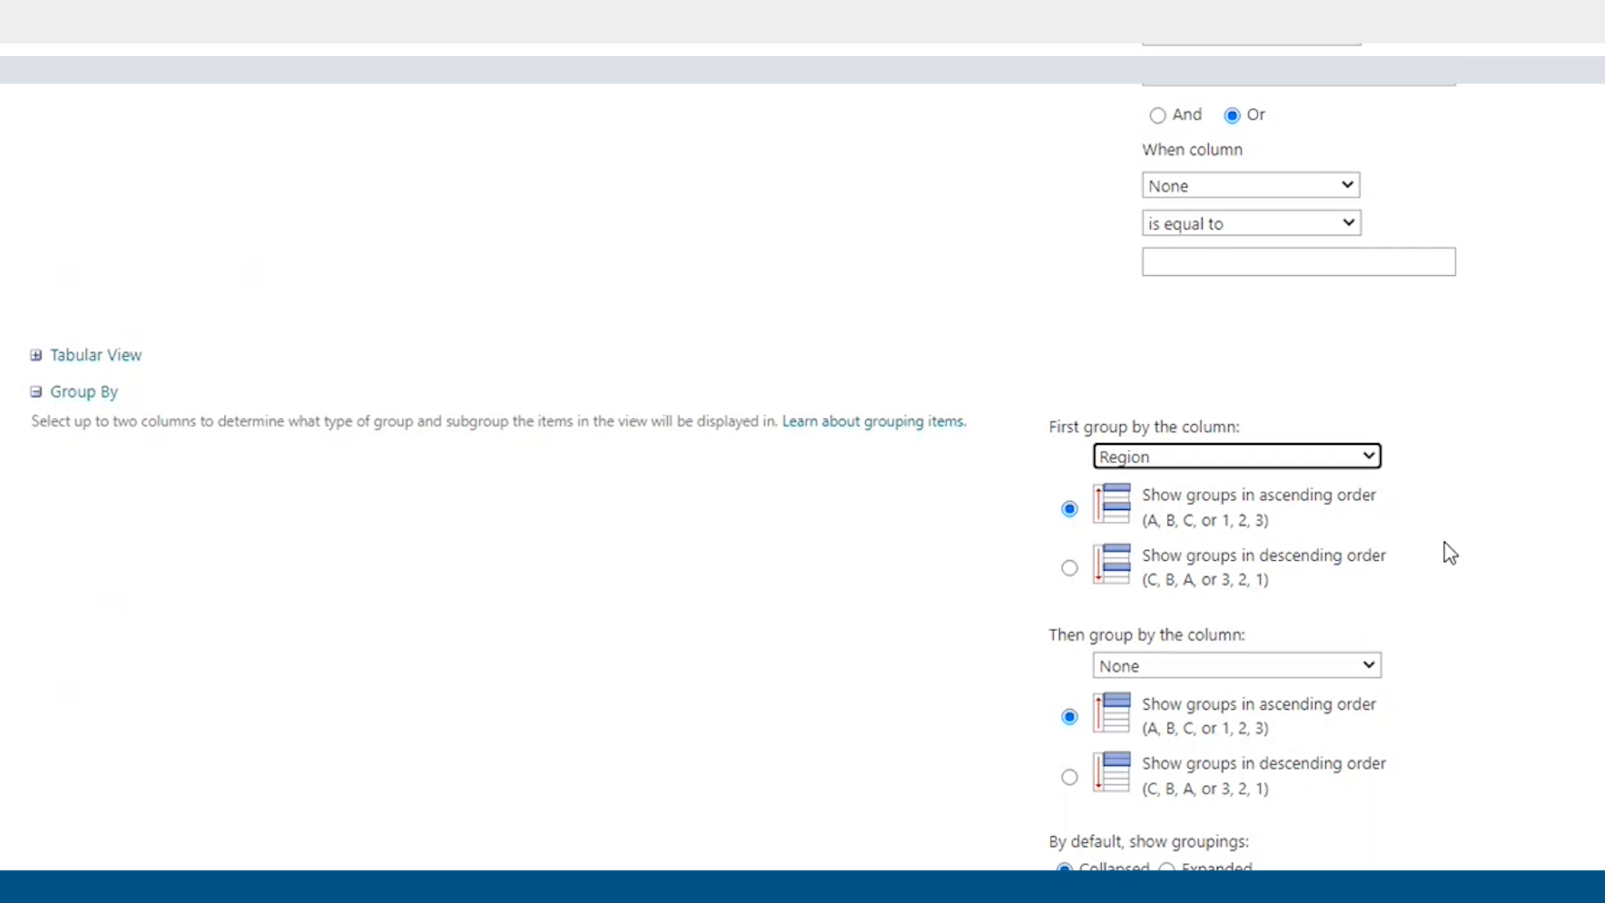
pyautogui.scroll(-5, 1125, 488)
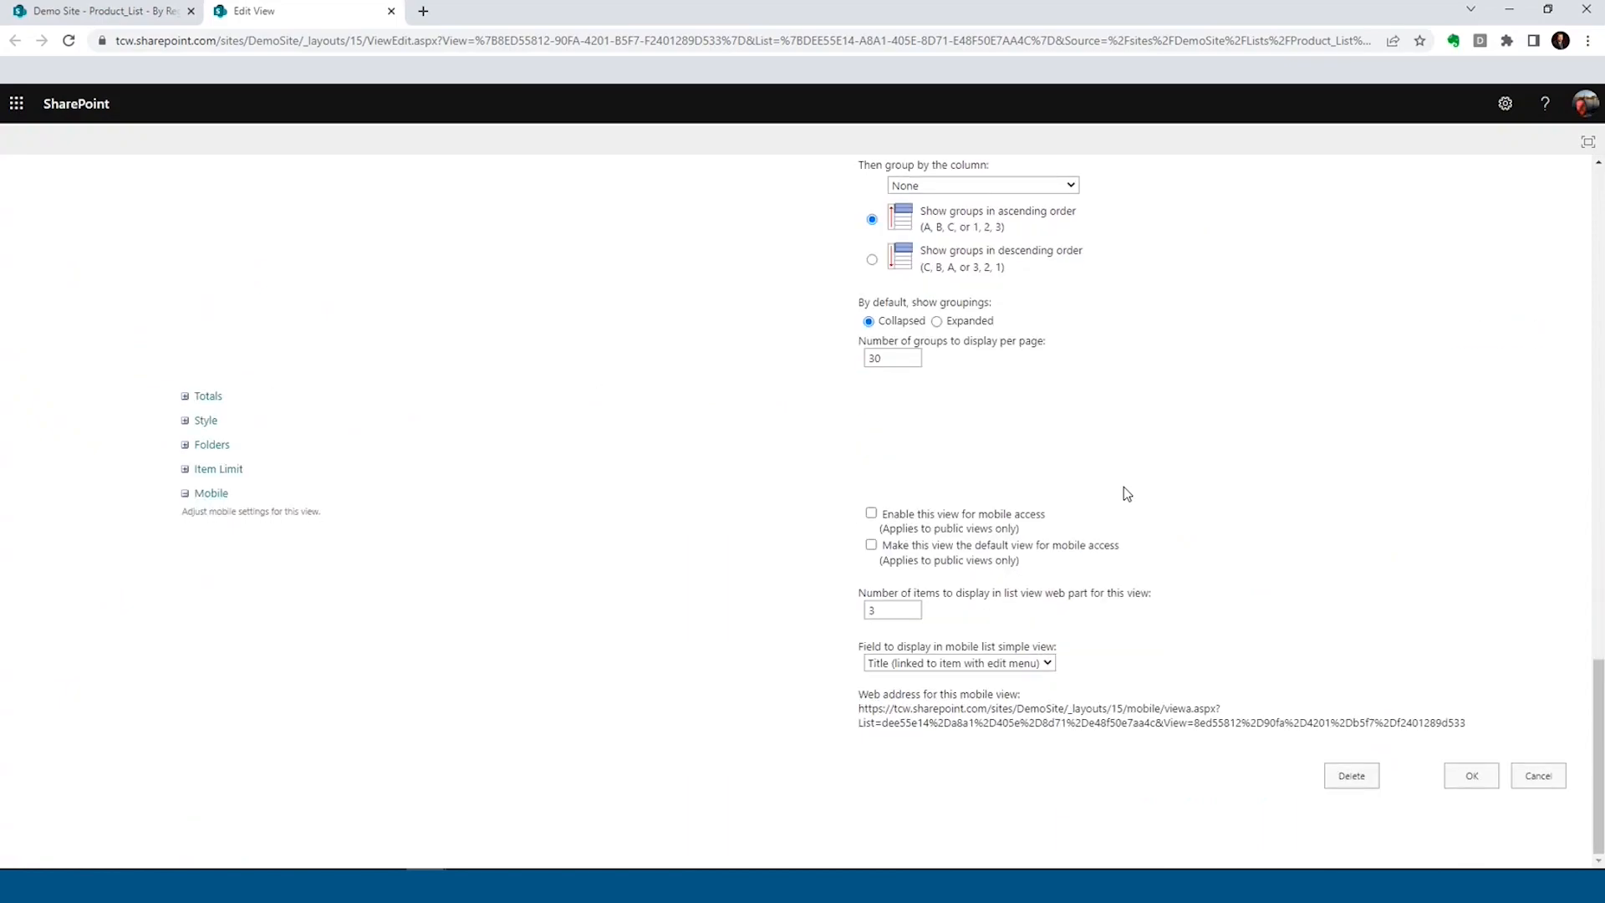
# Save the view and check the rows inside the Africa, China, UK and USA groups.
pyautogui.click(1470, 777)
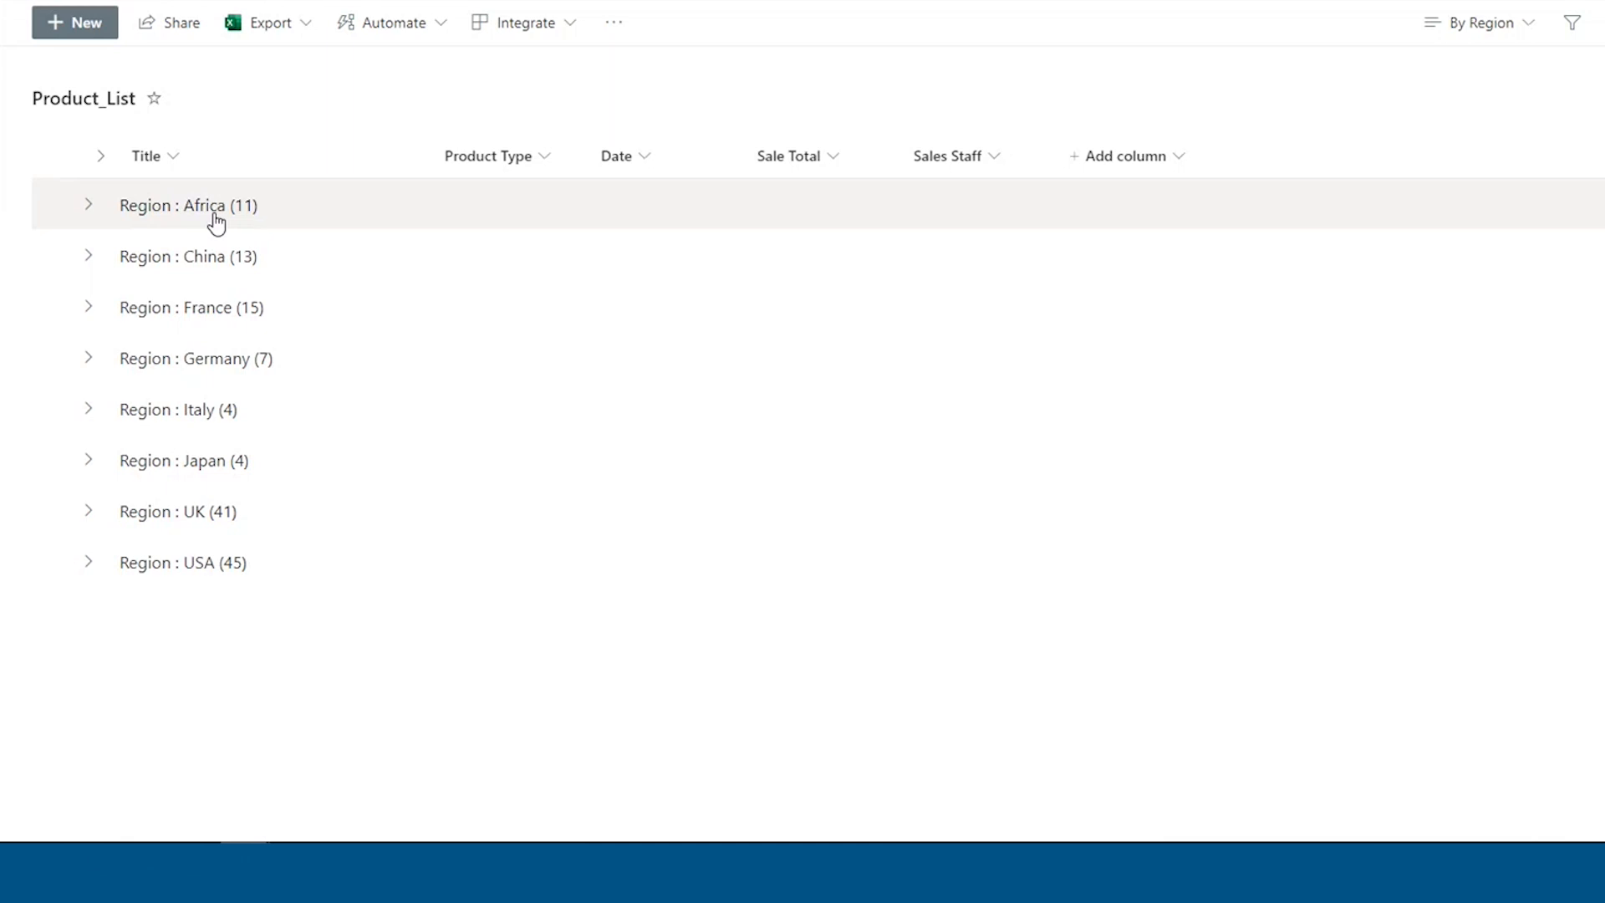
pyautogui.click(89, 206)
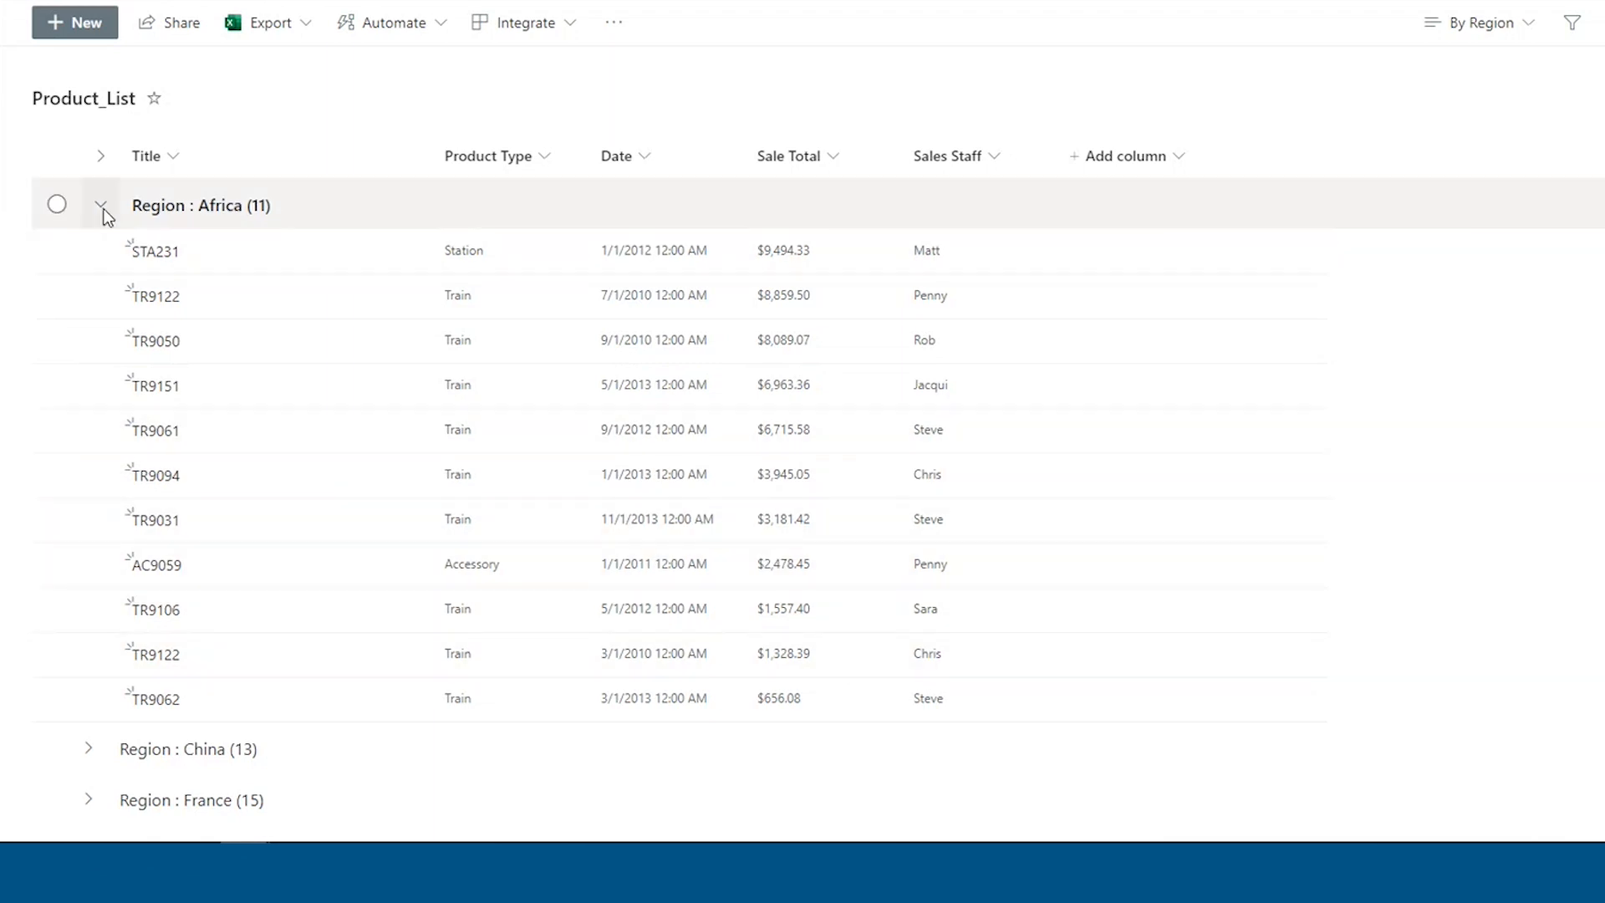
pyautogui.click(101, 208)
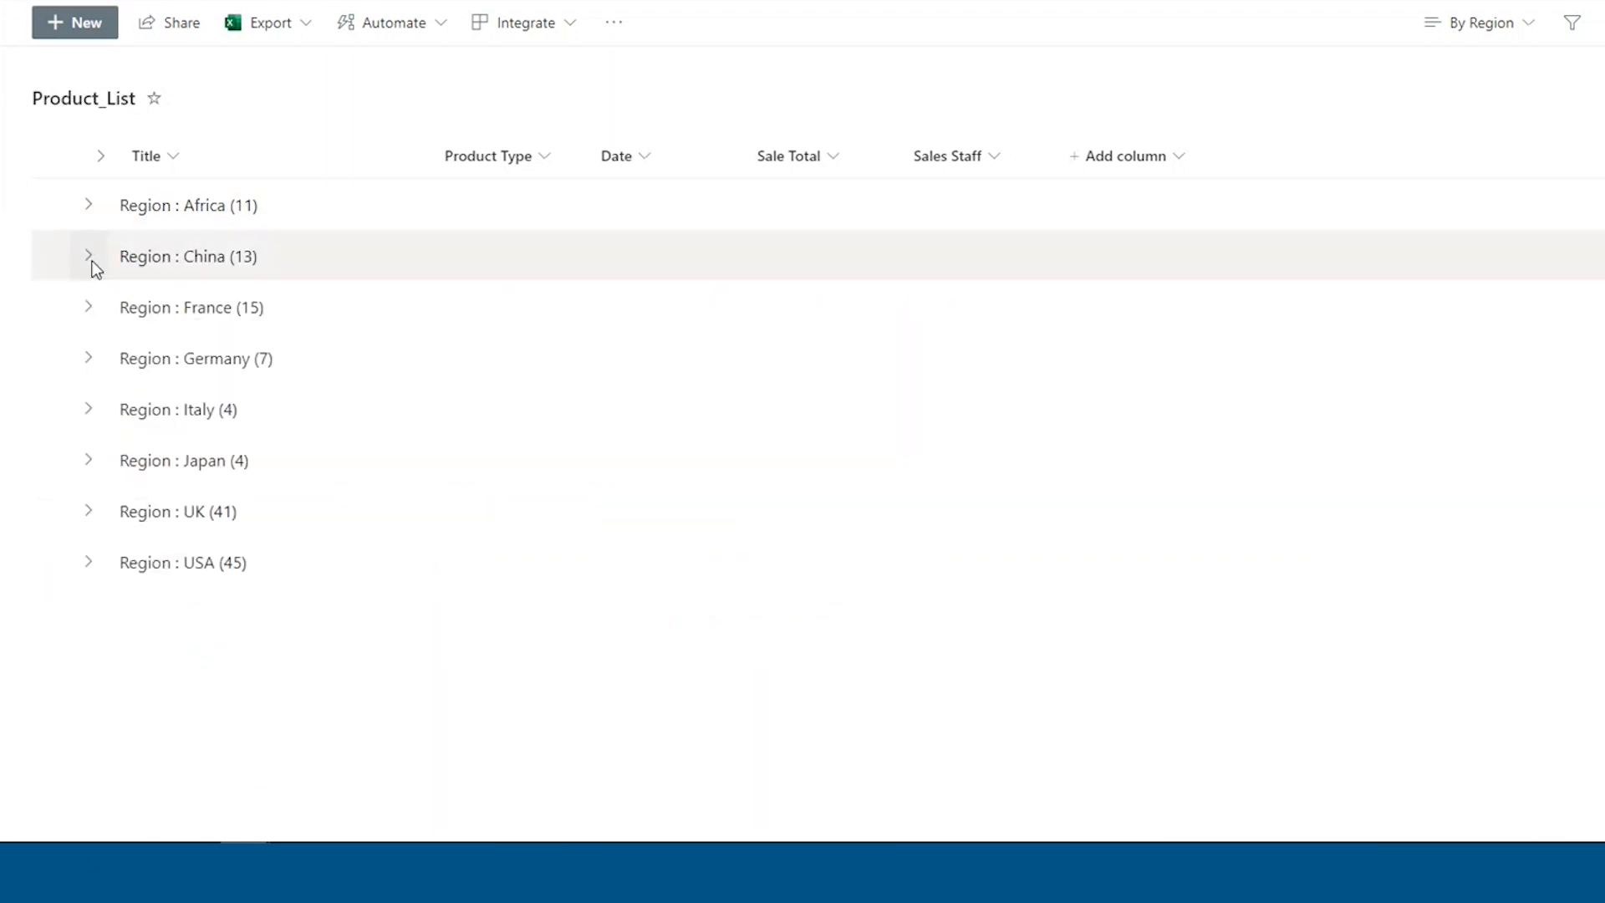
pyautogui.click(90, 257)
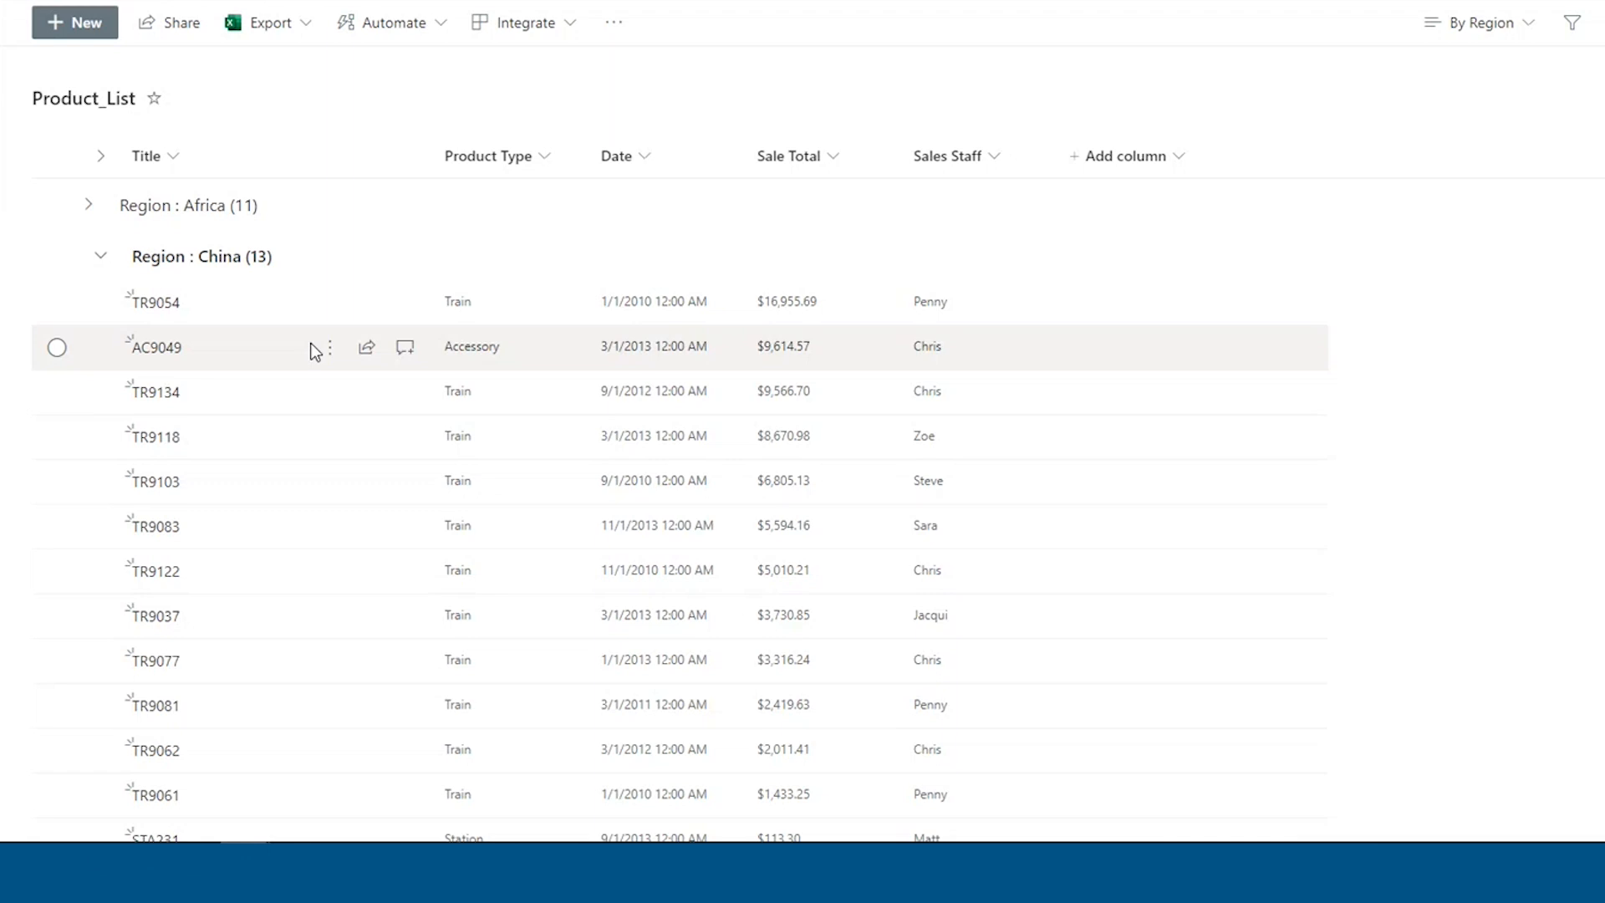
pyautogui.click(103, 255)
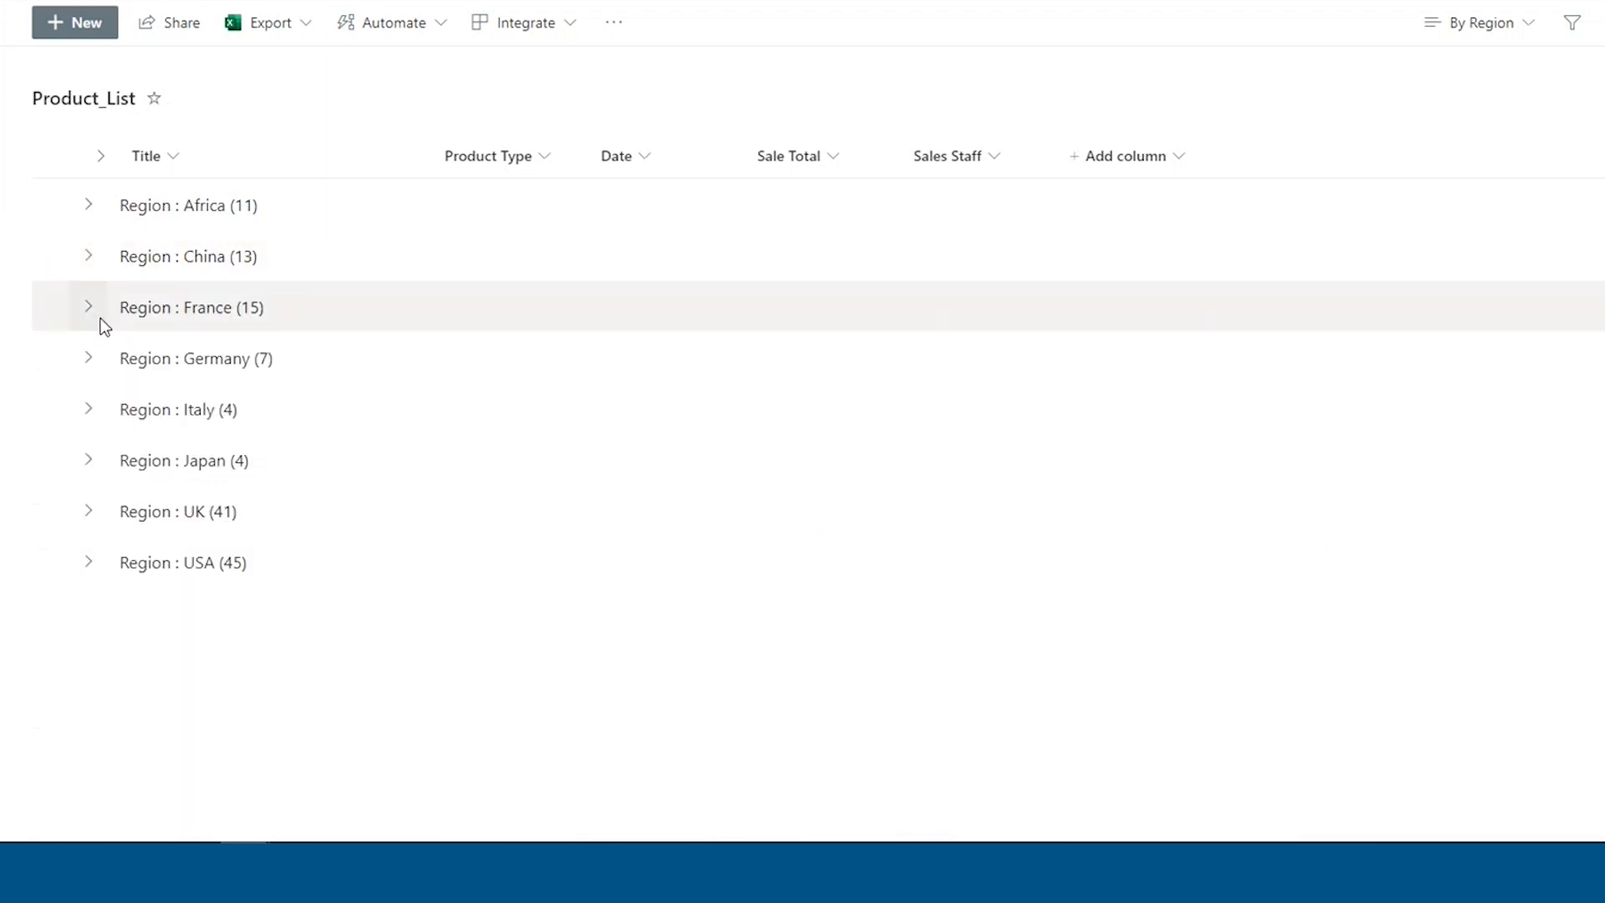
pyautogui.click(86, 511)
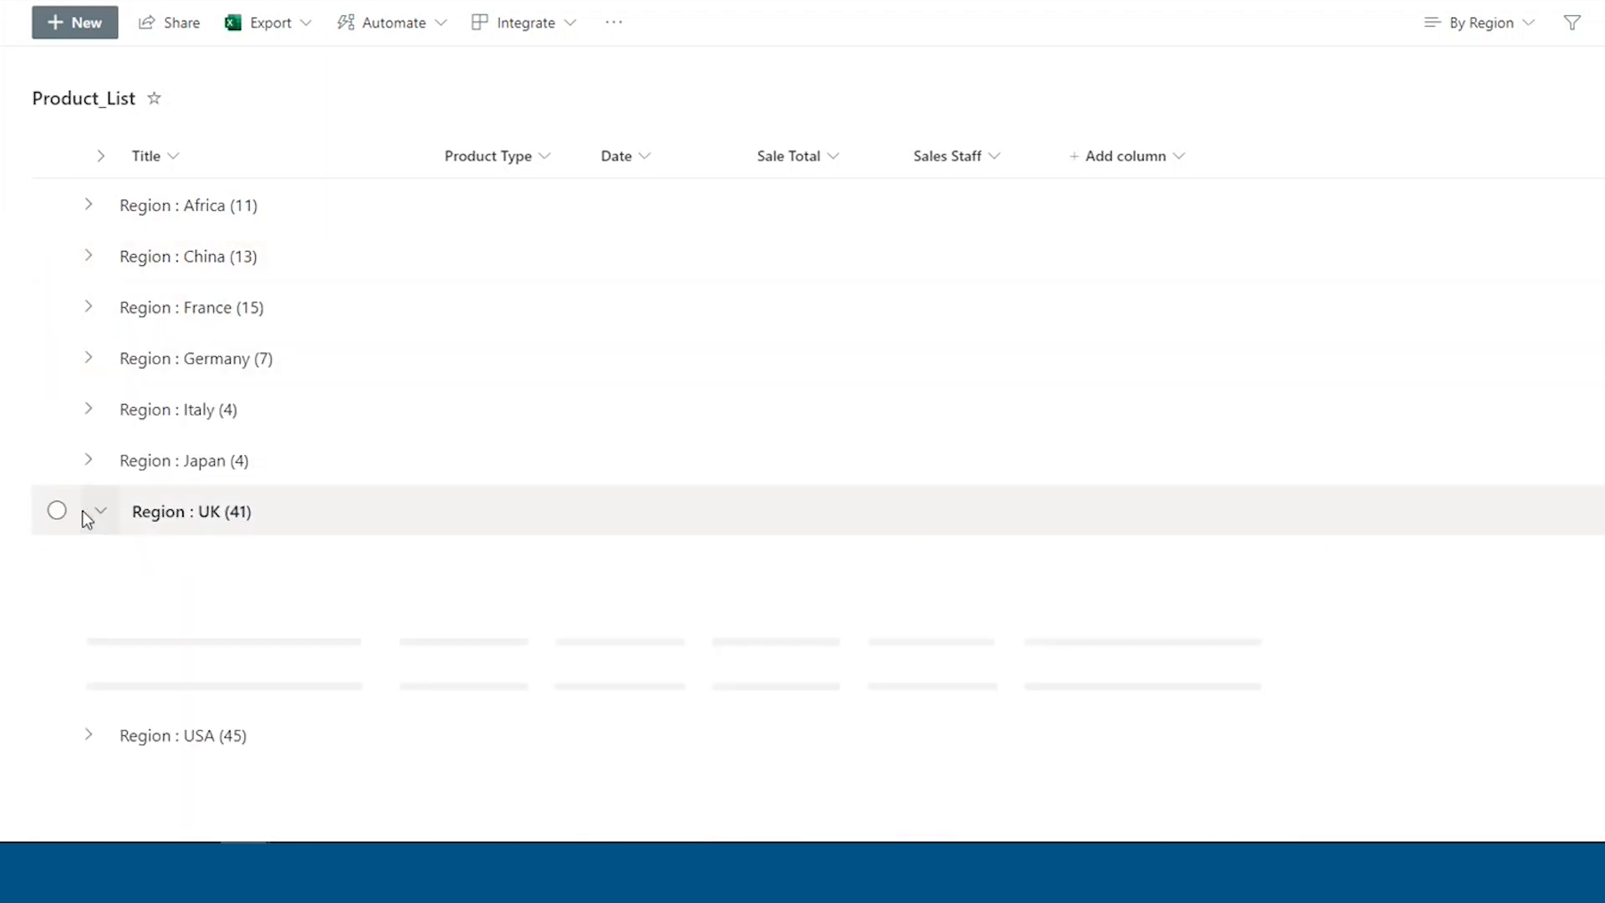
pyautogui.scroll(-2, 183, 565)
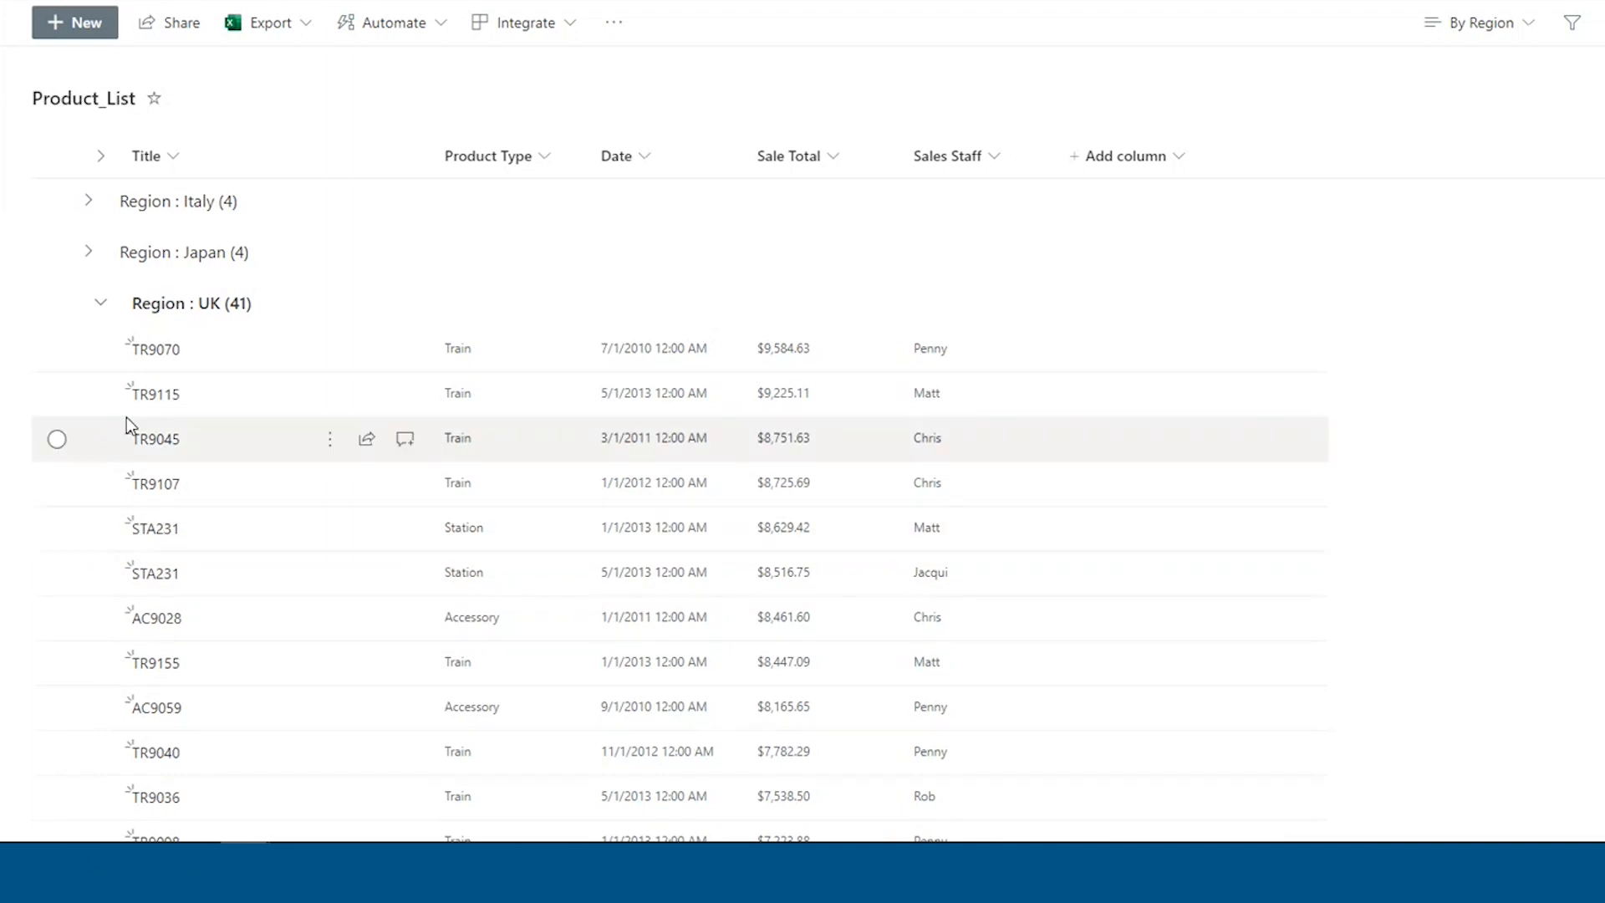
pyautogui.click(99, 304)
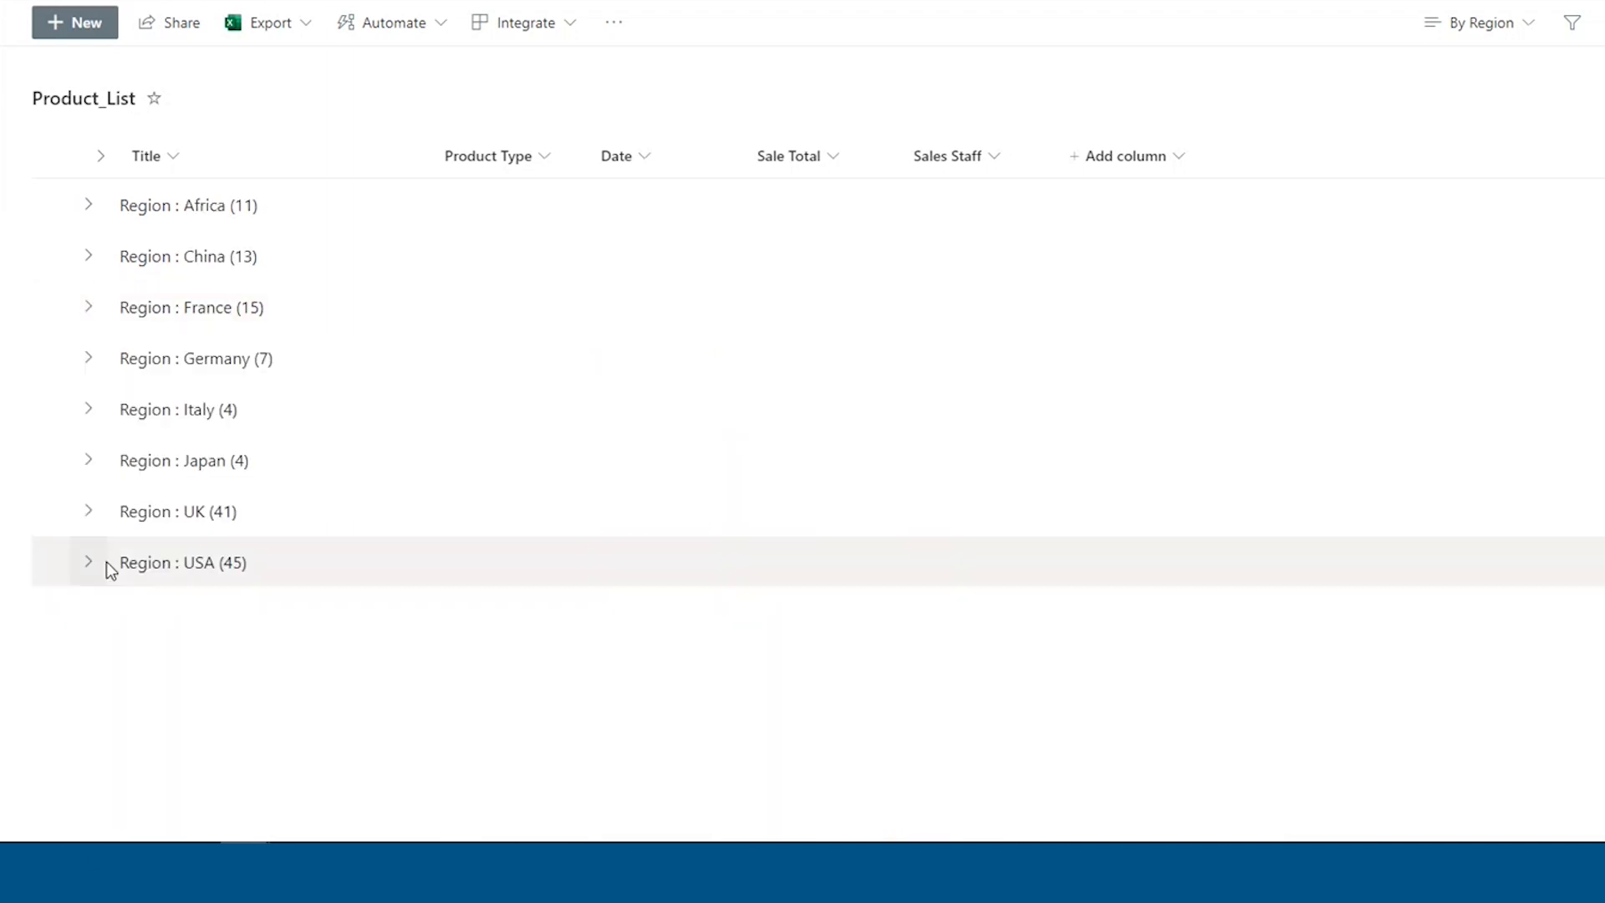
pyautogui.click(86, 562)
pyautogui.scroll(-4, 215, 537)
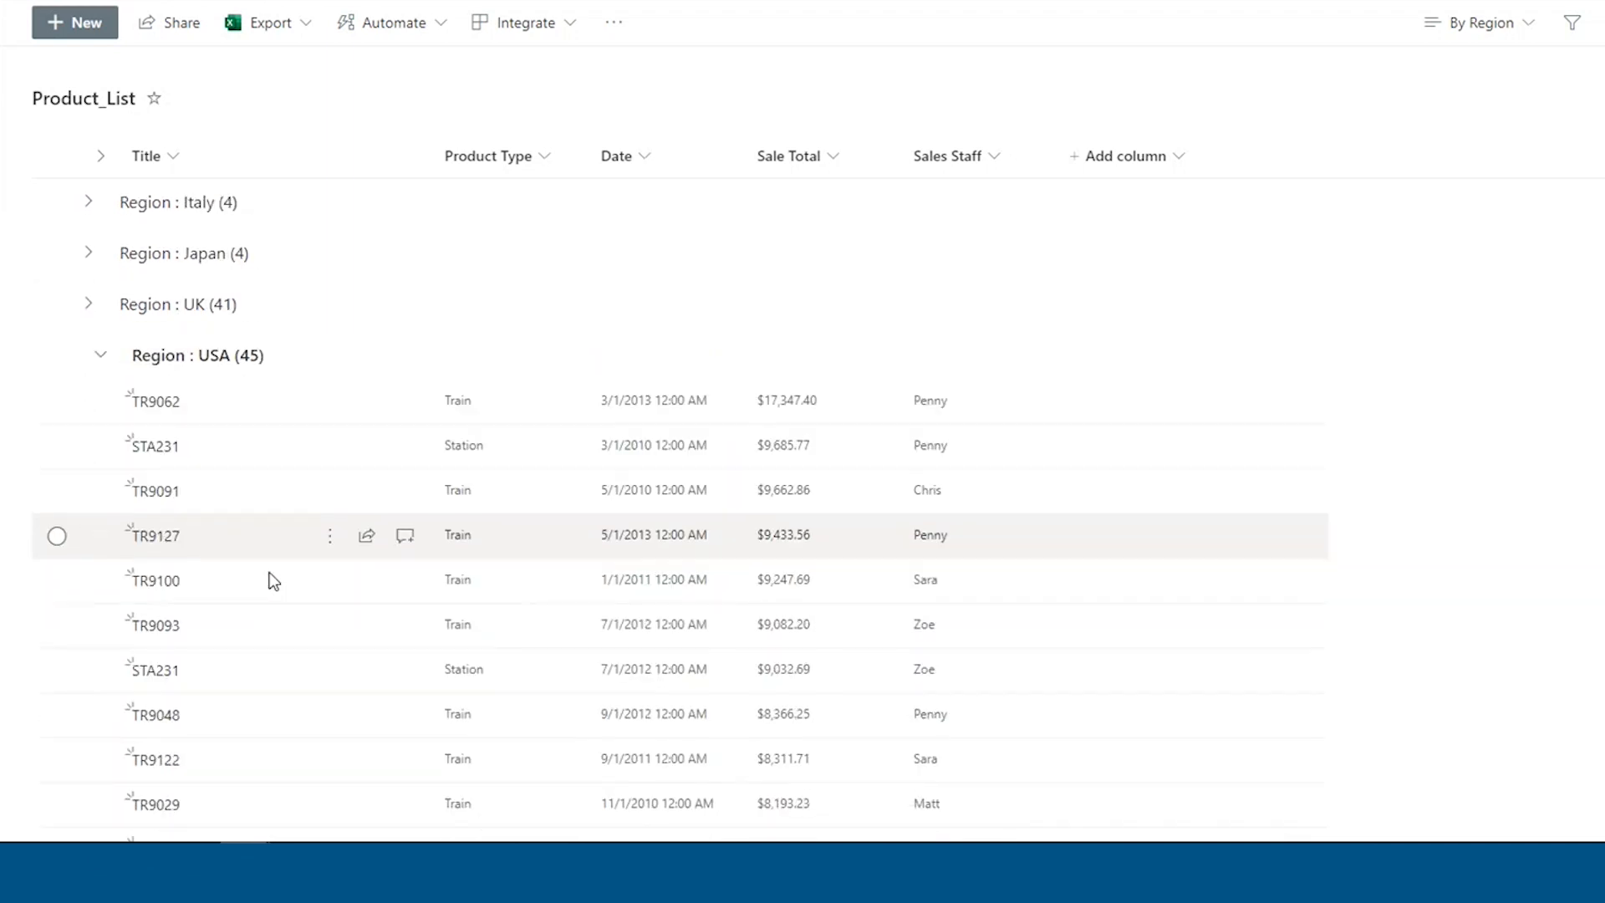
pyautogui.scroll(3, 270, 571)
pyautogui.scroll(2, 270, 568)
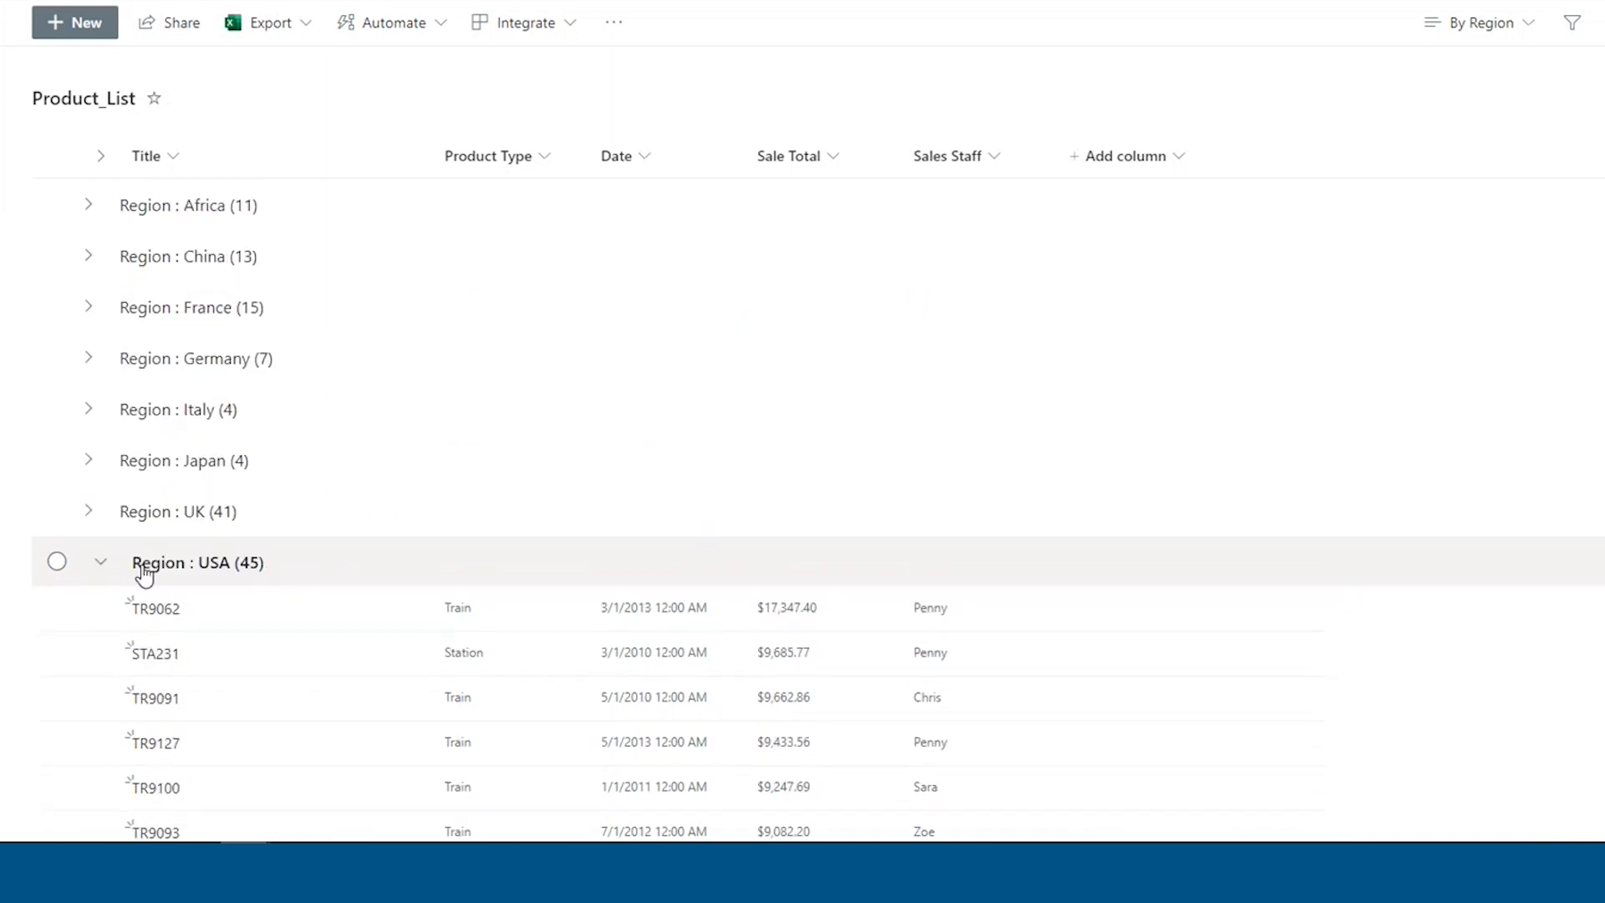
pyautogui.click(100, 563)
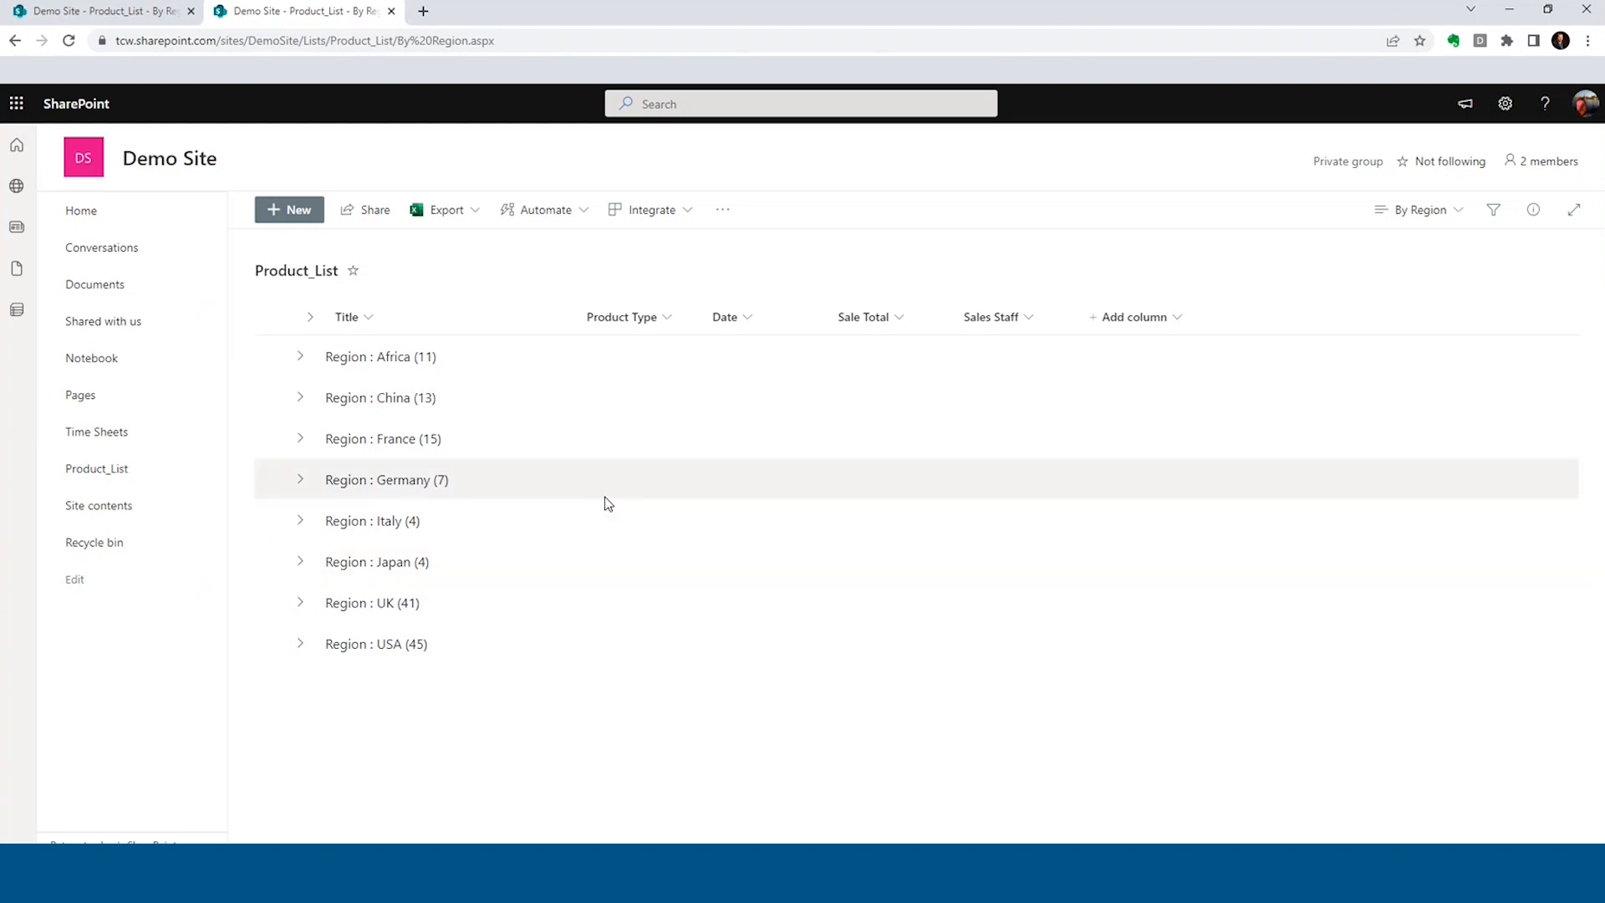
# Return to Edit current view for the By Region view.
pyautogui.click(1458, 209)
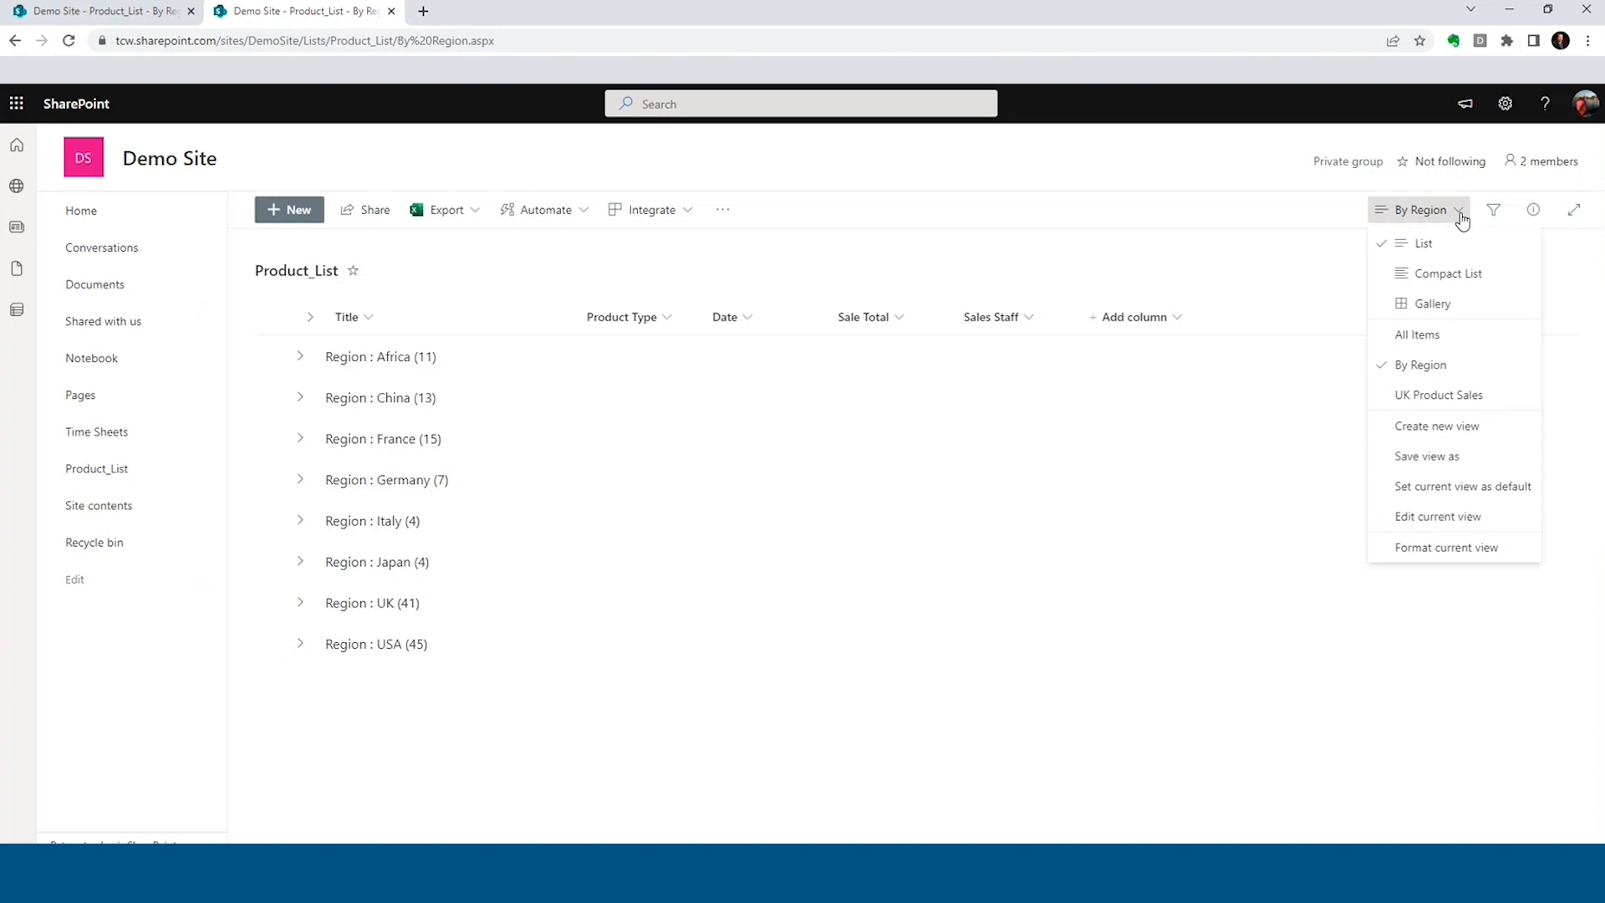
pyautogui.click(1422, 523)
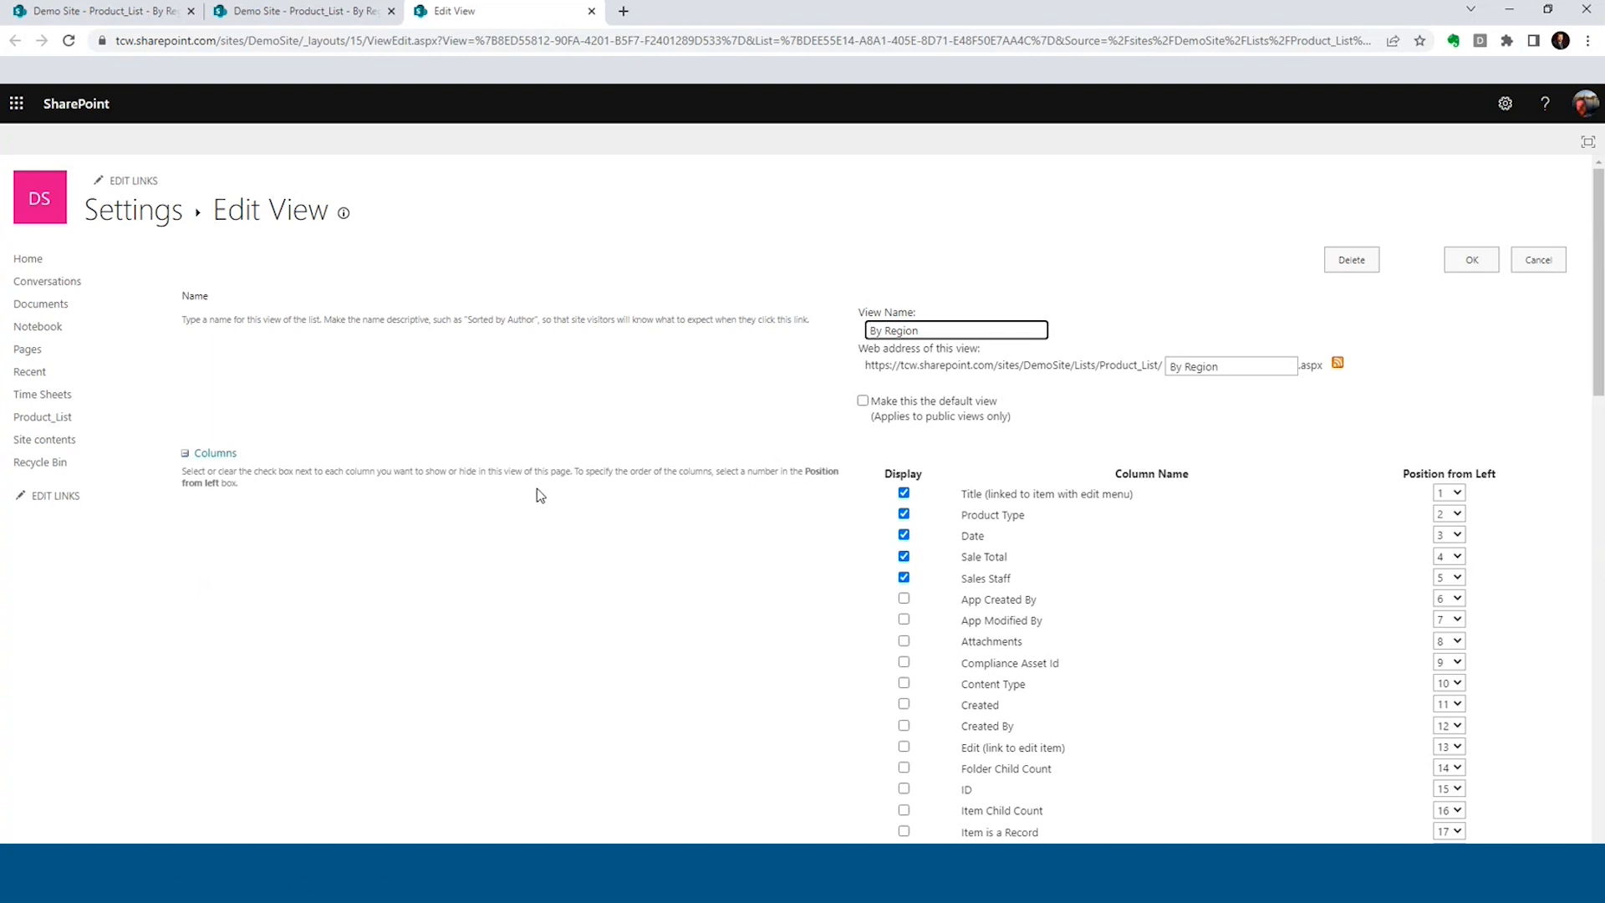
pyautogui.scroll(-2, 538, 487)
pyautogui.scroll(-2, 538, 488)
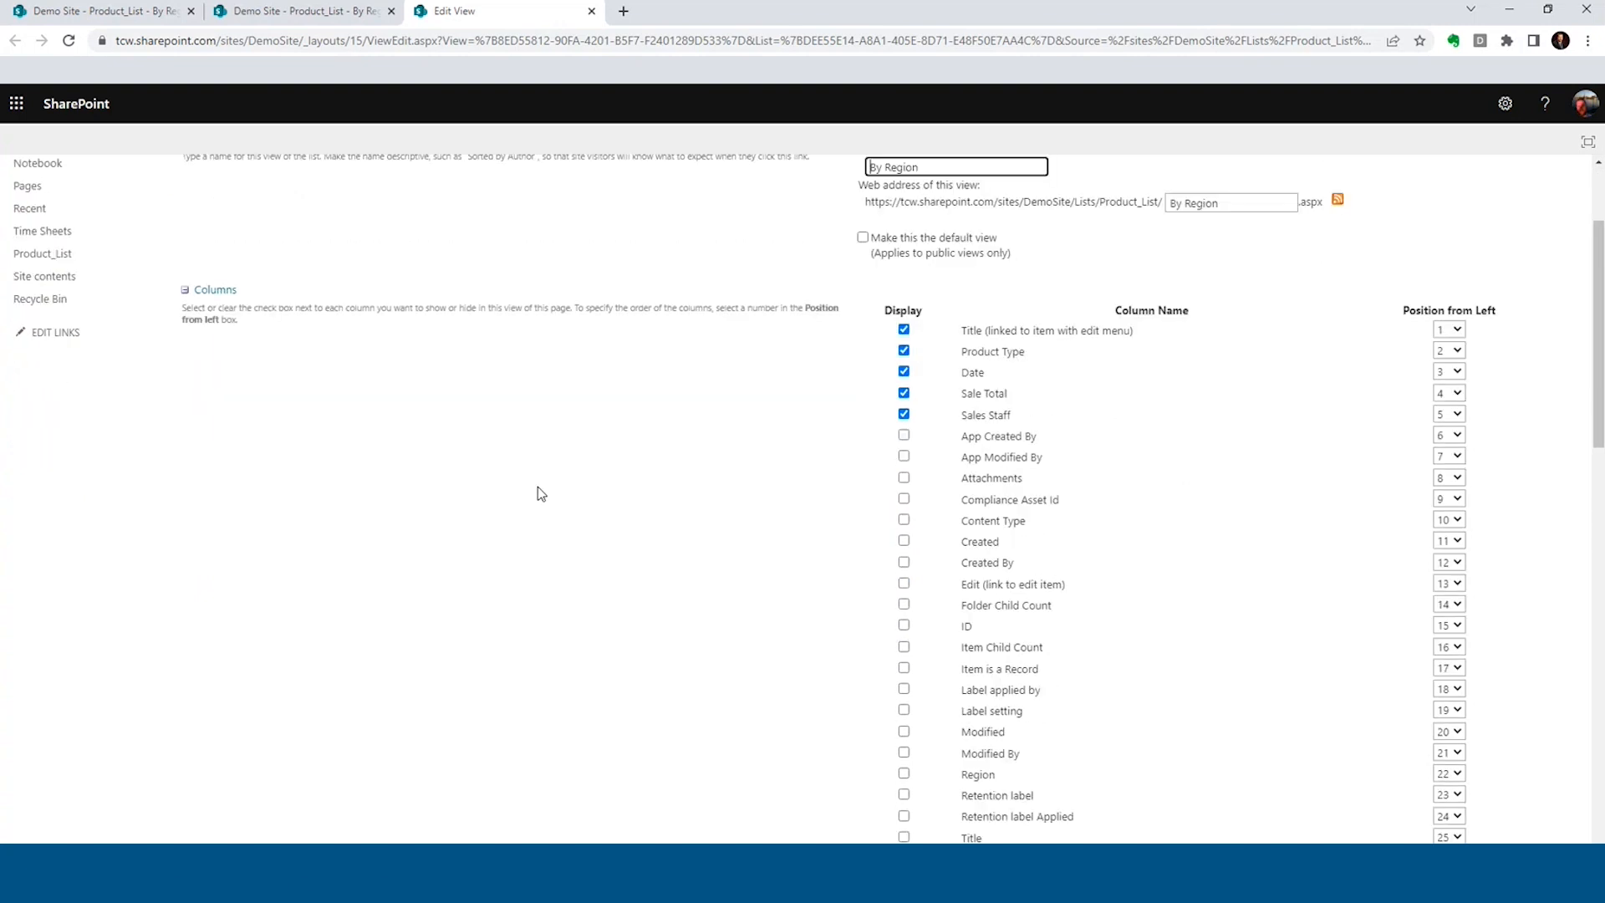
pyautogui.scroll(-4, 538, 488)
pyautogui.scroll(-3, 538, 487)
pyautogui.scroll(-3, 538, 487)
pyautogui.scroll(-3, 538, 487)
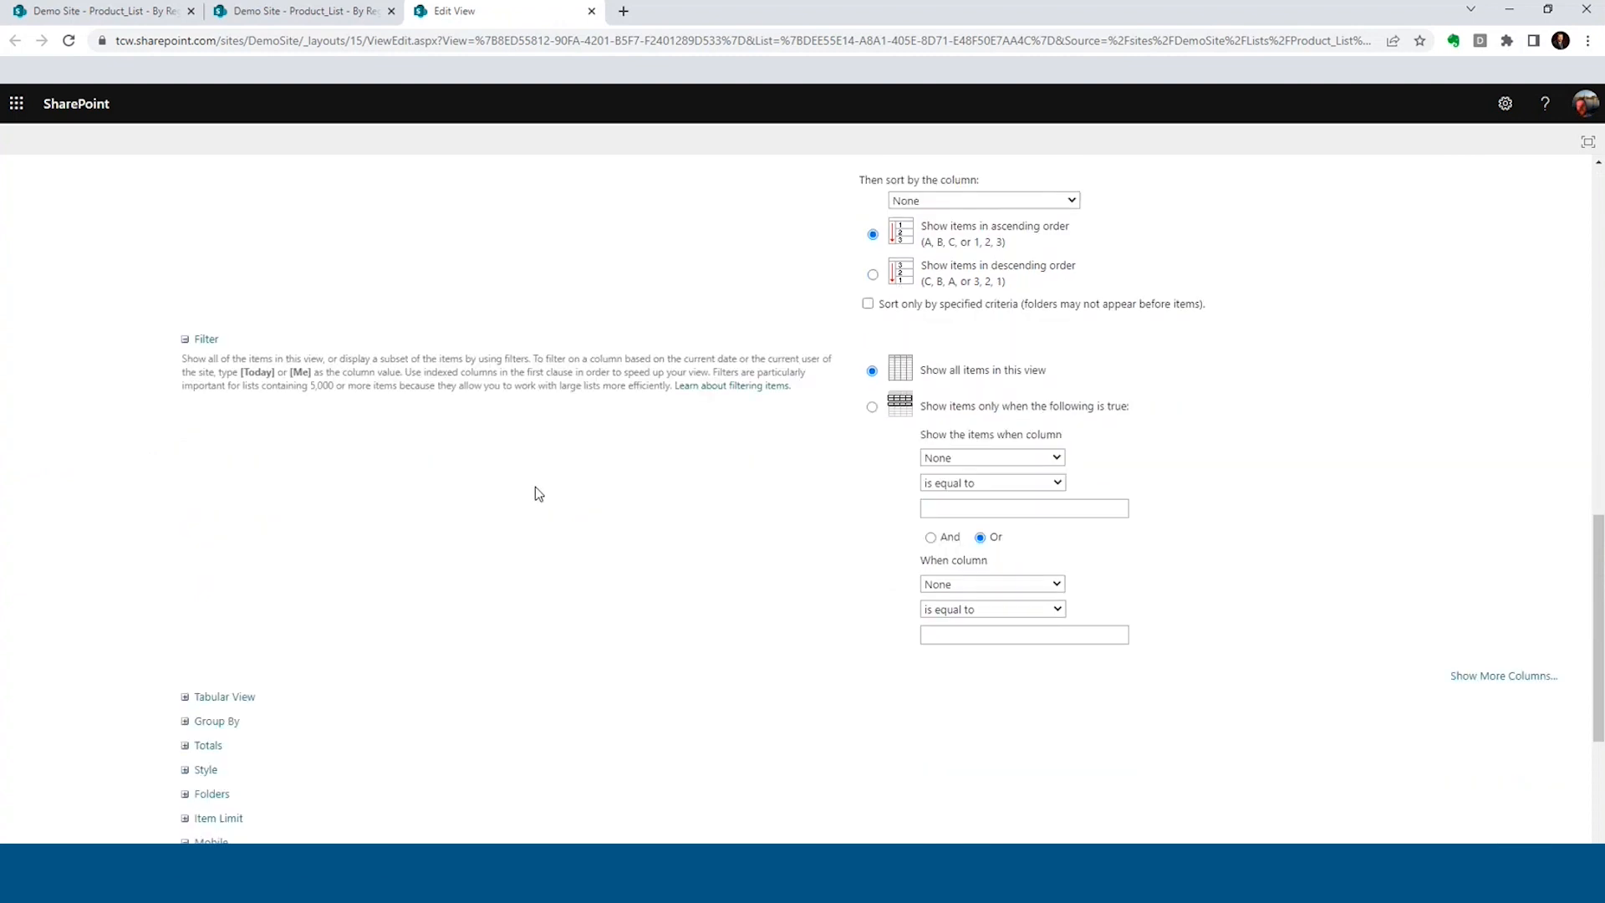
pyautogui.scroll(-2, 535, 487)
# Set the second grouping column to Sales Staff beneath Region.
pyautogui.click(188, 553)
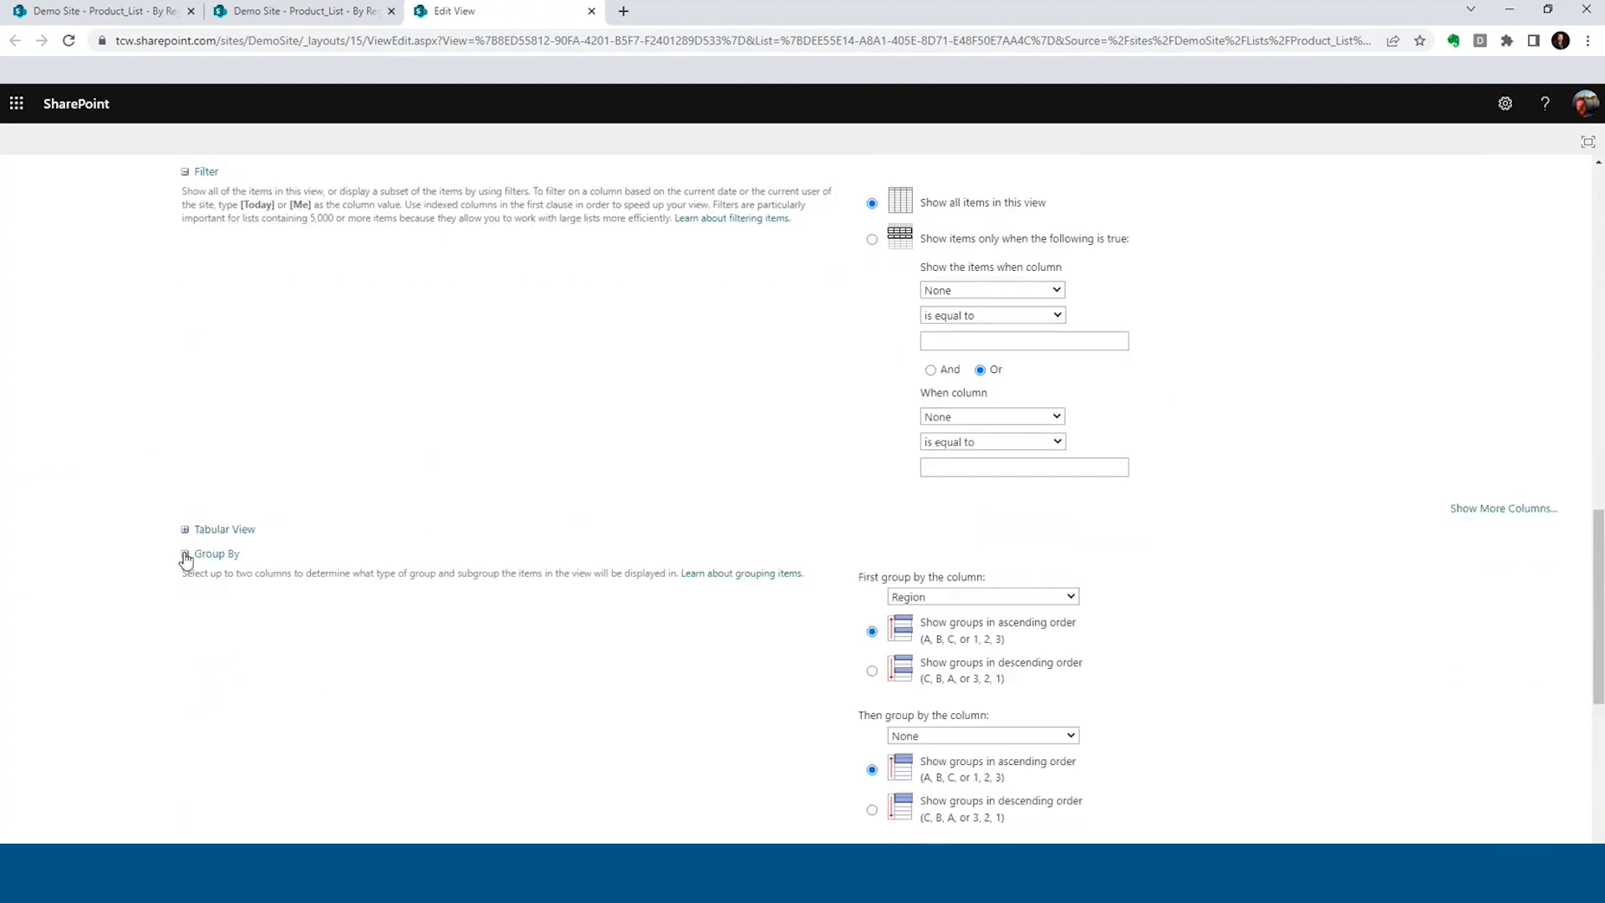
pyautogui.scroll(-1, 333, 566)
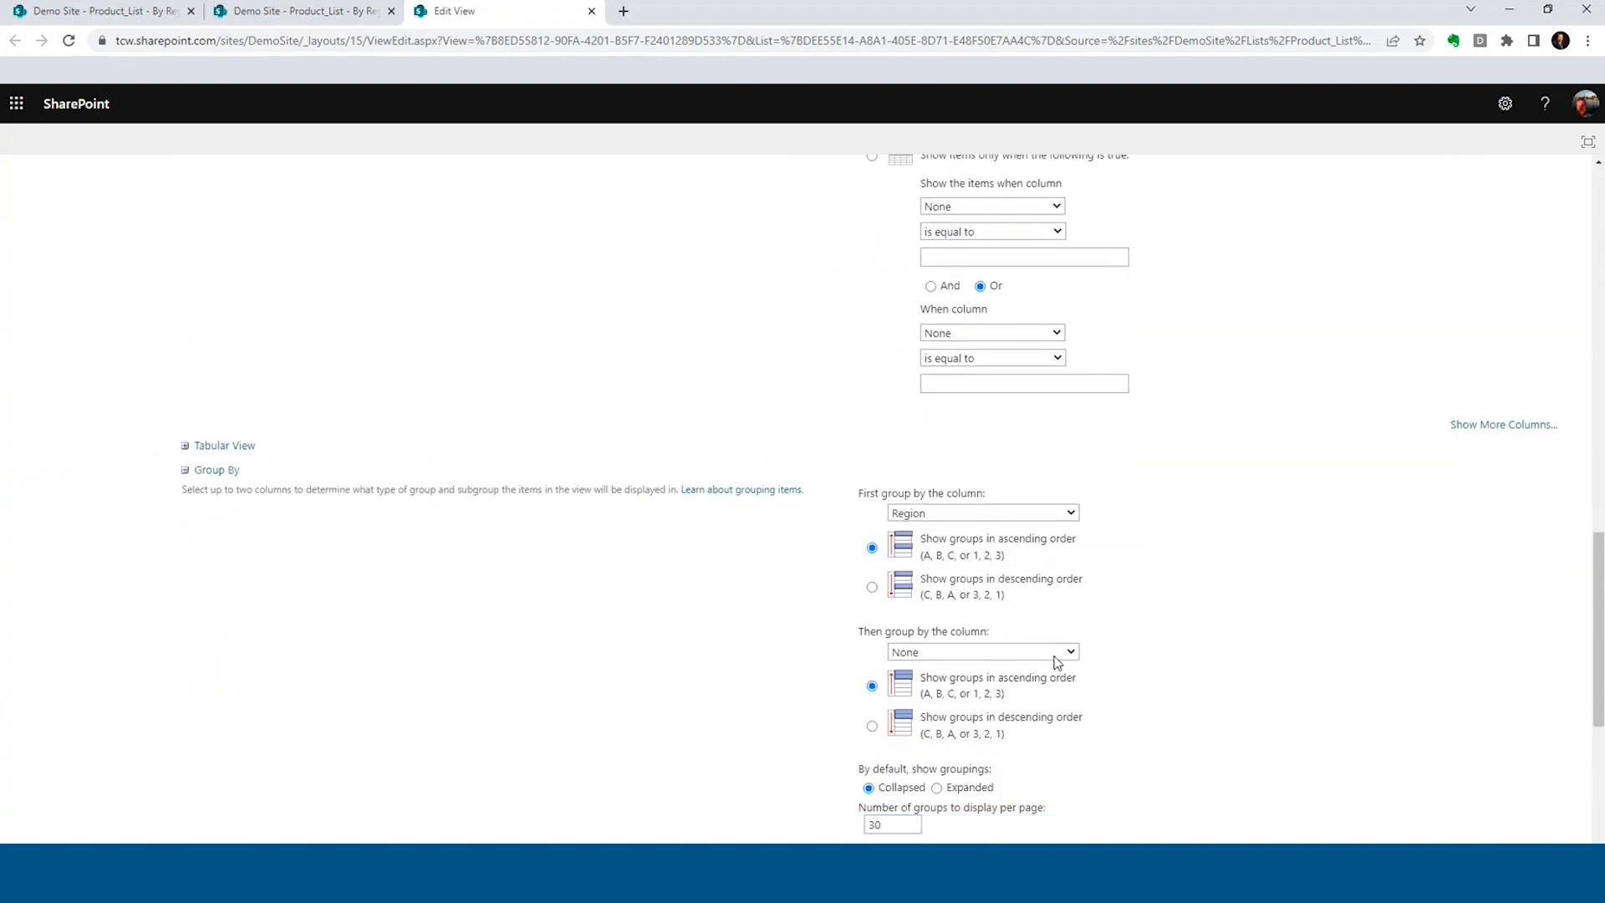
pyautogui.click(966, 654)
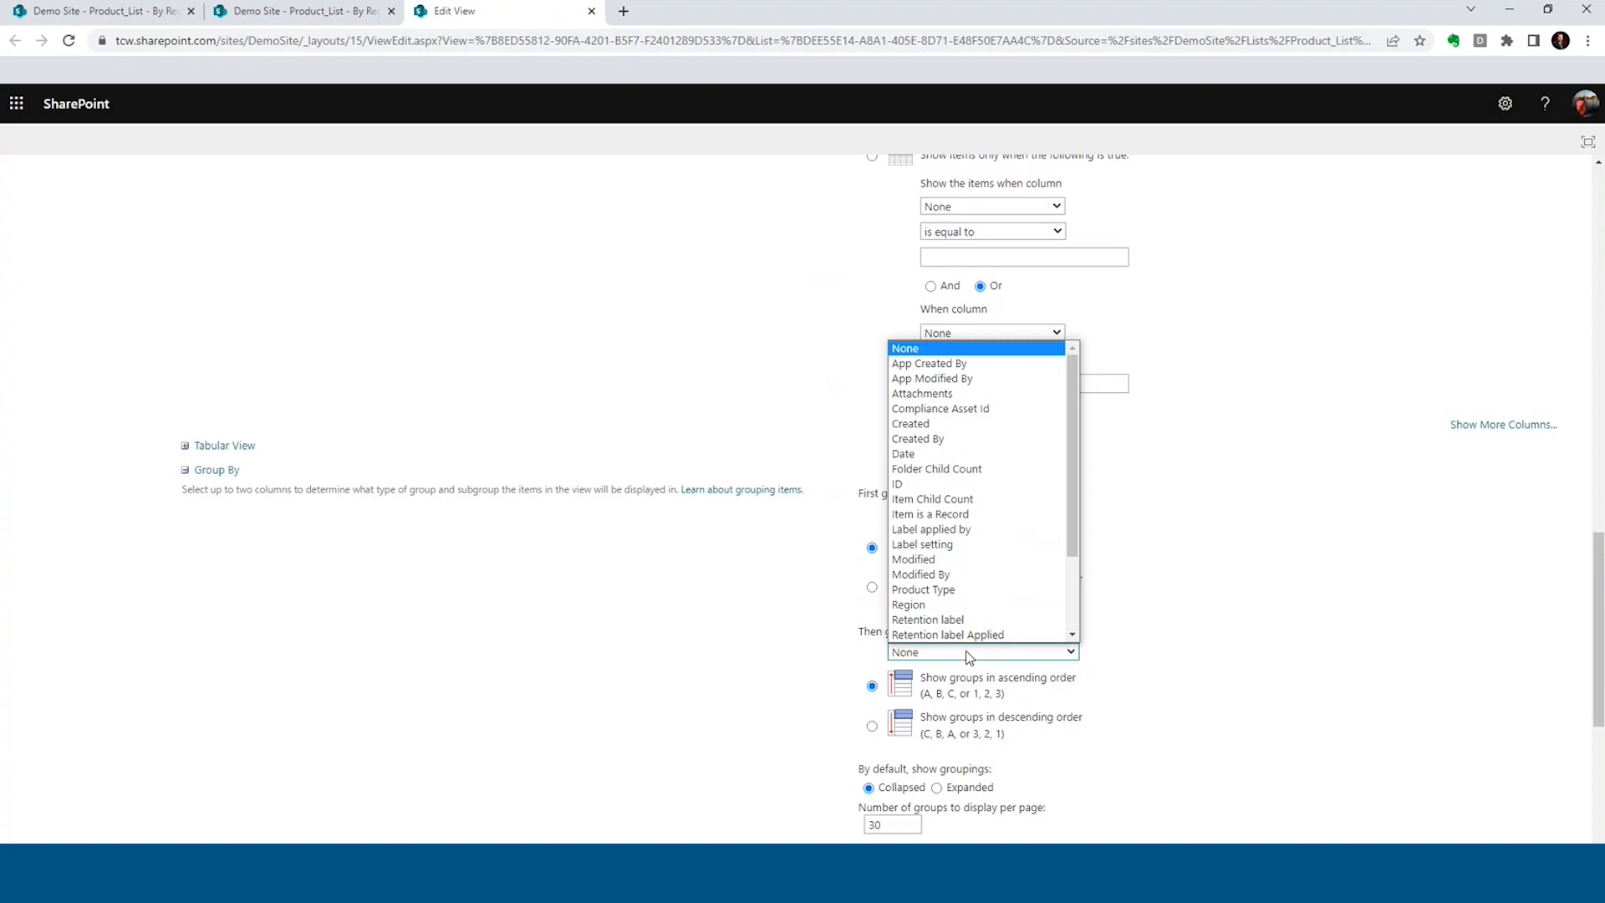
pyautogui.scroll(-2, 966, 578)
pyautogui.scroll(-1, 966, 577)
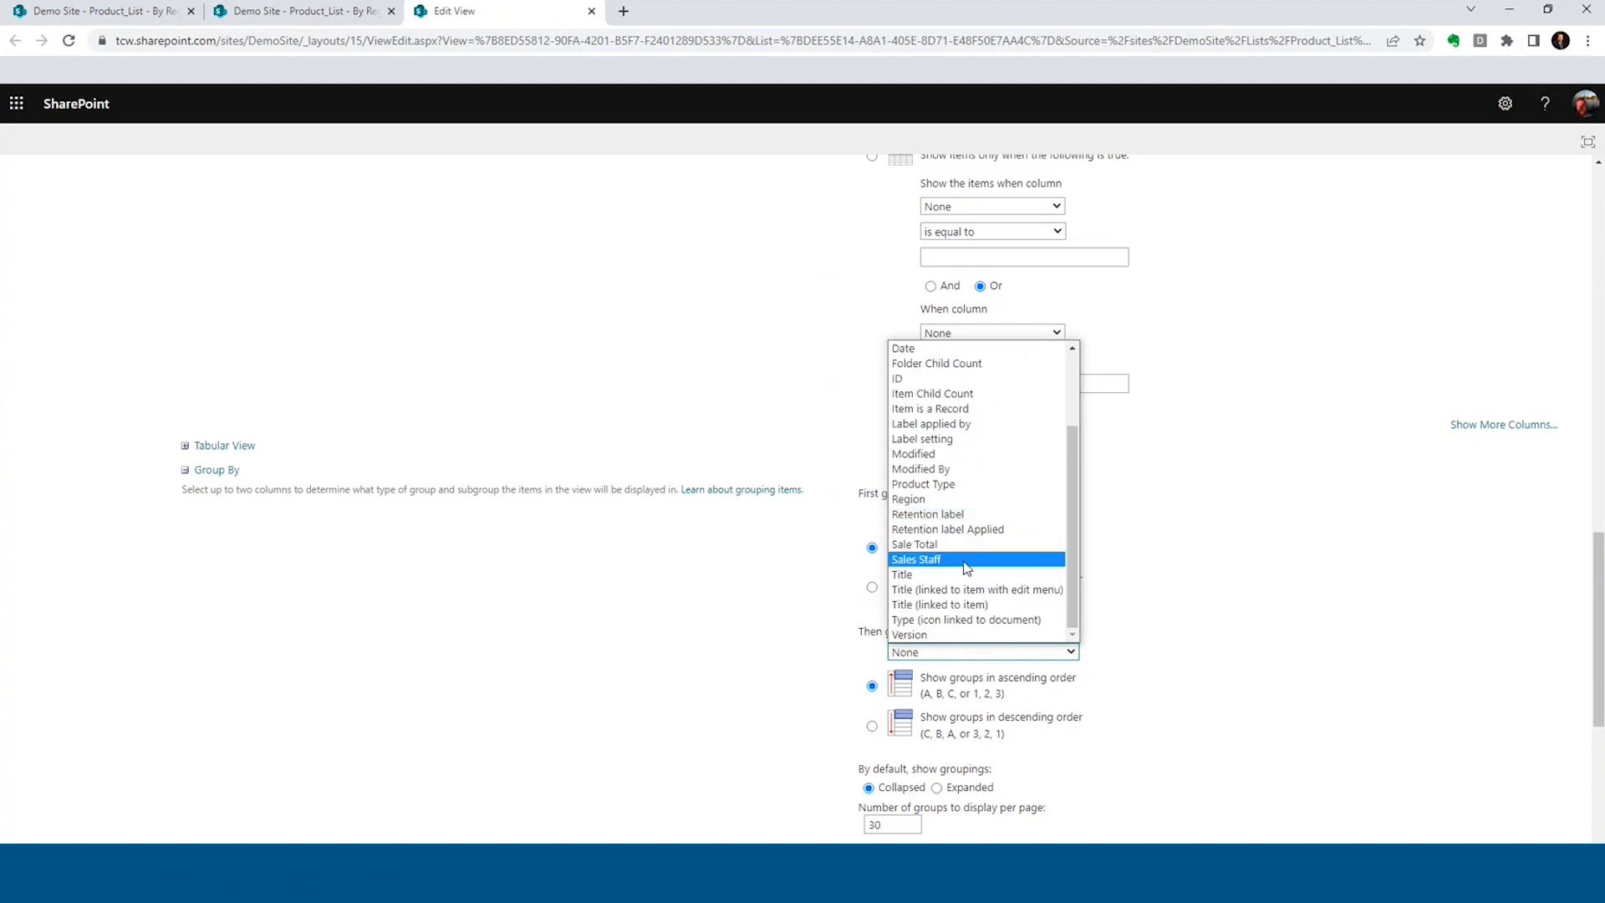
pyautogui.click(966, 562)
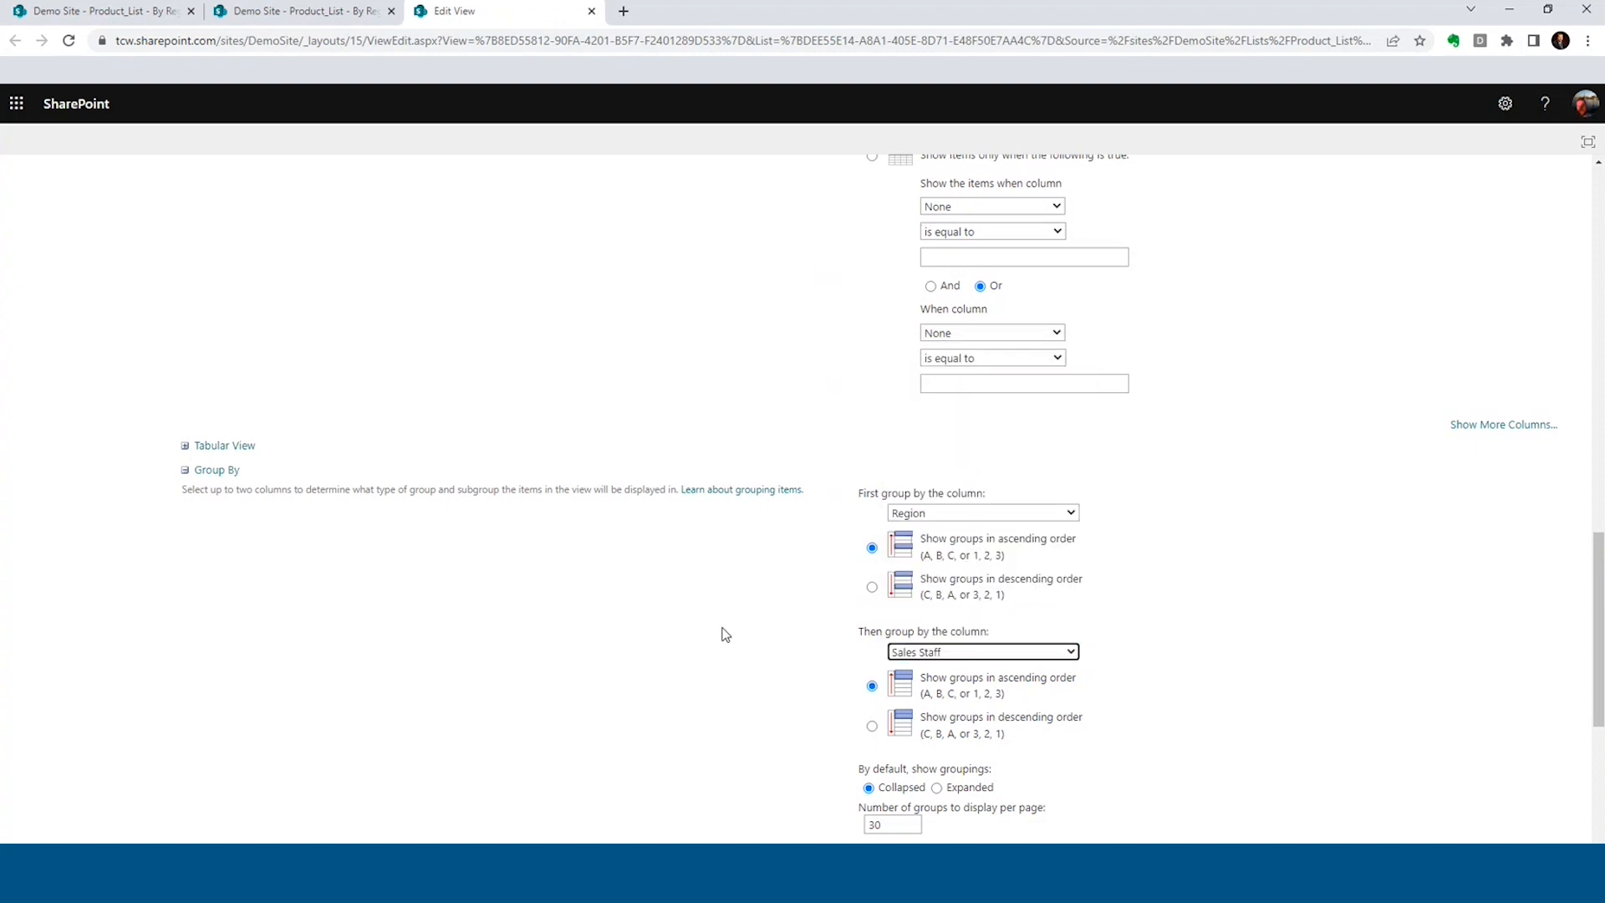
pyautogui.scroll(-2, 725, 632)
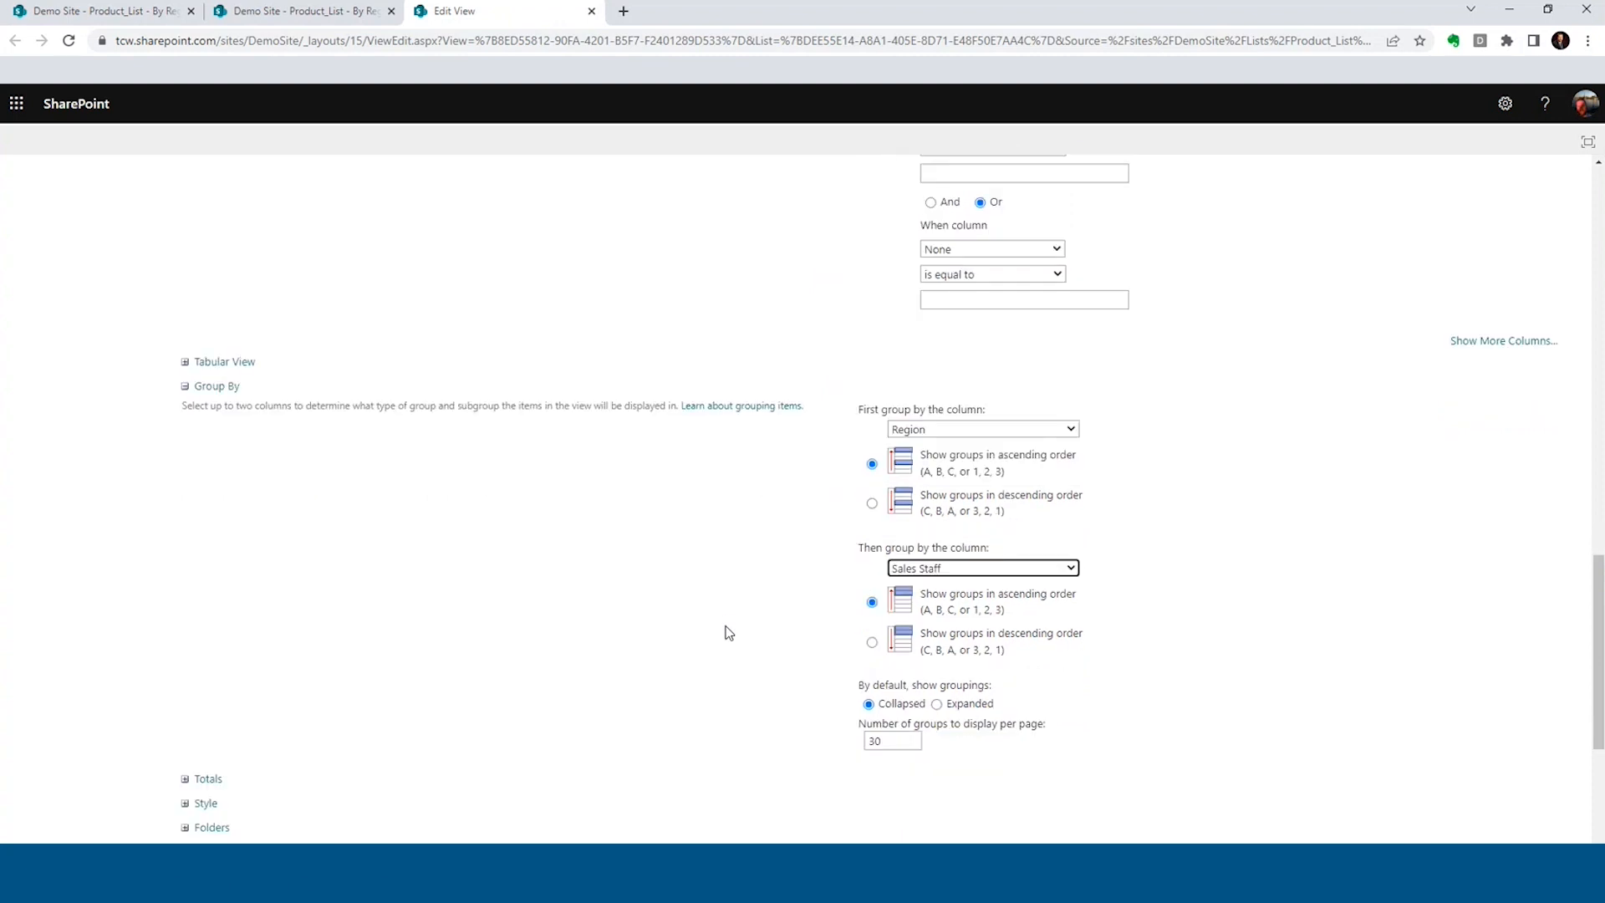
pyautogui.scroll(-1, 725, 633)
pyautogui.scroll(-2, 1195, 631)
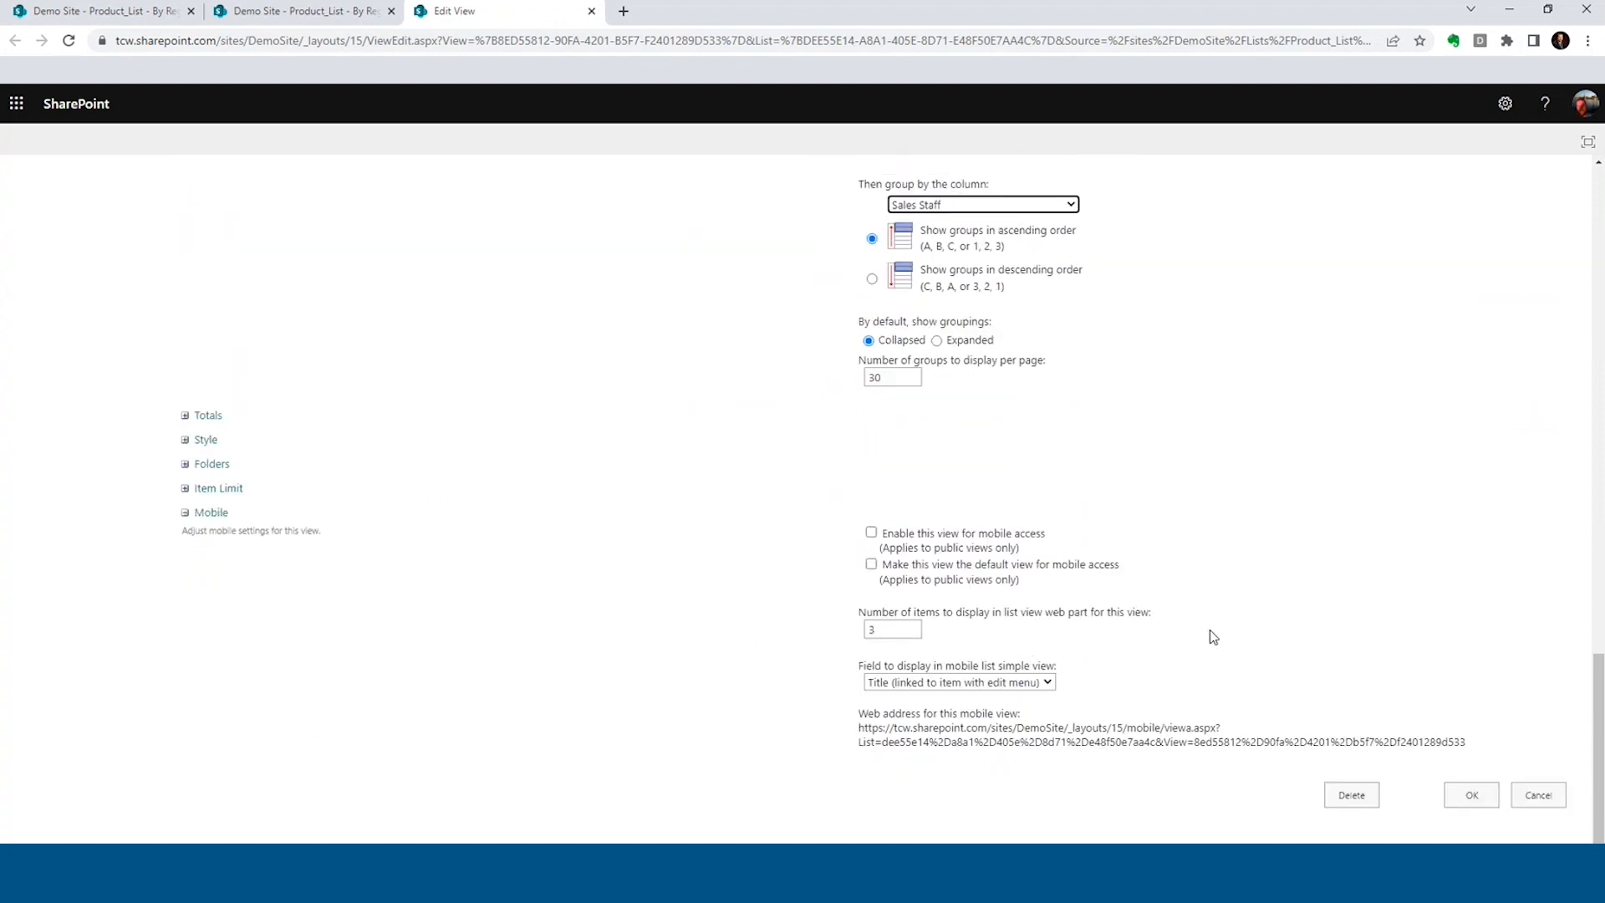
pyautogui.scroll(-1, 1218, 637)
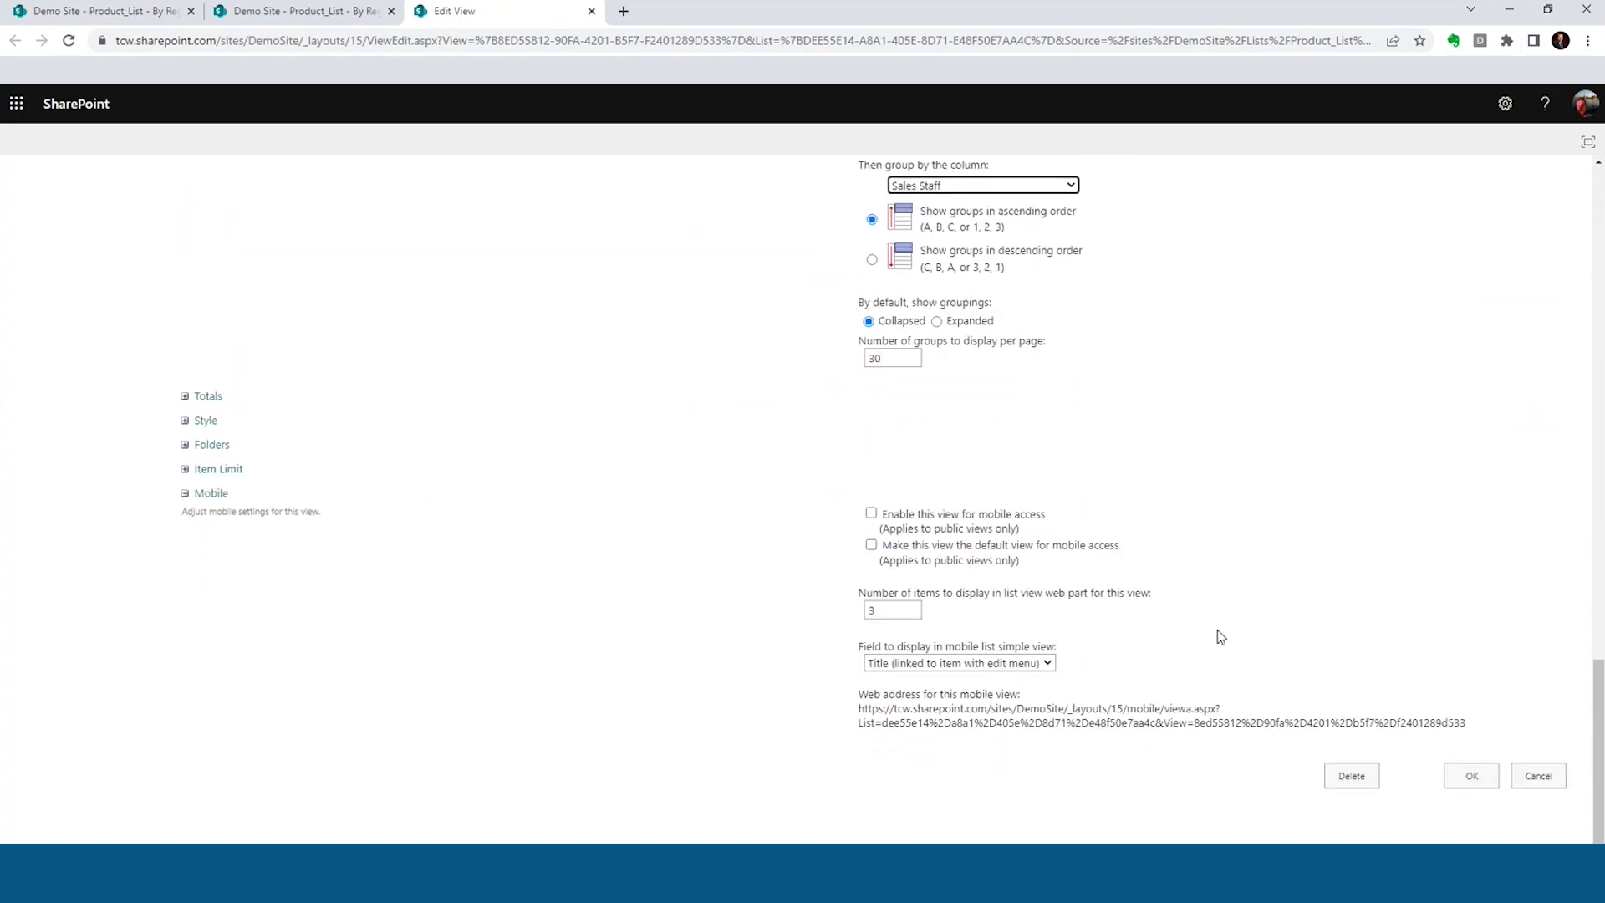
# Save the view and check the nested Sales Staff subgroups inside the Africa region.
pyautogui.click(1473, 781)
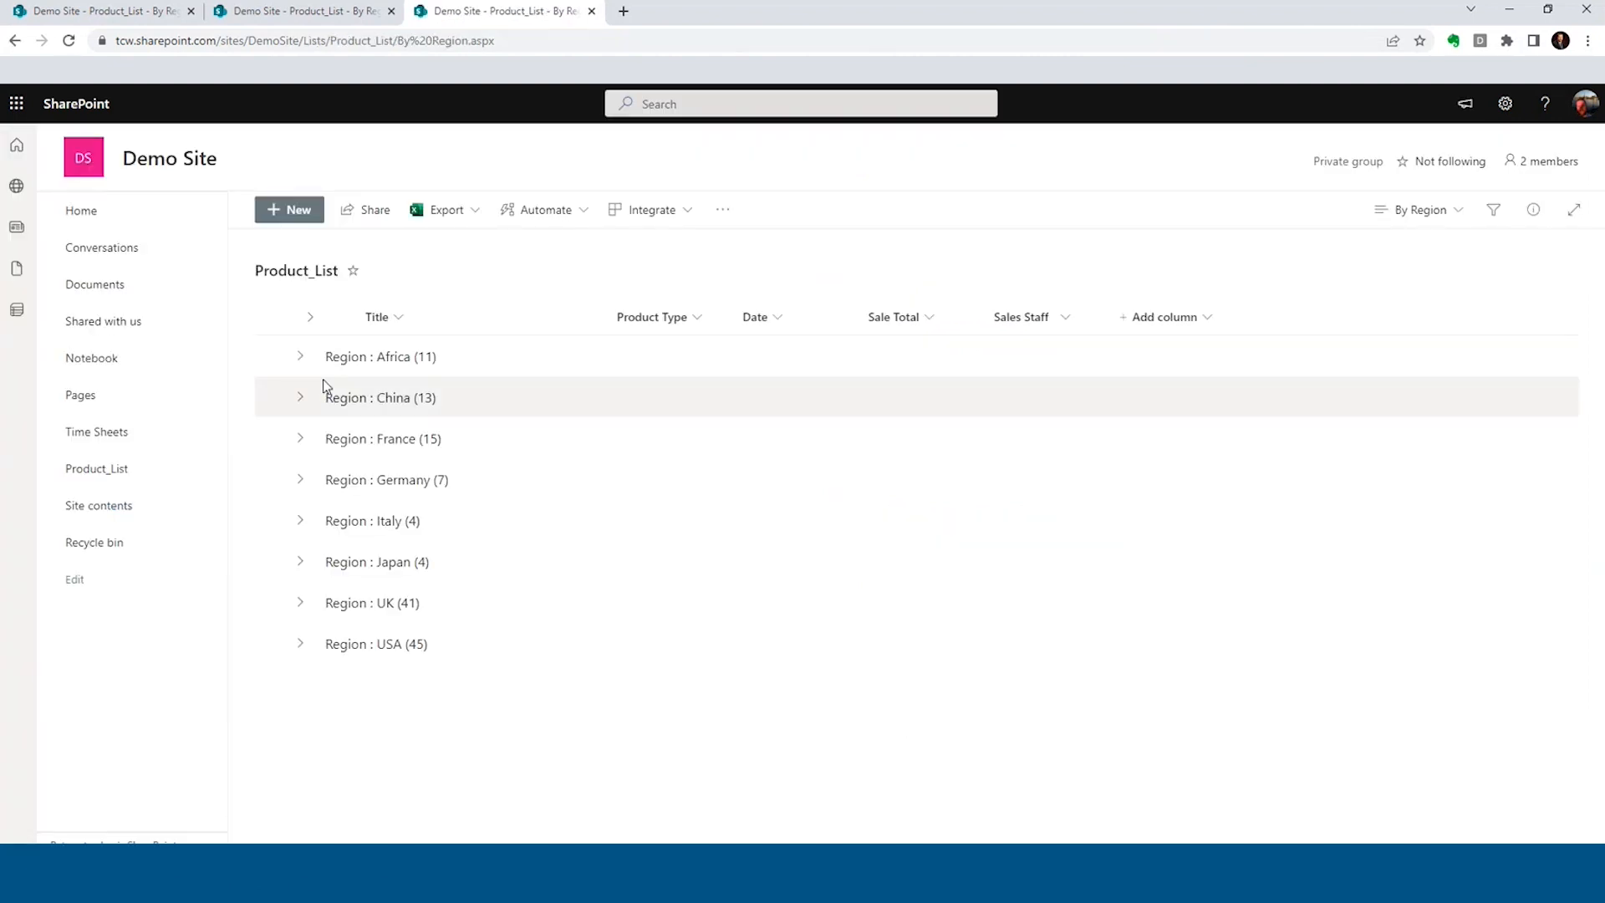
pyautogui.click(300, 357)
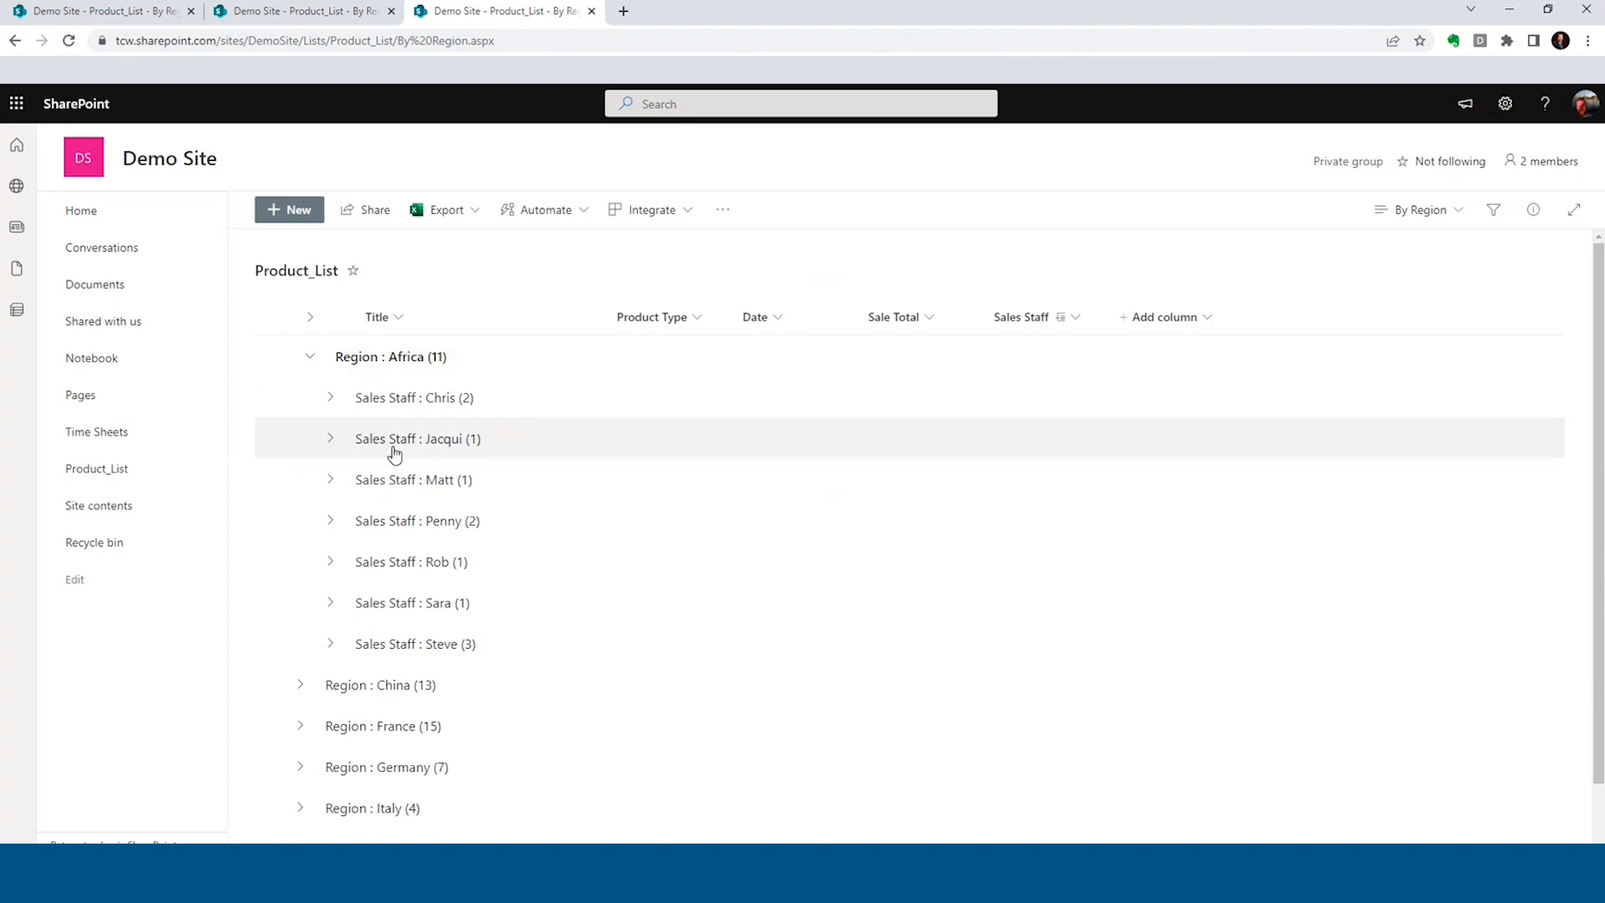
pyautogui.click(329, 397)
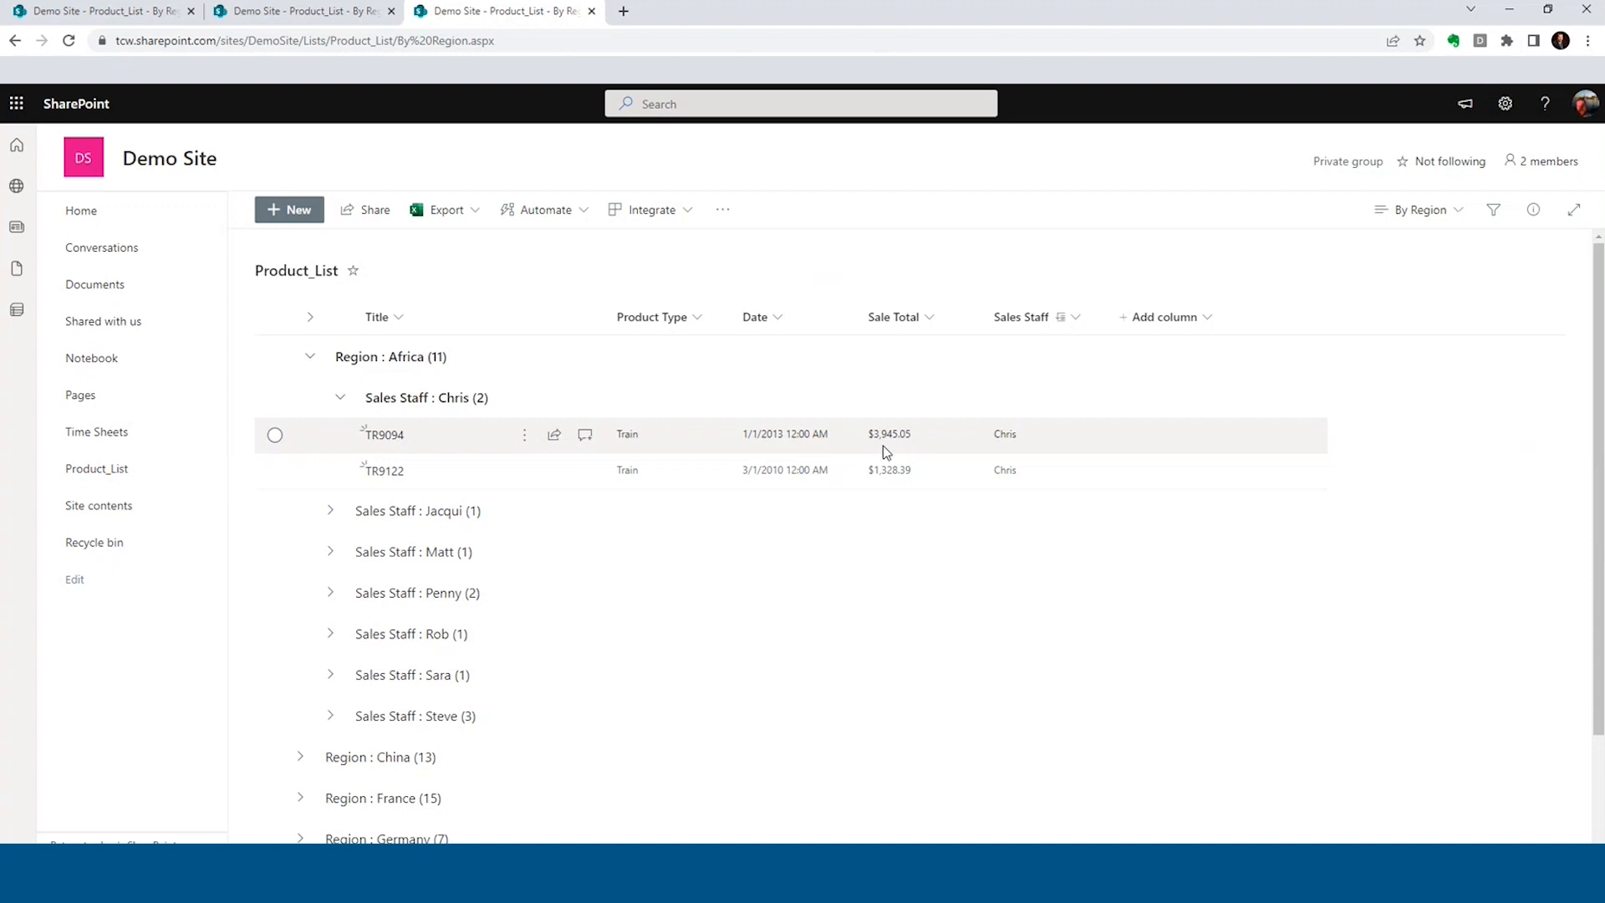
pyautogui.click(342, 398)
pyautogui.click(331, 437)
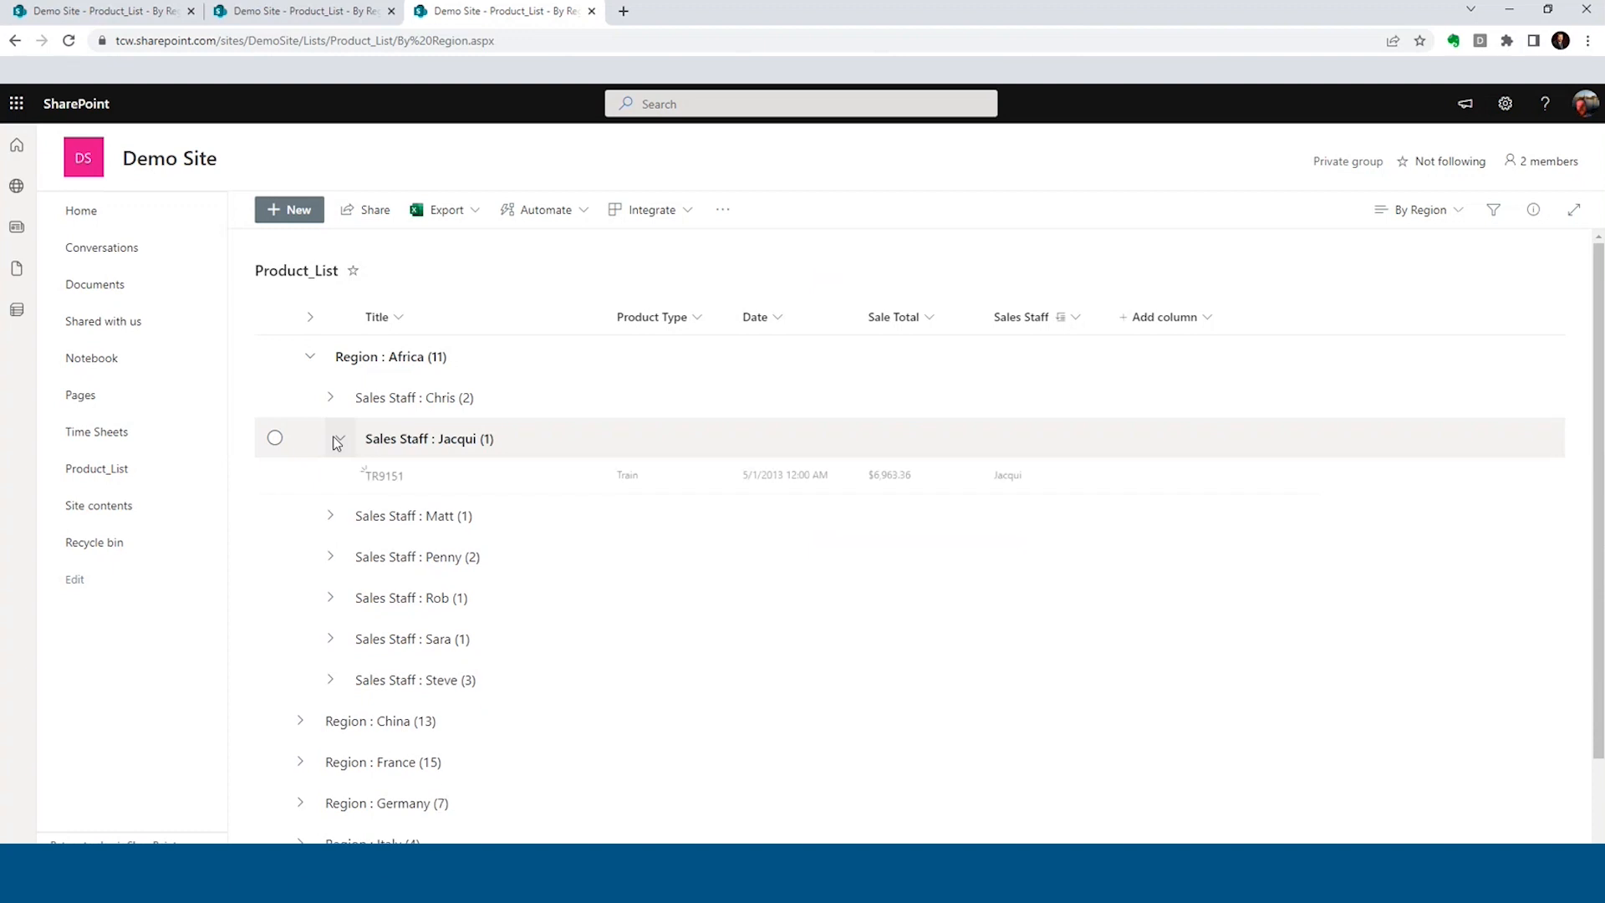
pyautogui.click(336, 439)
pyautogui.click(308, 356)
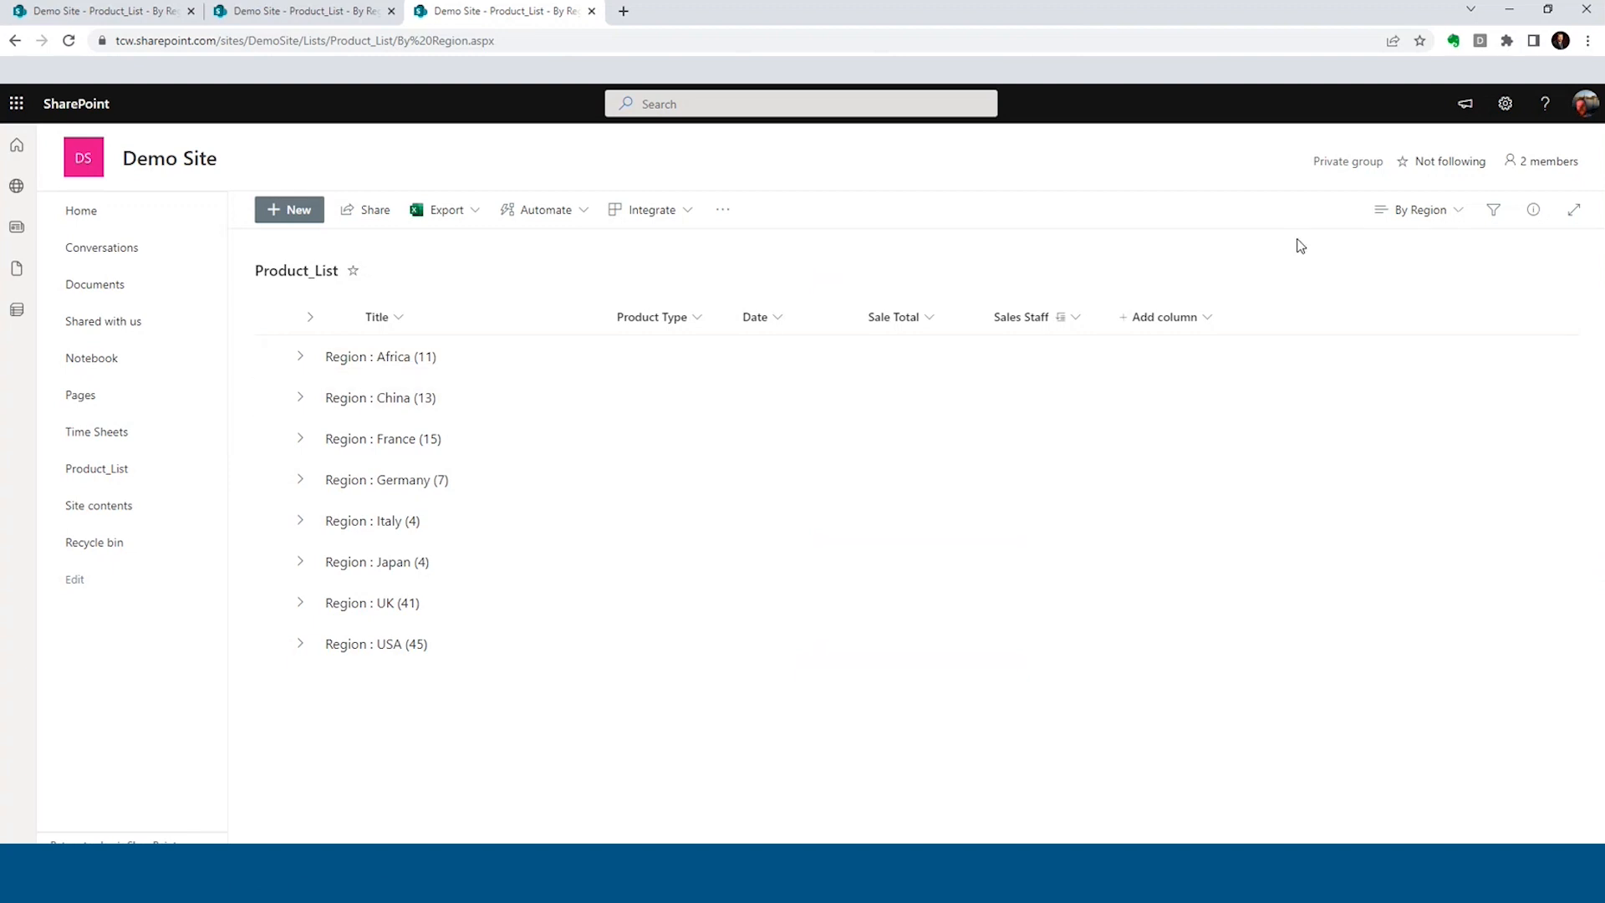
# In the By Region view's Totals settings, set the Sale Total column to Sum.
pyautogui.click(1463, 220)
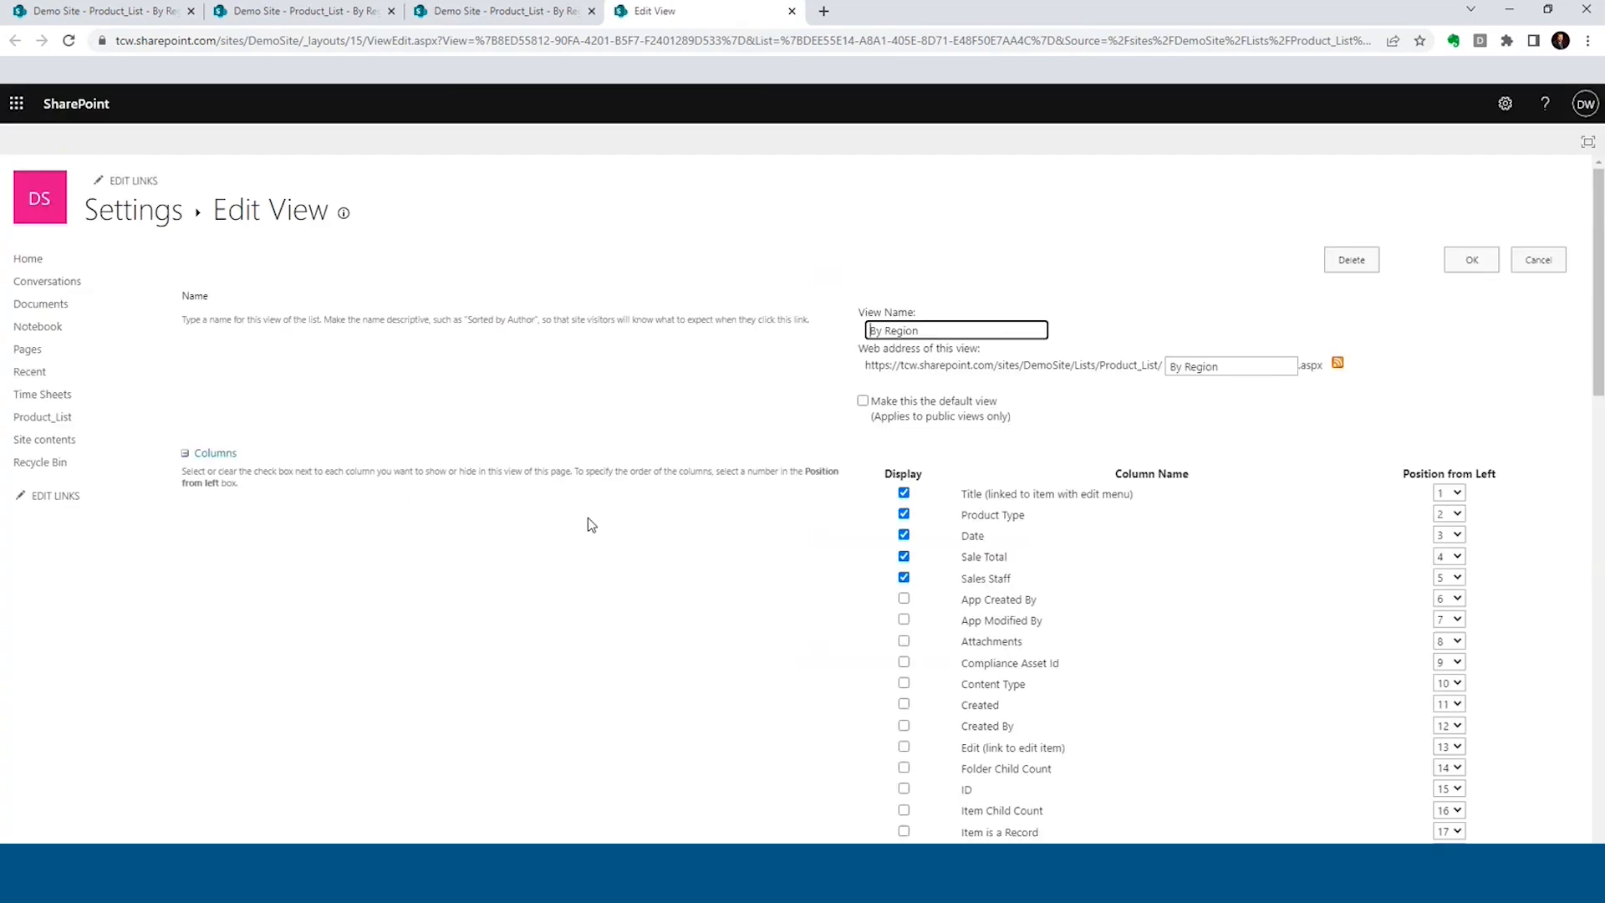
pyautogui.scroll(-5, 415, 473)
pyautogui.scroll(-5, 416, 473)
pyautogui.scroll(-5, 415, 473)
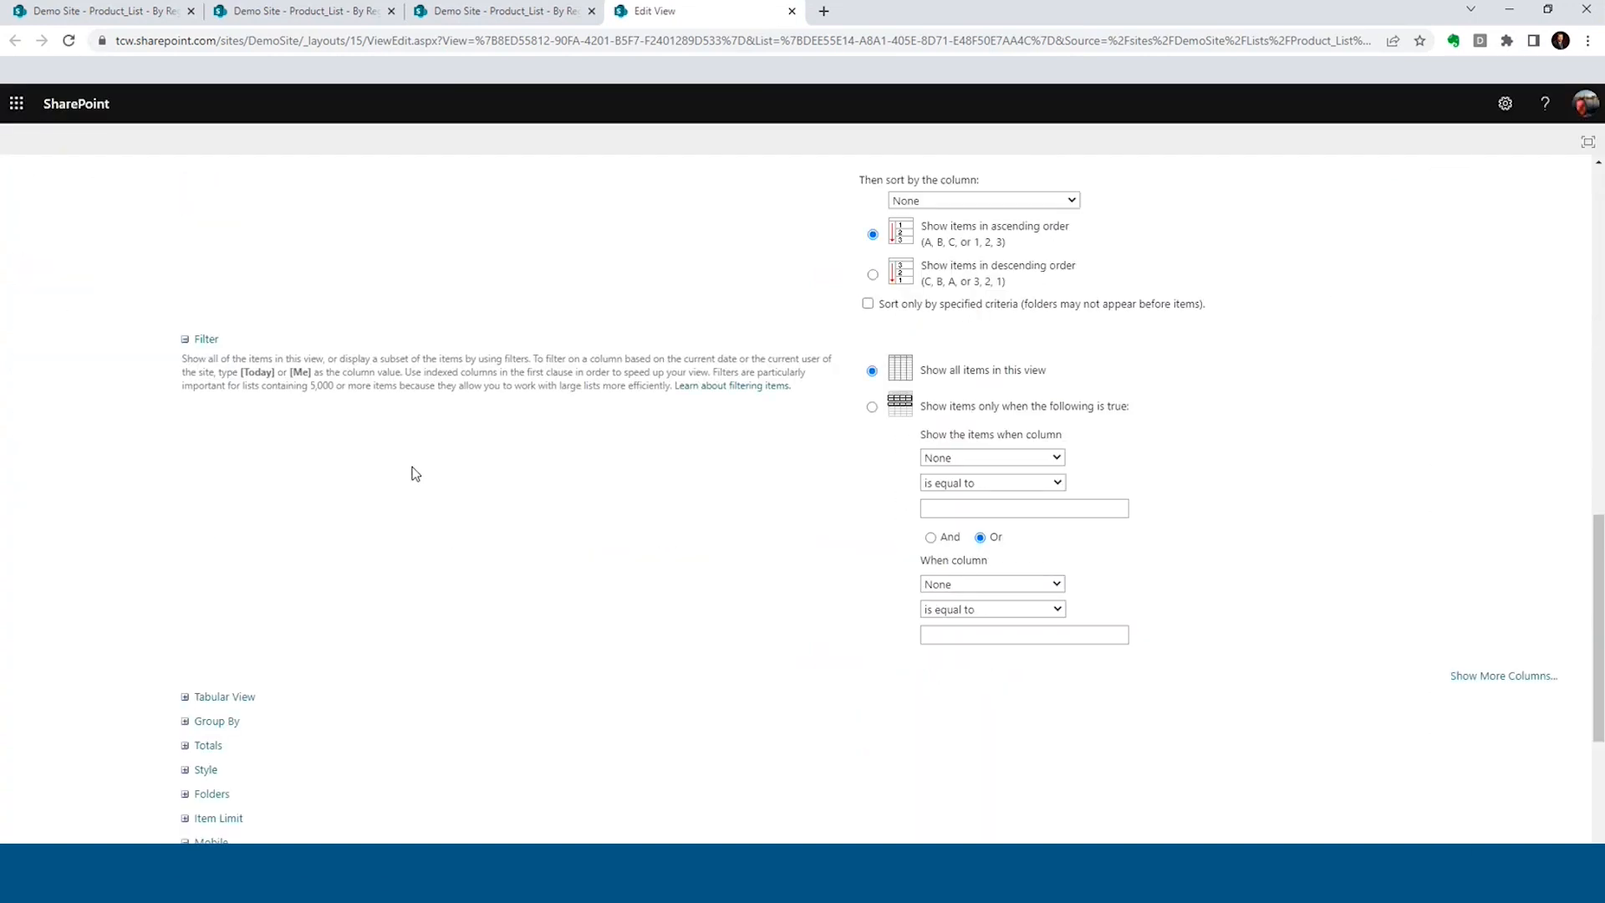
pyautogui.scroll(-5, 416, 473)
pyautogui.scroll(-3, 416, 473)
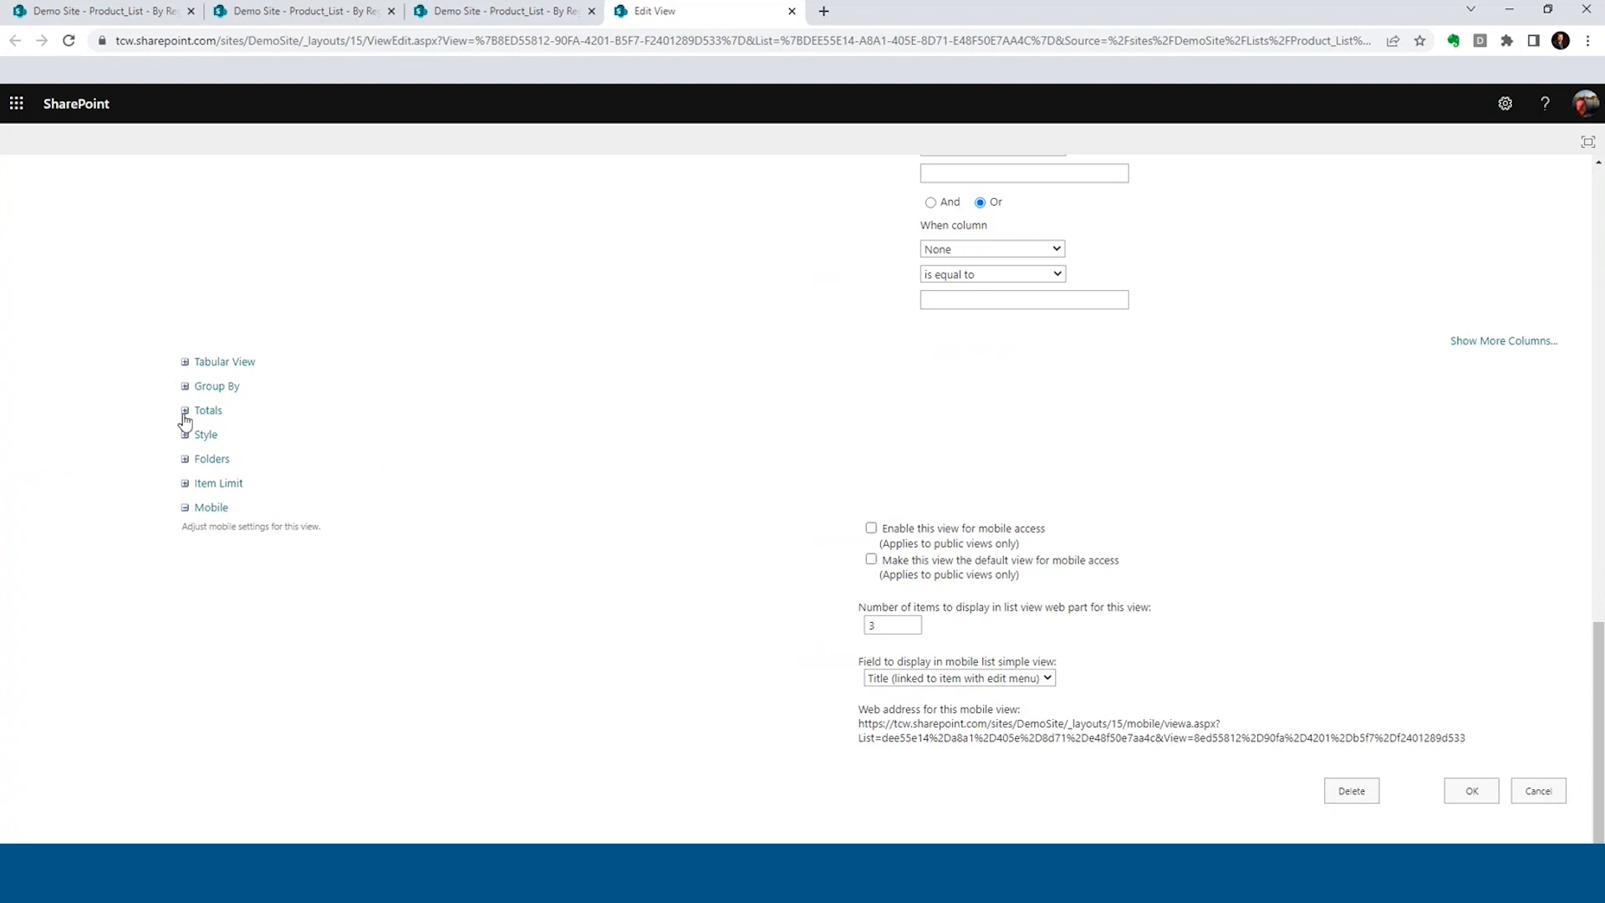
pyautogui.click(185, 414)
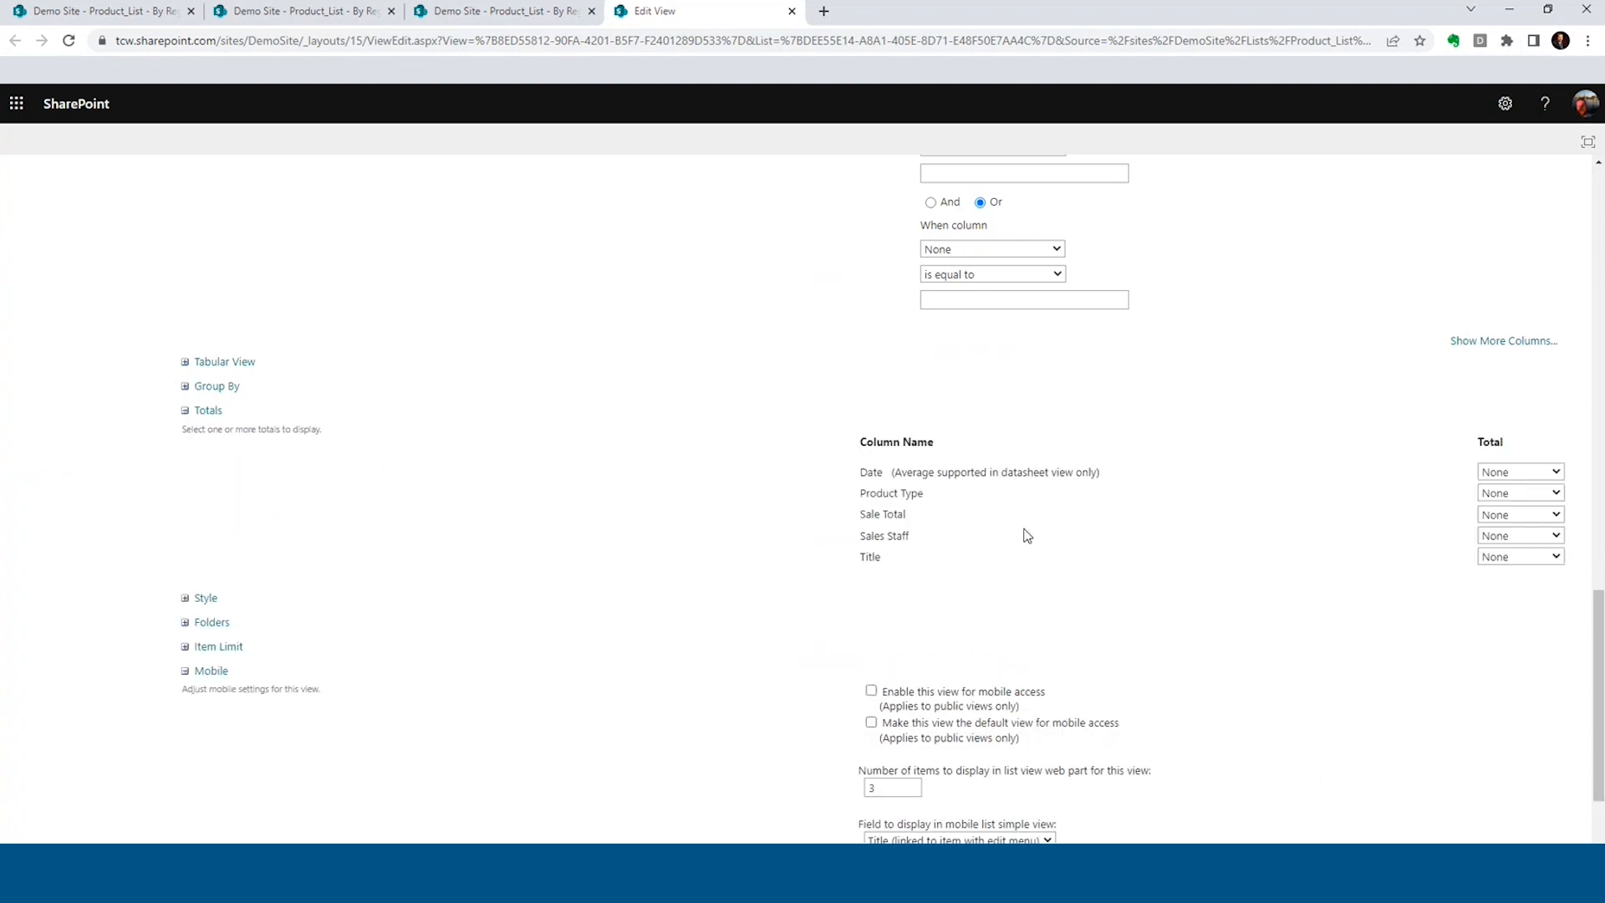
pyautogui.click(1556, 514)
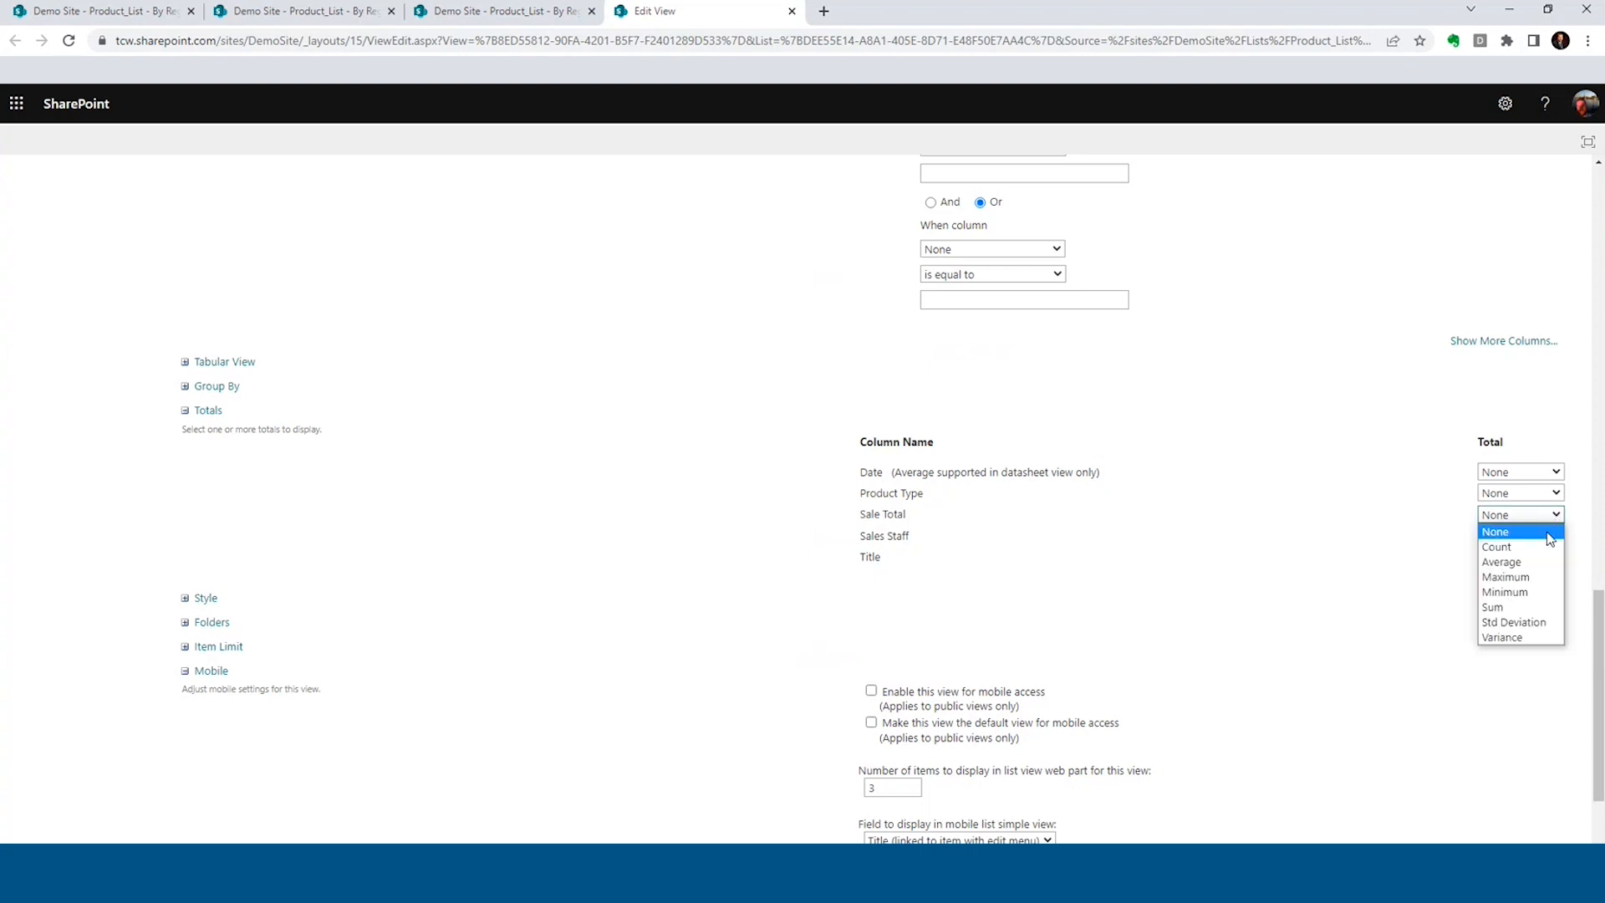
pyautogui.click(1521, 606)
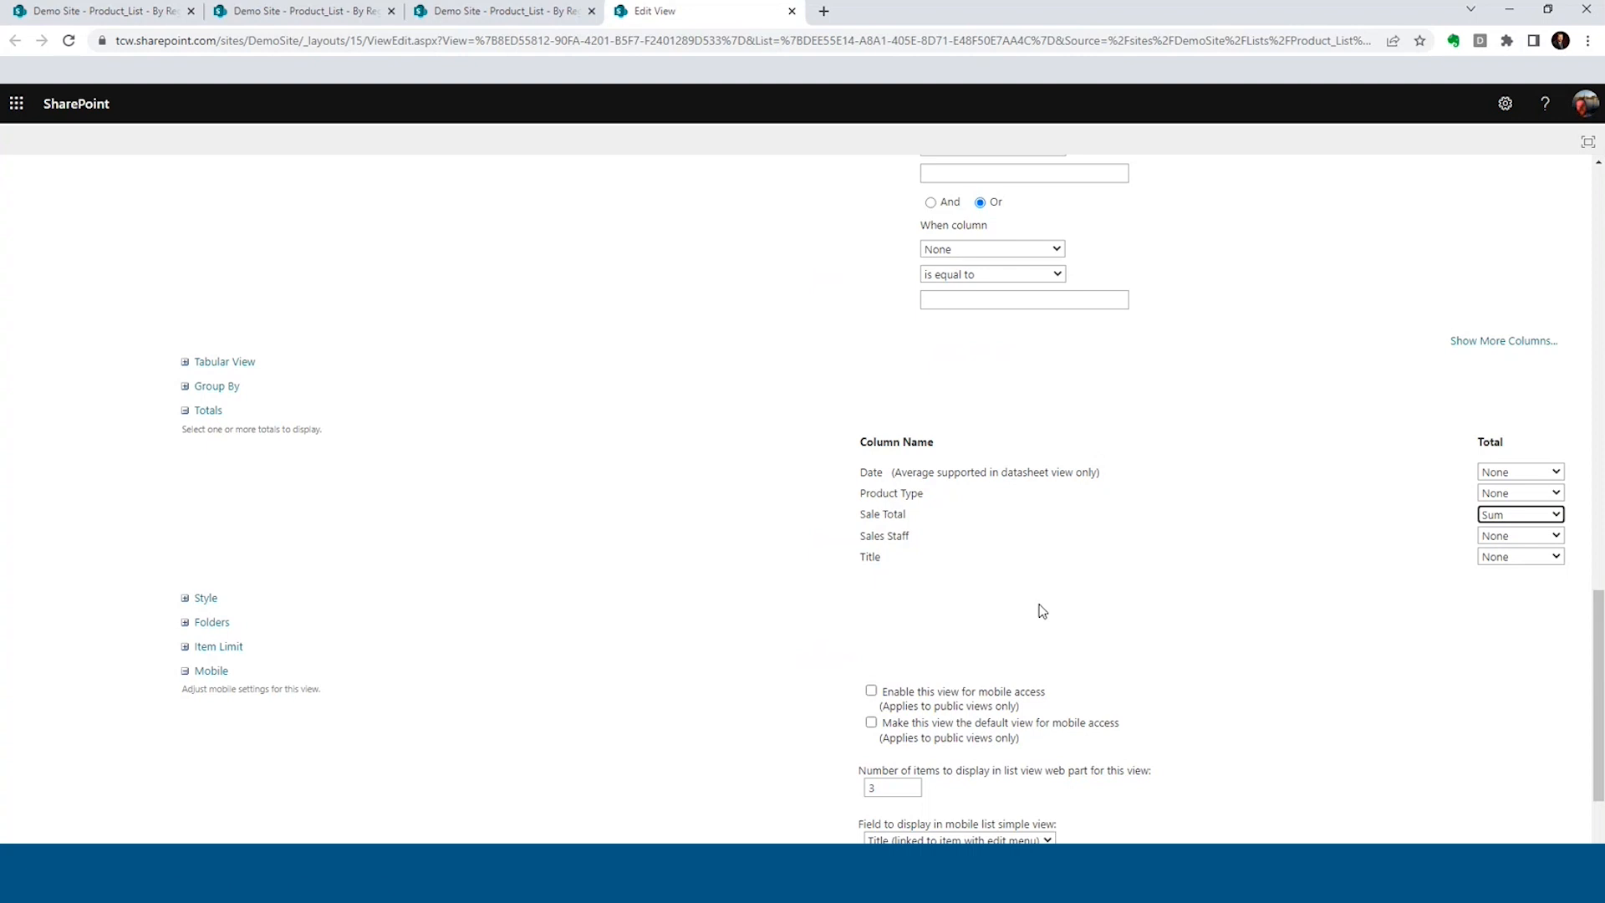
pyautogui.scroll(-3, 1041, 610)
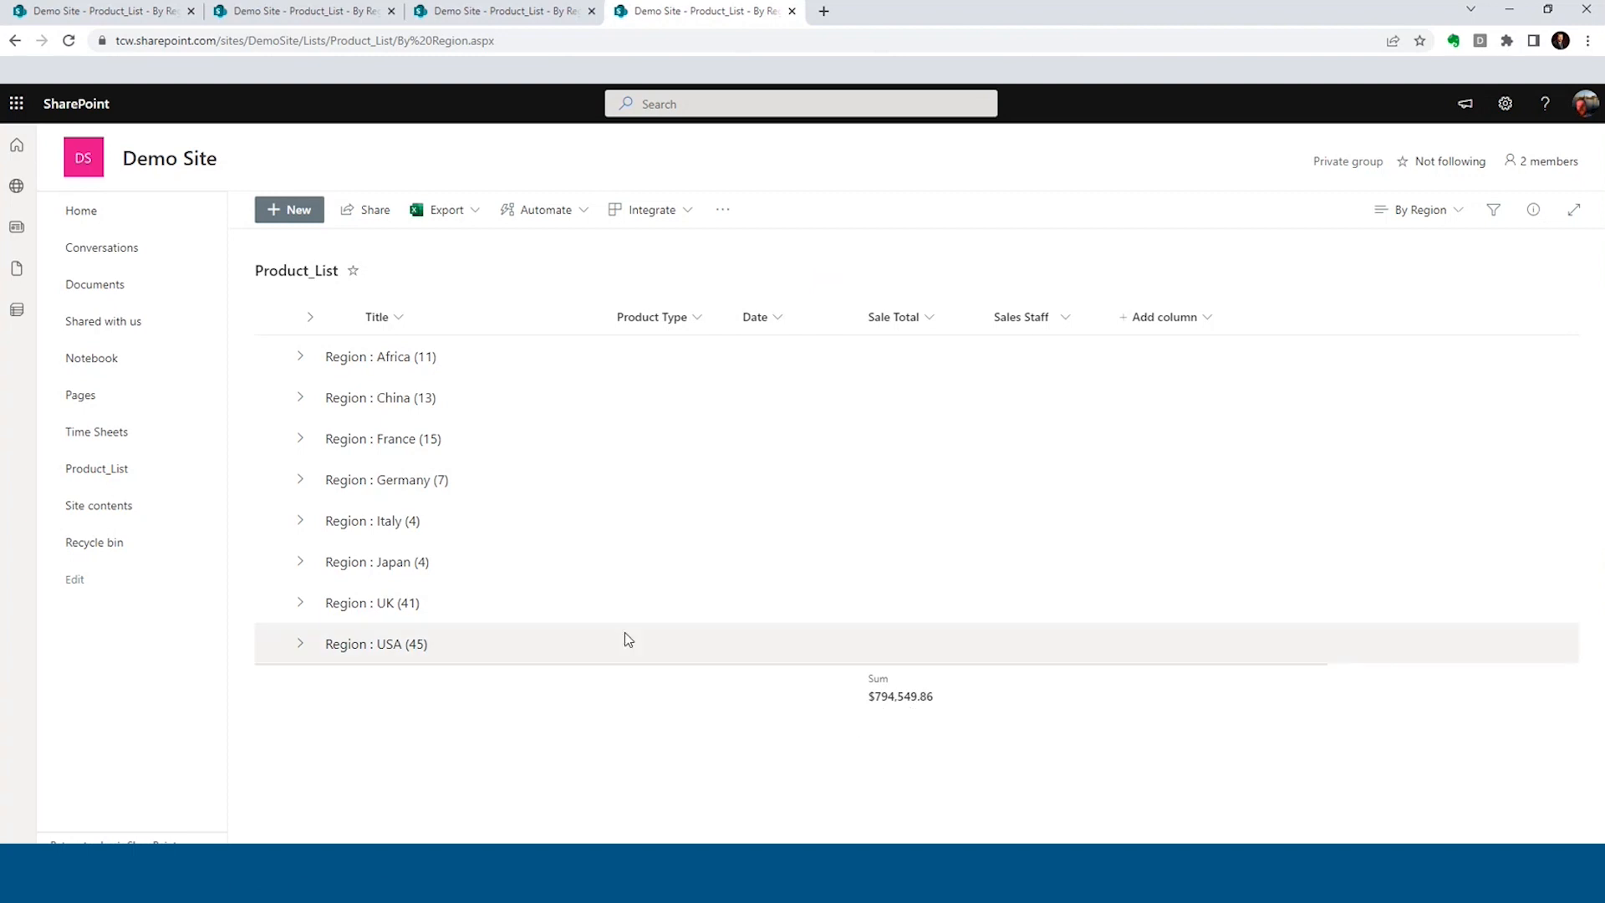
# Expand Africa and its last Sales Staff group to check Sale Total subtotals, then collapse everything again.
pyautogui.click(298, 360)
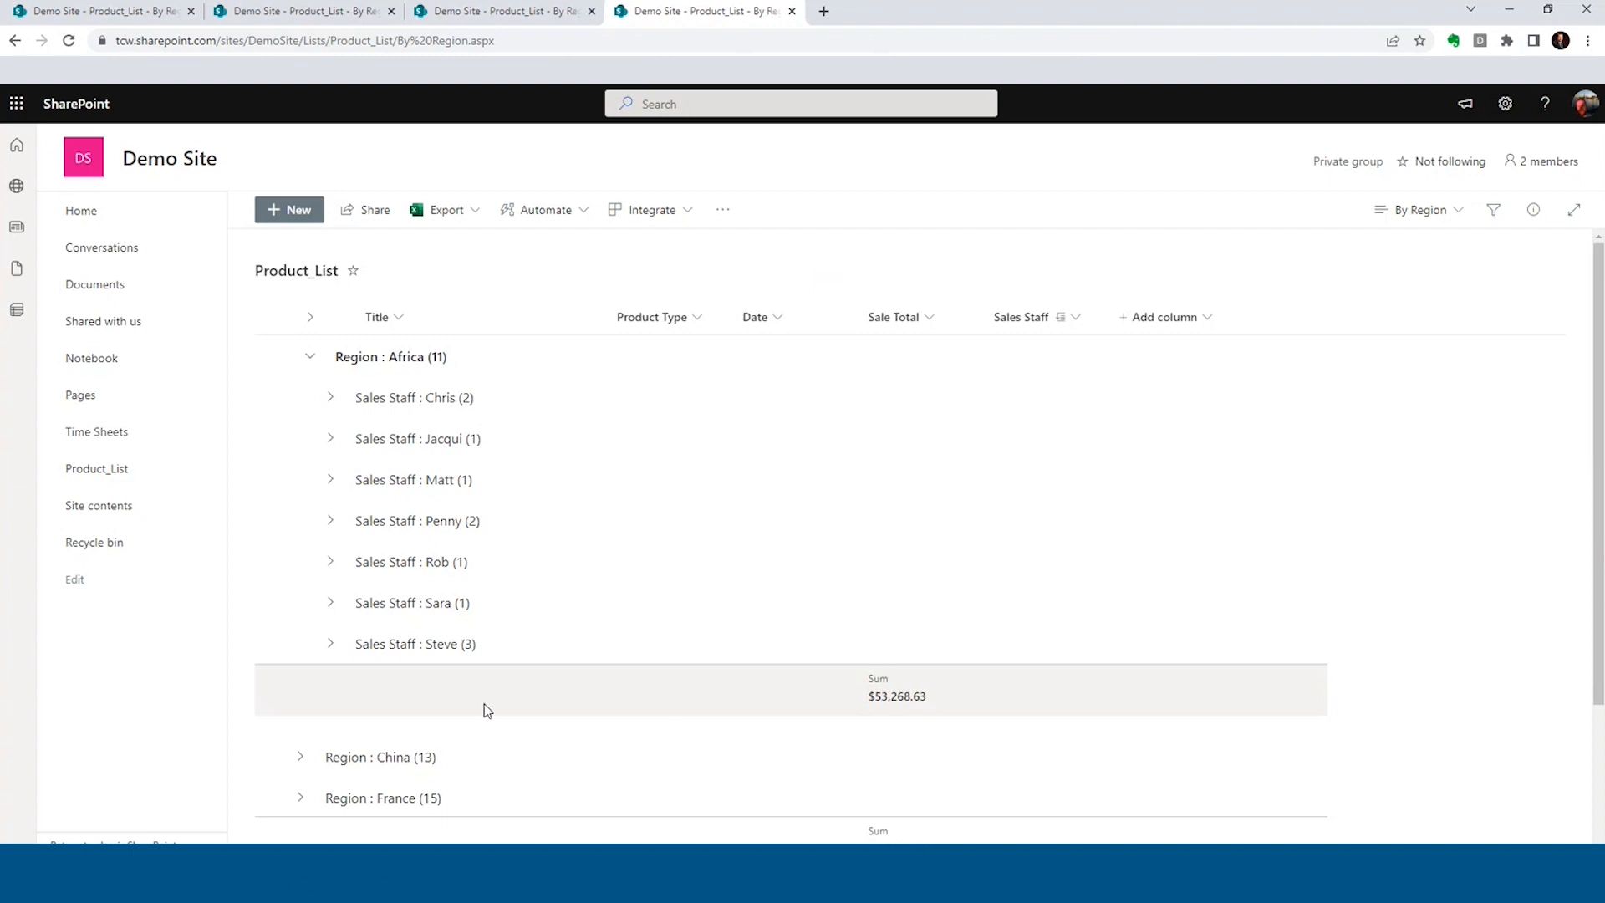
pyautogui.click(332, 644)
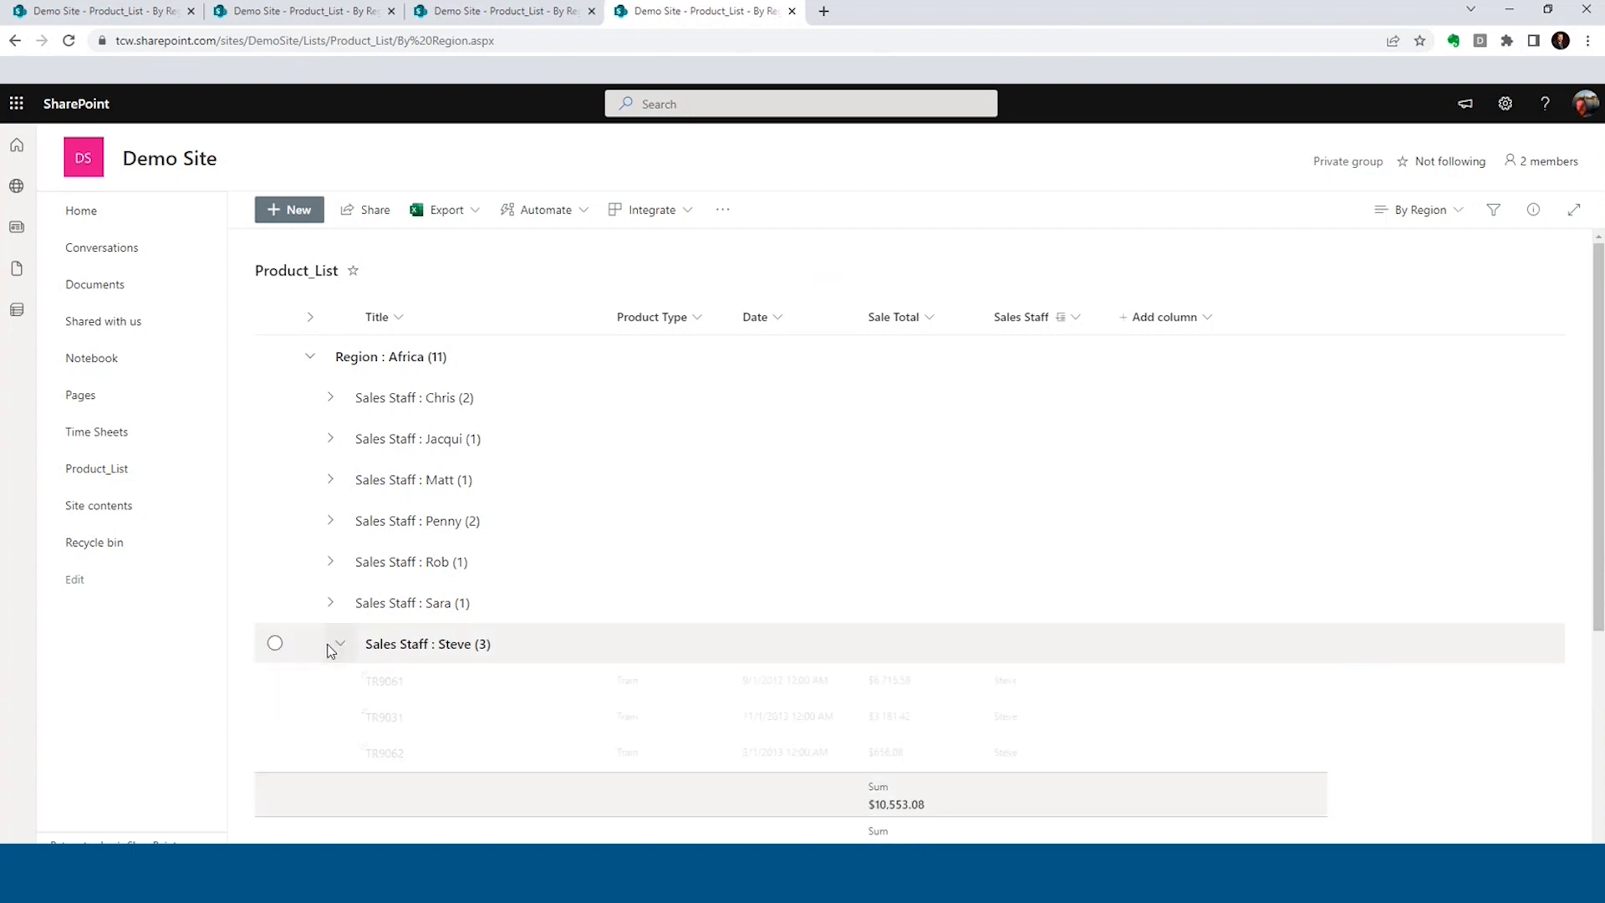
pyautogui.scroll(-1, 338, 649)
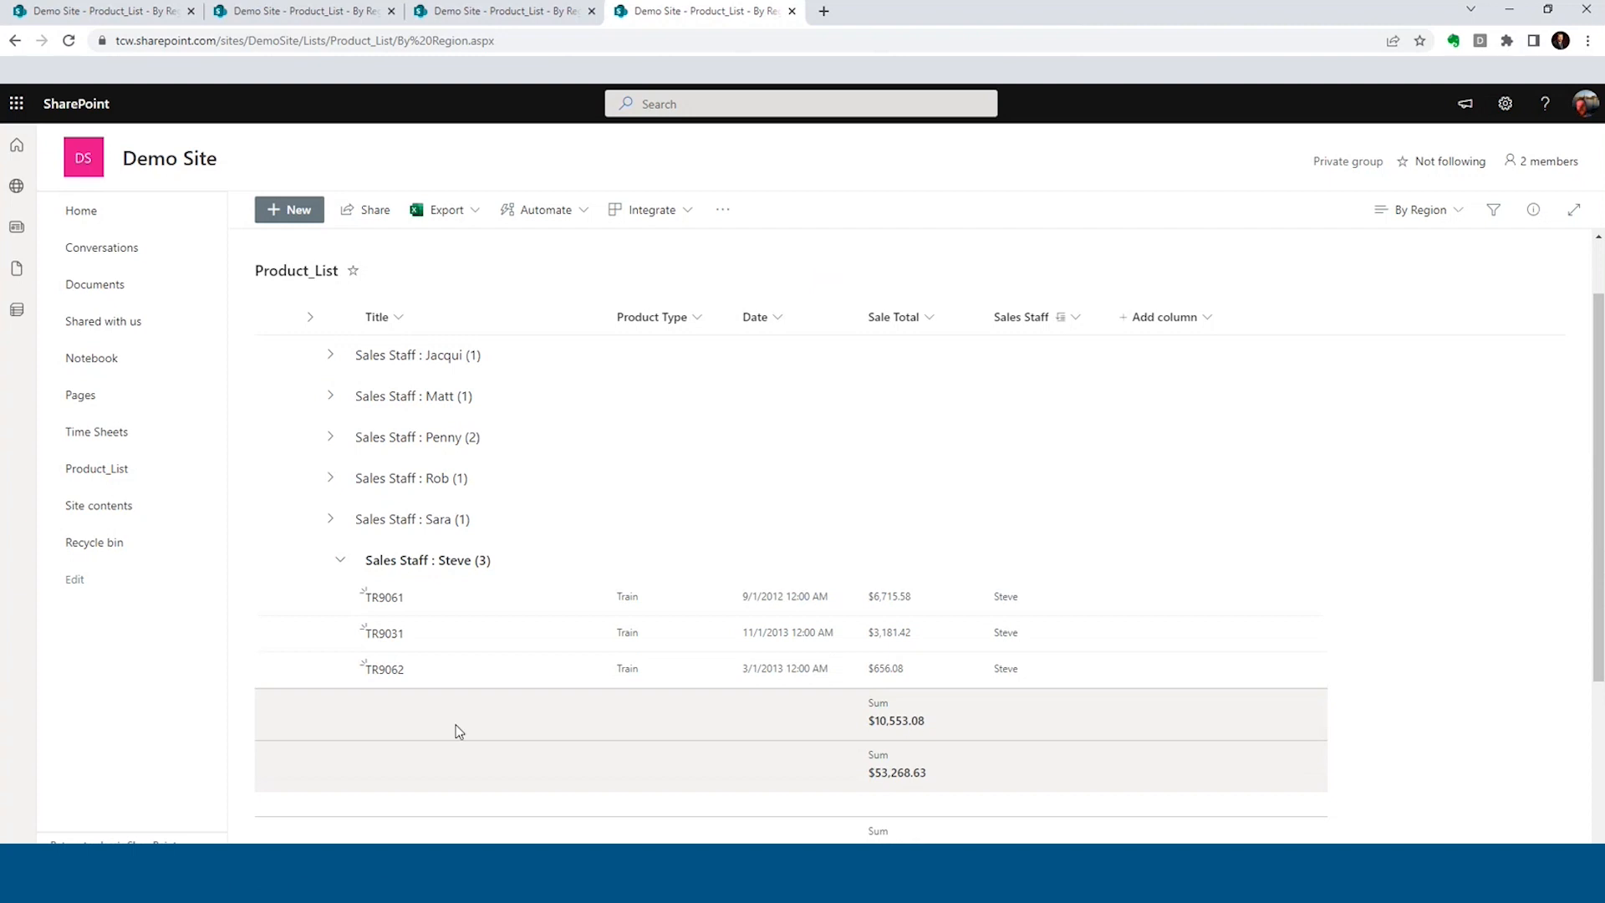
pyautogui.click(338, 560)
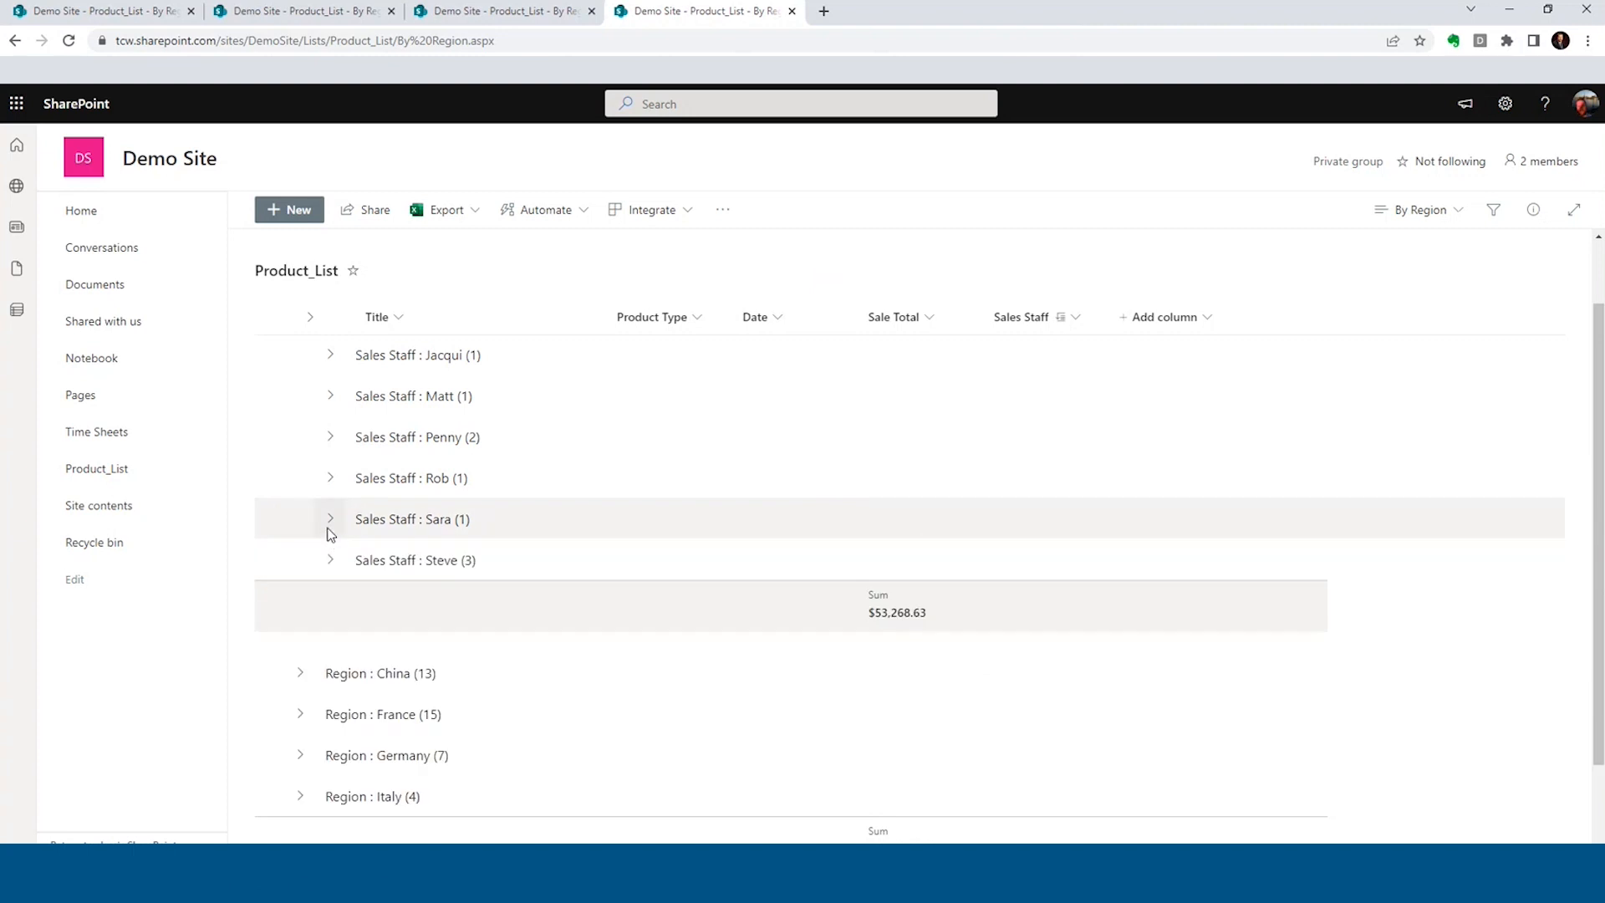
pyautogui.scroll(3, 326, 529)
pyautogui.scroll(2, 326, 530)
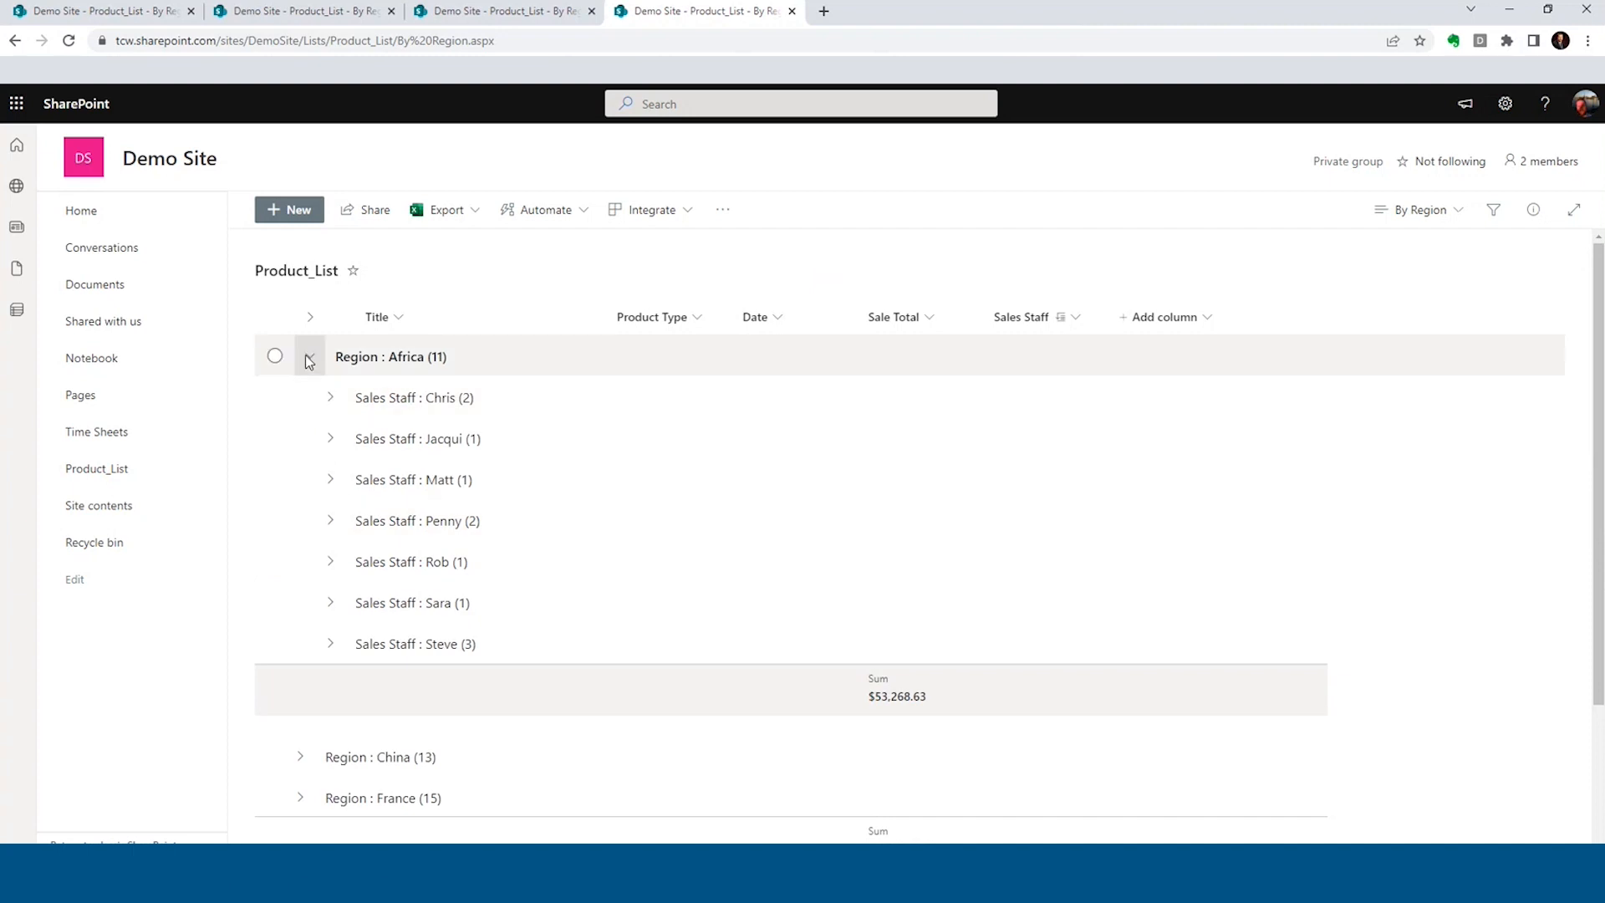
pyautogui.click(302, 357)
pyautogui.click(305, 360)
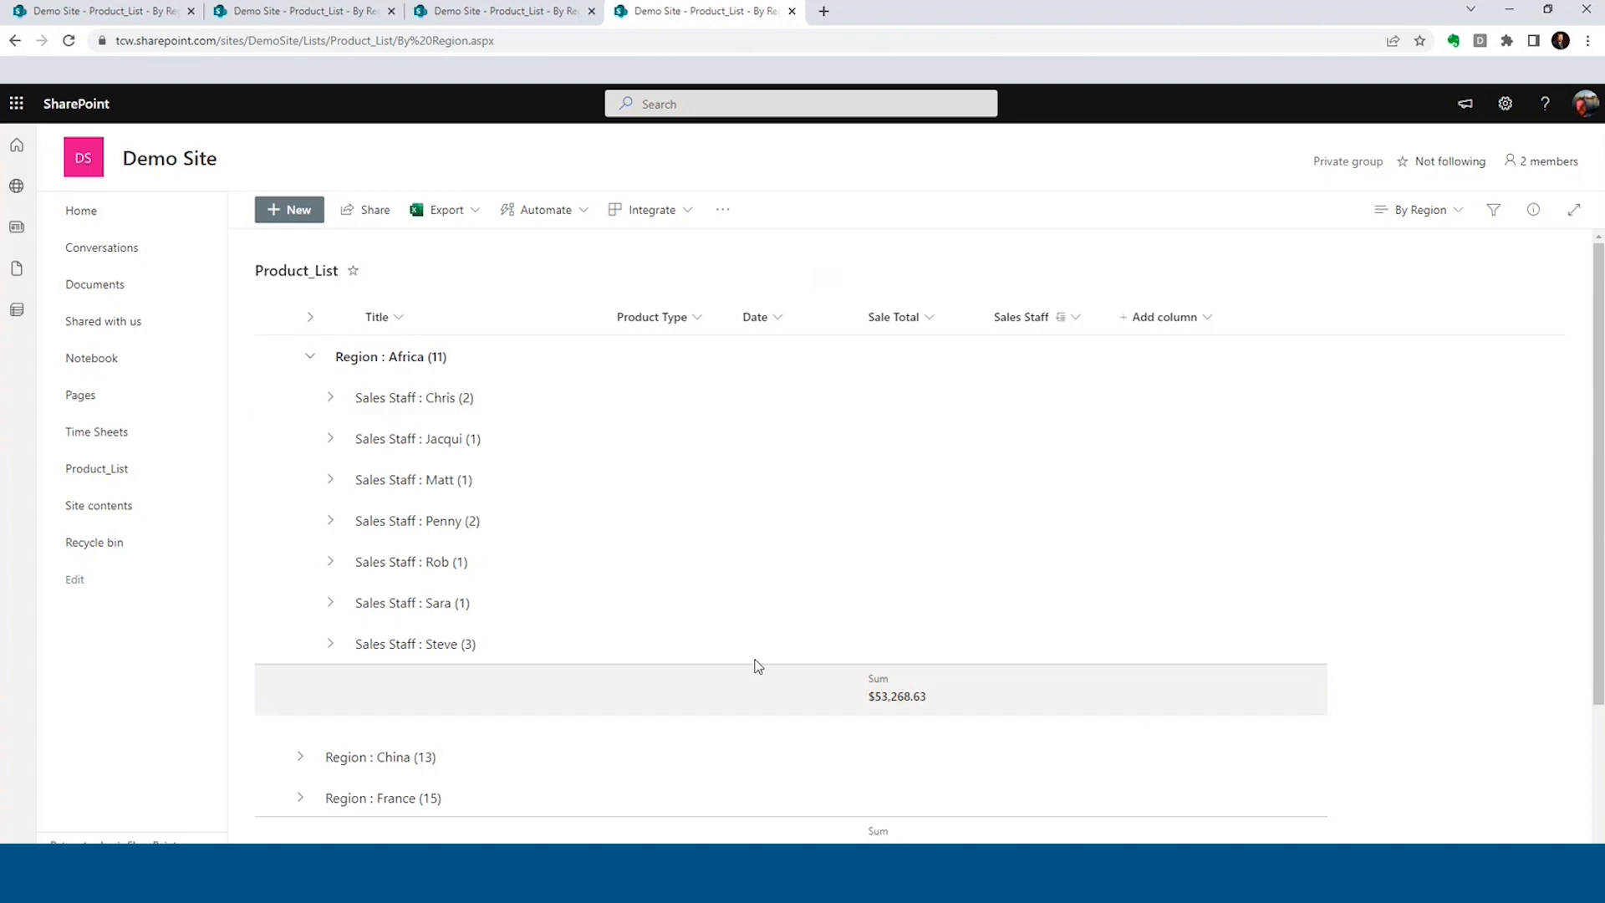
pyautogui.click(310, 360)
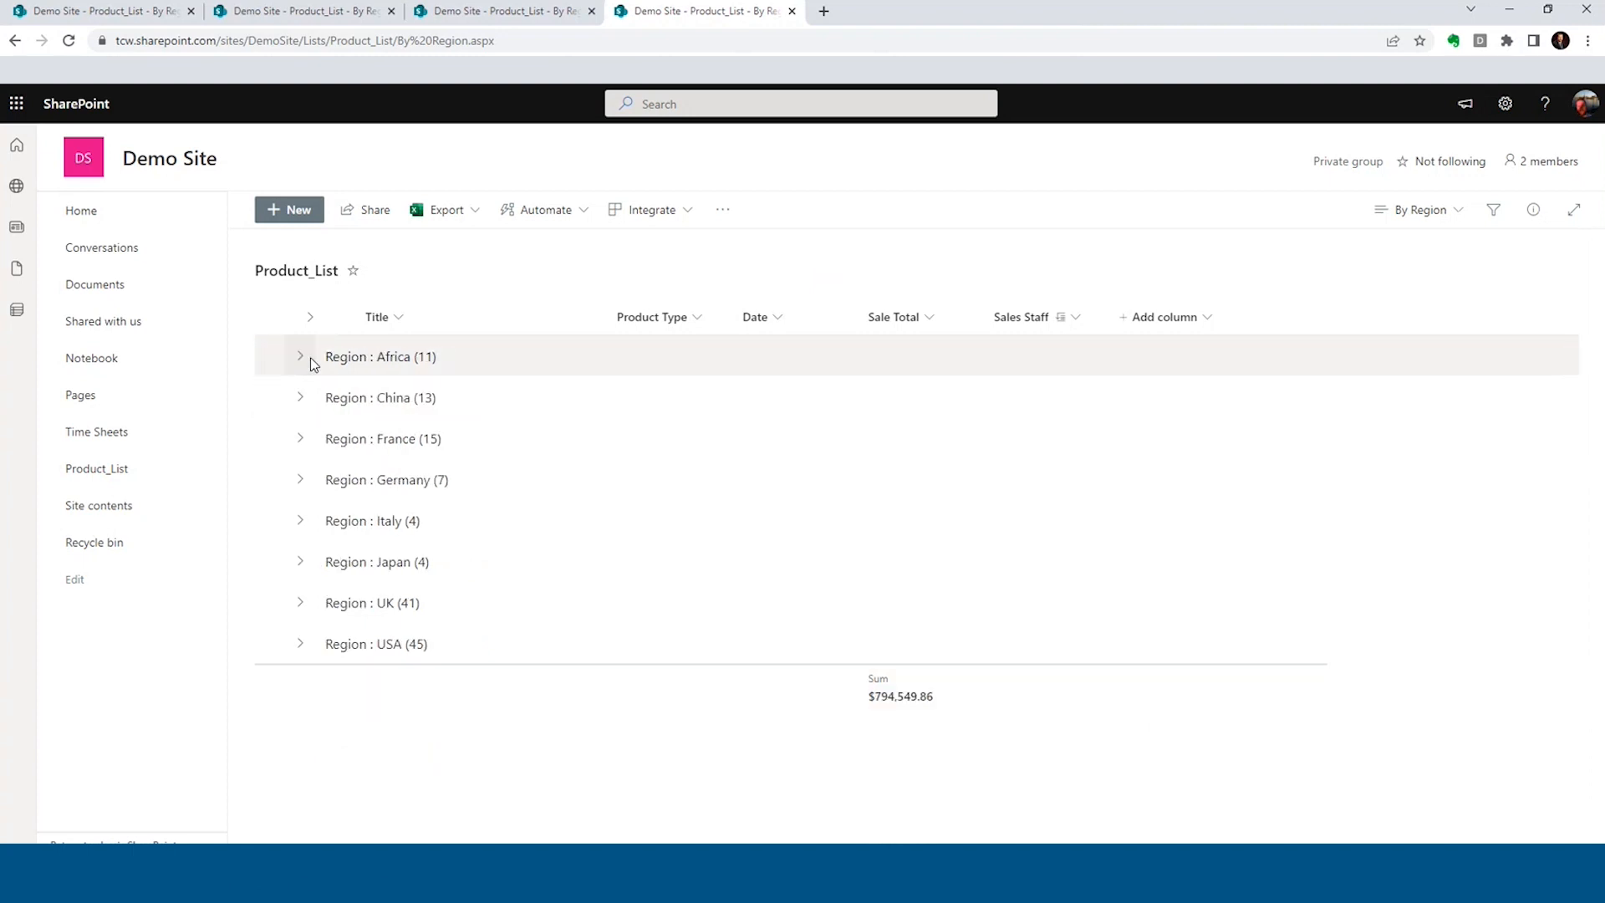